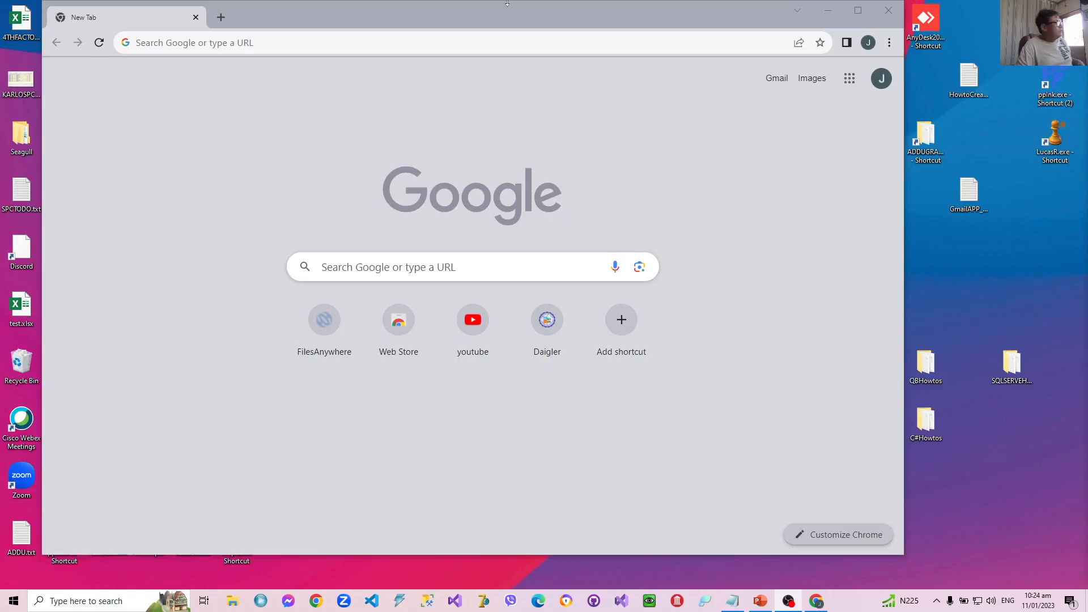
- Go to circuitverse.org and launch the circuit simulator
click(292, 46)
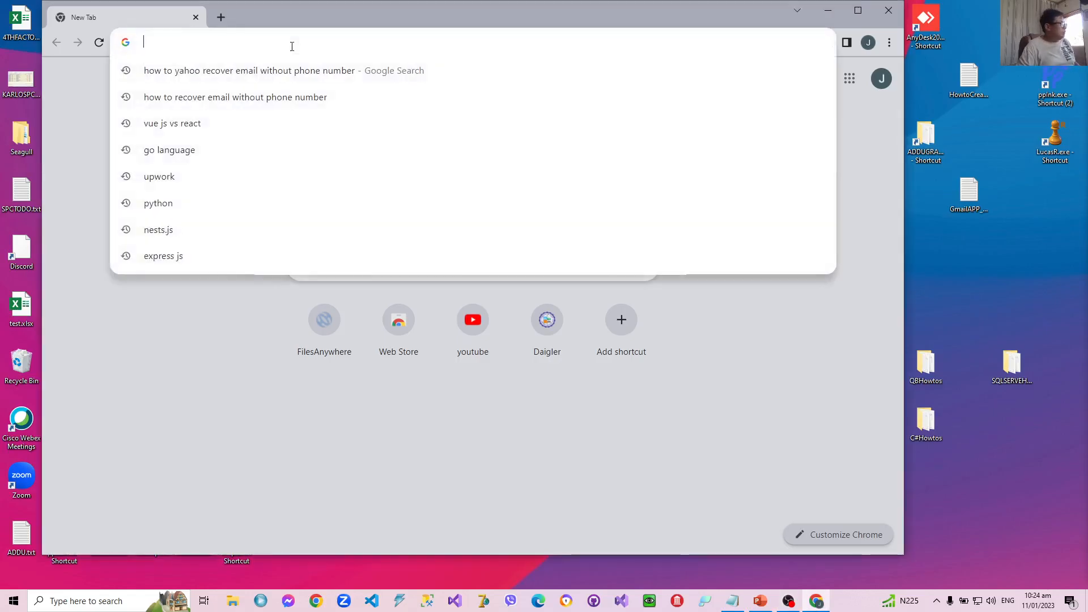
text(CCIR)
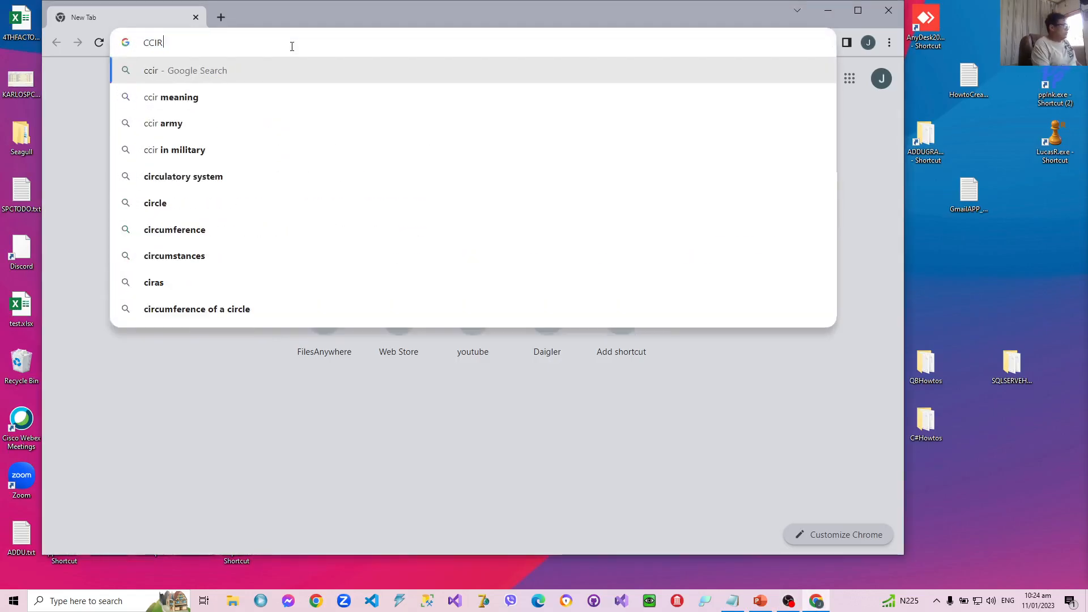
key(BackSpace)
key(BackSpace)
key(BackSpace)
text(IR)
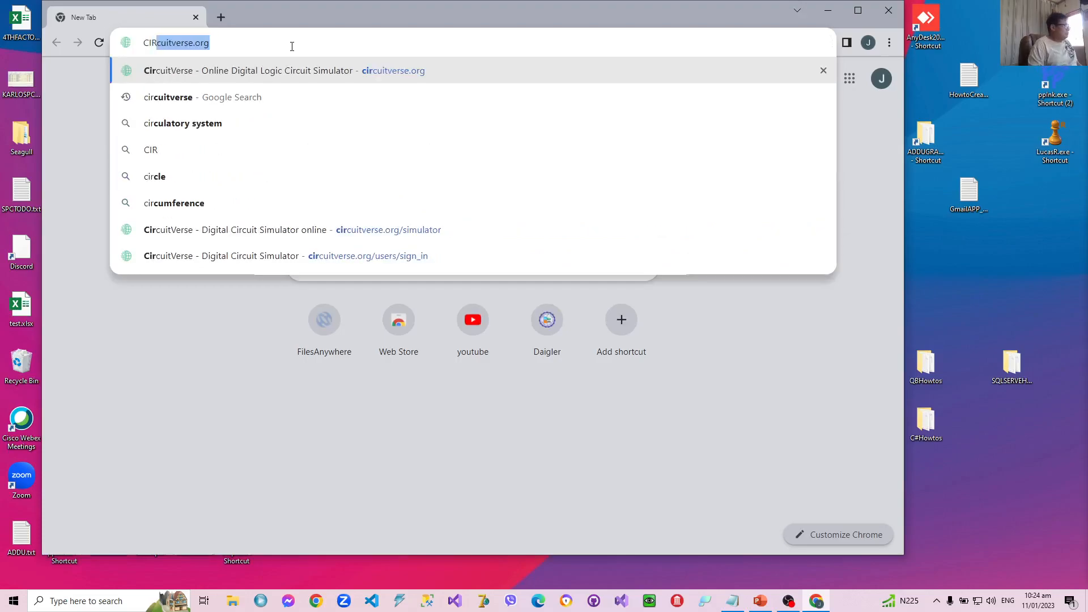
key(Right)
key(Return)
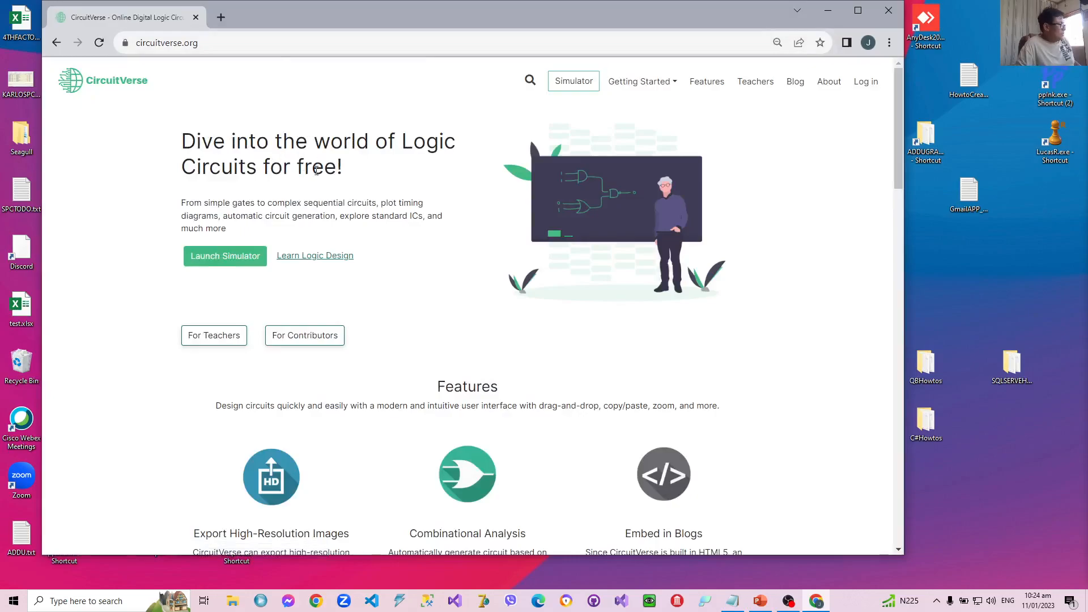
click(225, 253)
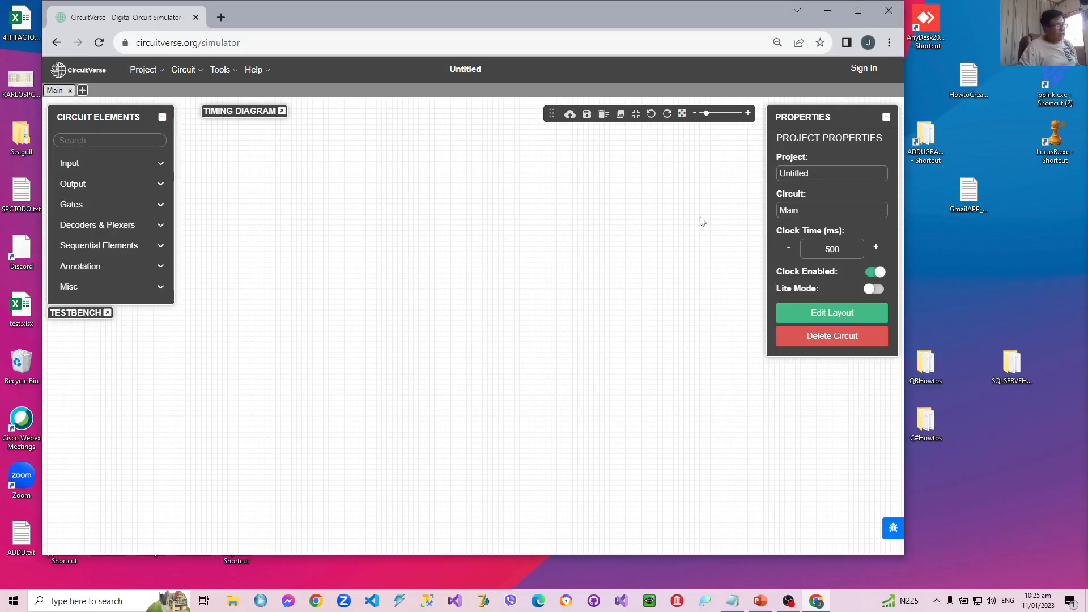
- Rename the project as "Sample Project"
click(828, 174)
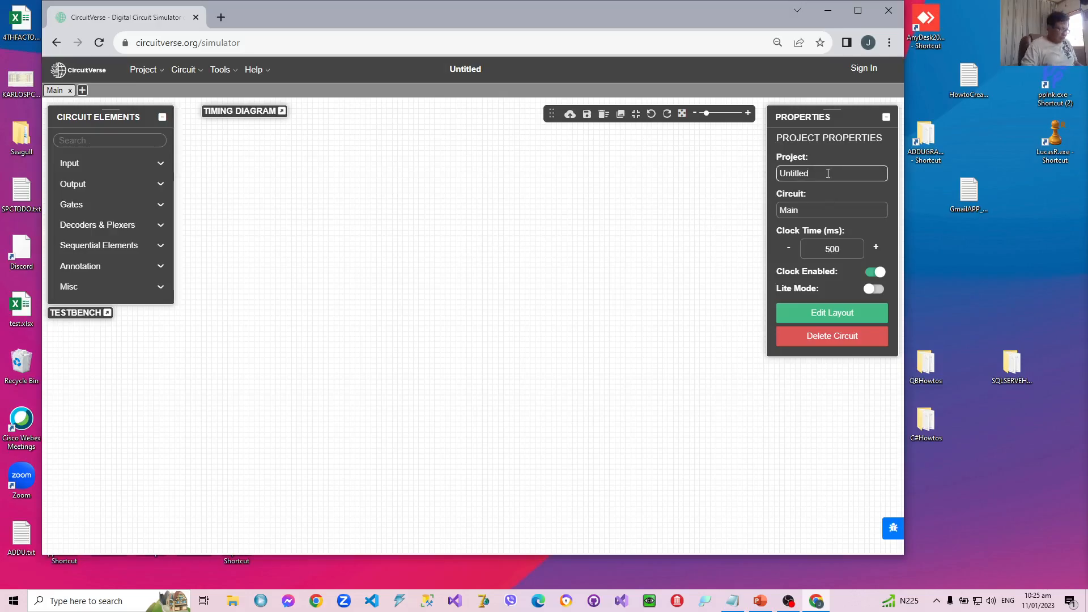
key(BackSpace)
key(BackSpace)
key(BackSpace)
key(BackSpace)
key(BackSpace)
key(BackSpace)
key(BackSpace)
key(BackSpace)
text(sA)
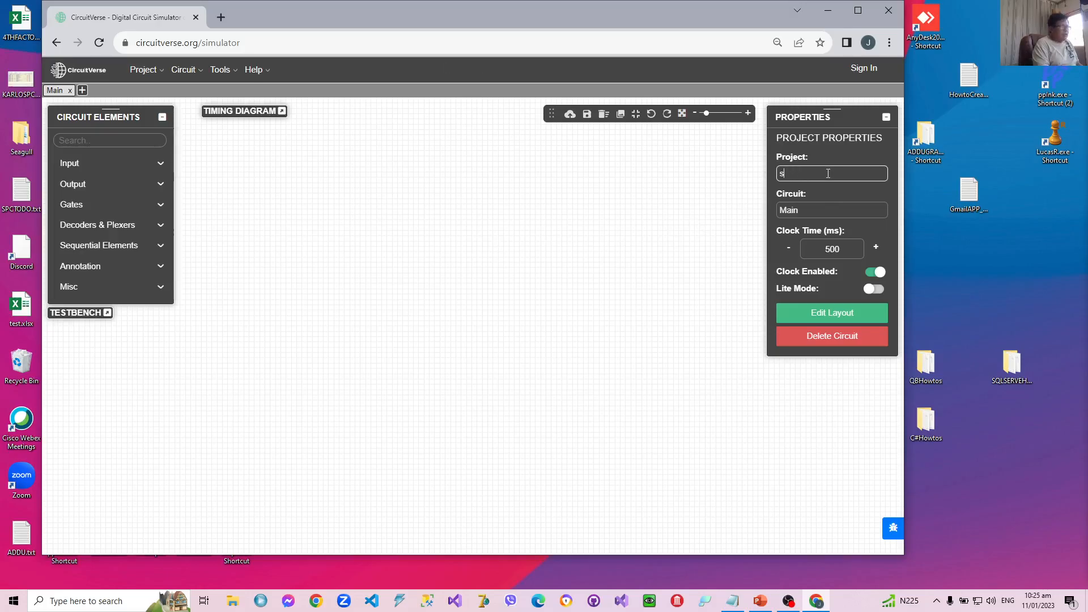
key(BackSpace)
key(BackSpace)
text(Sample)
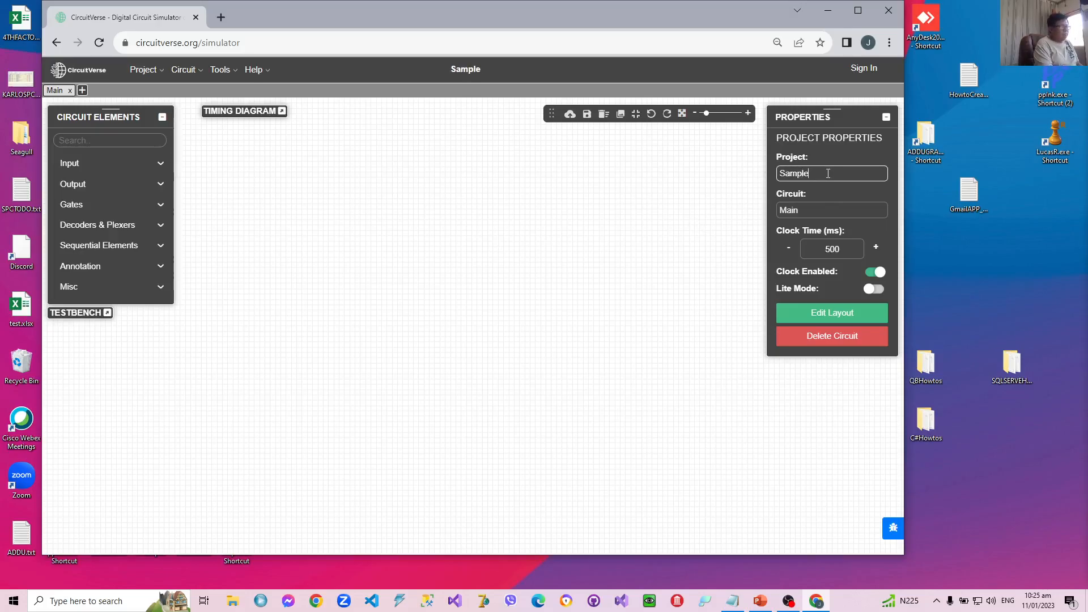
text( Project)
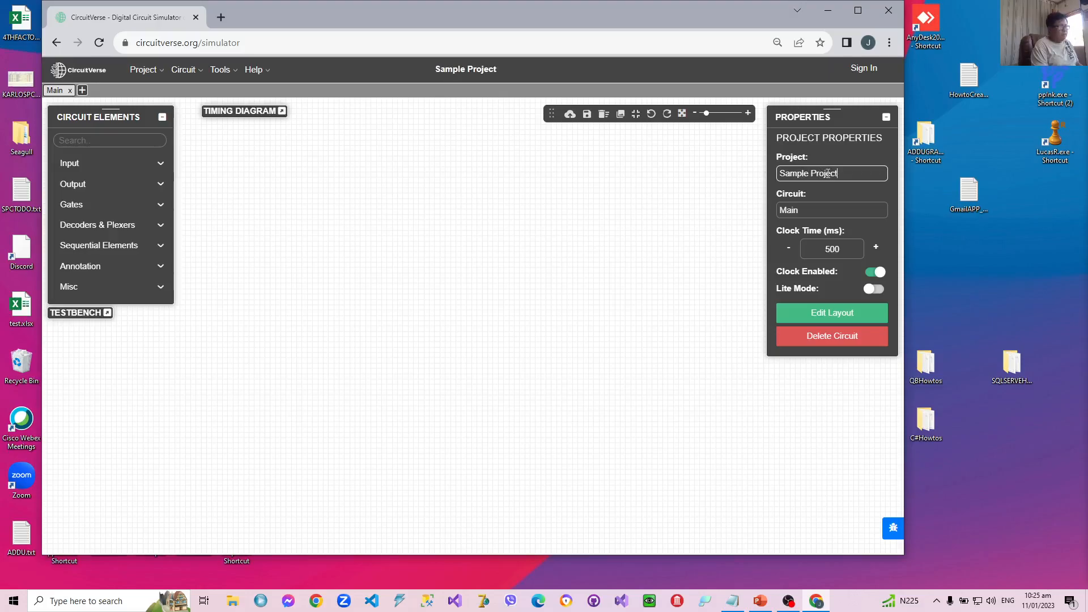
click(472, 195)
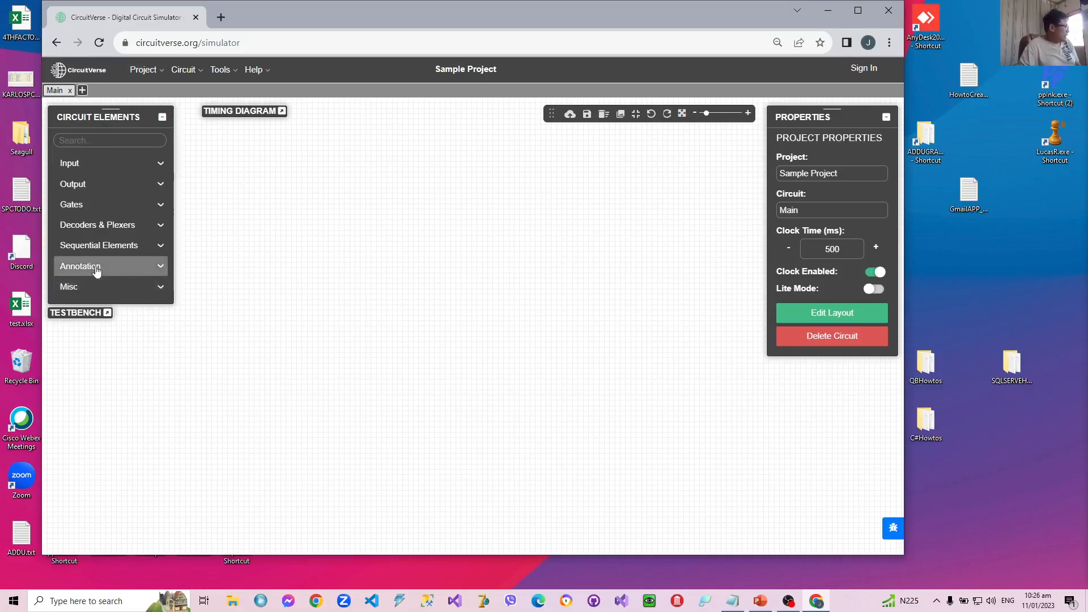
- Place a text annotation near the upper middle of the canvas and set its text to "Sample"
click(162, 271)
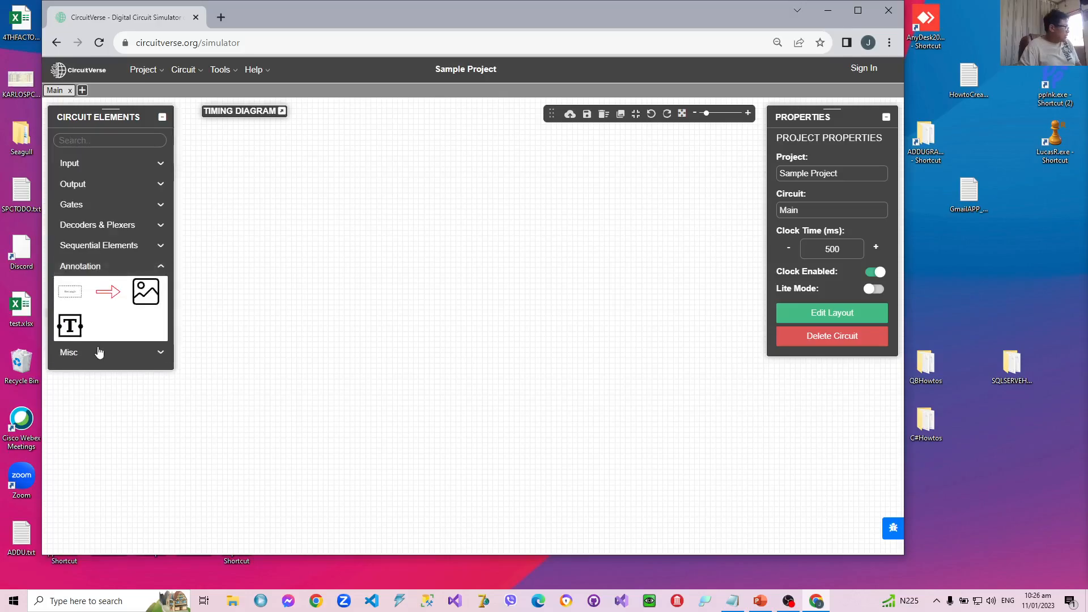
click(70, 326)
right_click(294, 232)
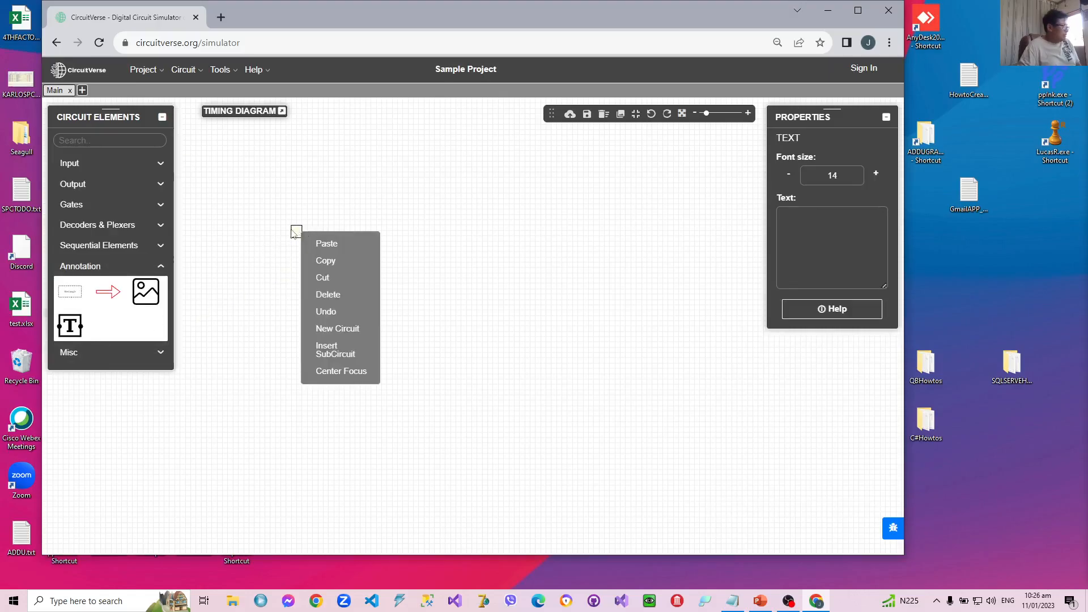
drag(294, 233, 391, 143)
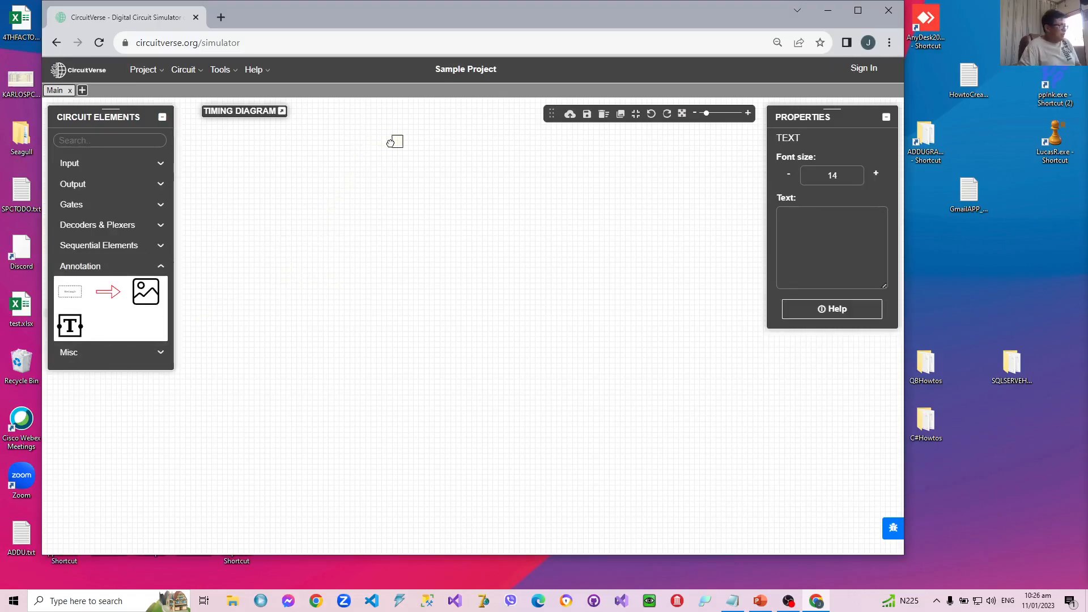
click(827, 228)
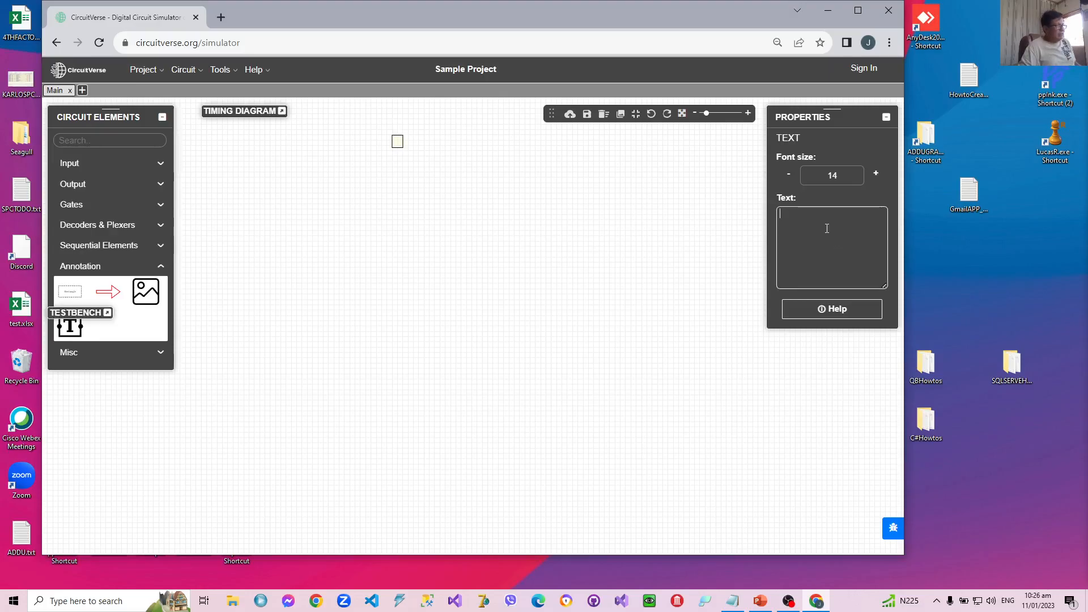
text(Sample)
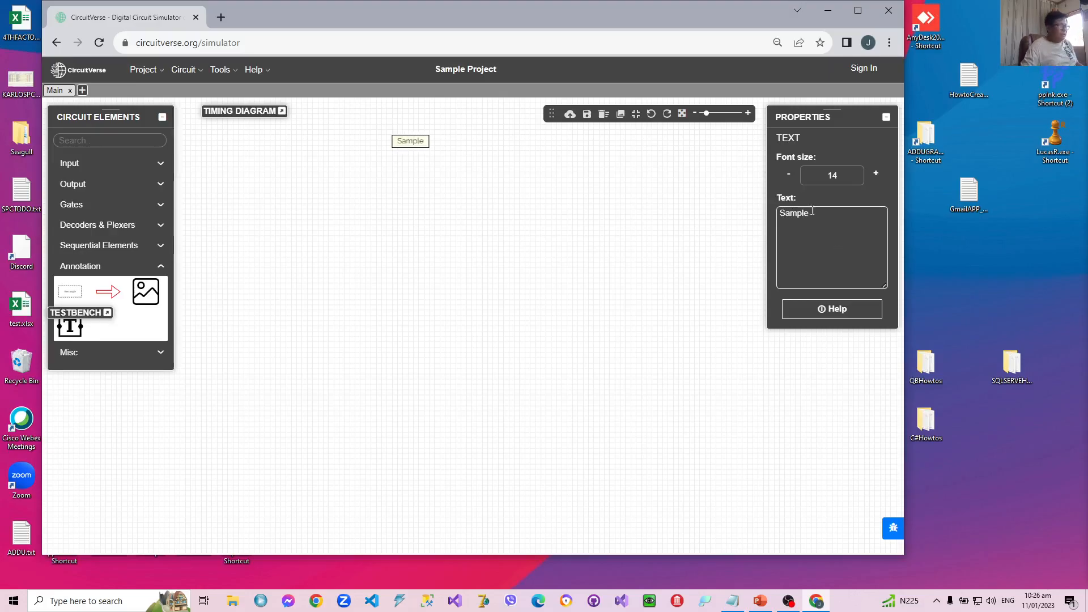
- Set the annotation's font size to 24
click(876, 175)
click(876, 175)
click(876, 175)
click(876, 175)
click(876, 174)
click(876, 174)
click(875, 174)
click(876, 175)
click(876, 174)
click(876, 174)
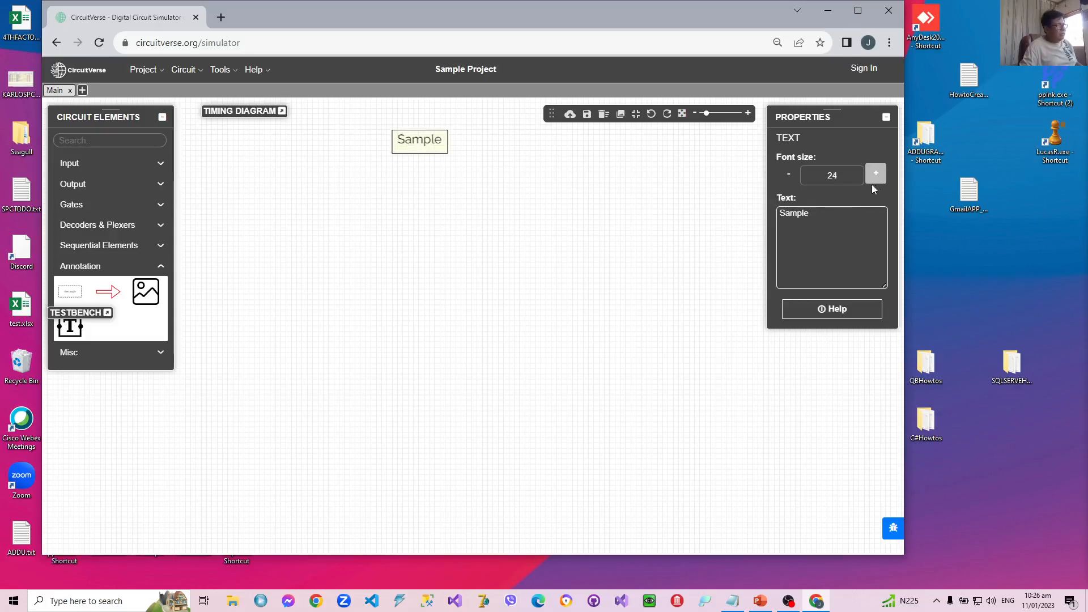
- Extend the annotation's text to "Sample Circuit" and deselect it
click(829, 217)
text(Circuit)
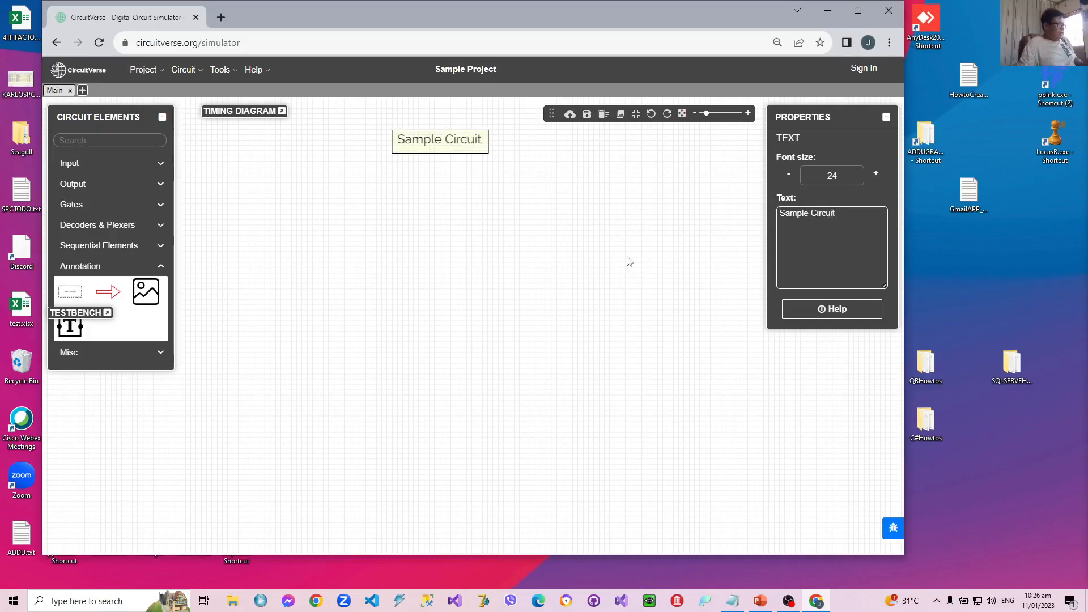
click(539, 236)
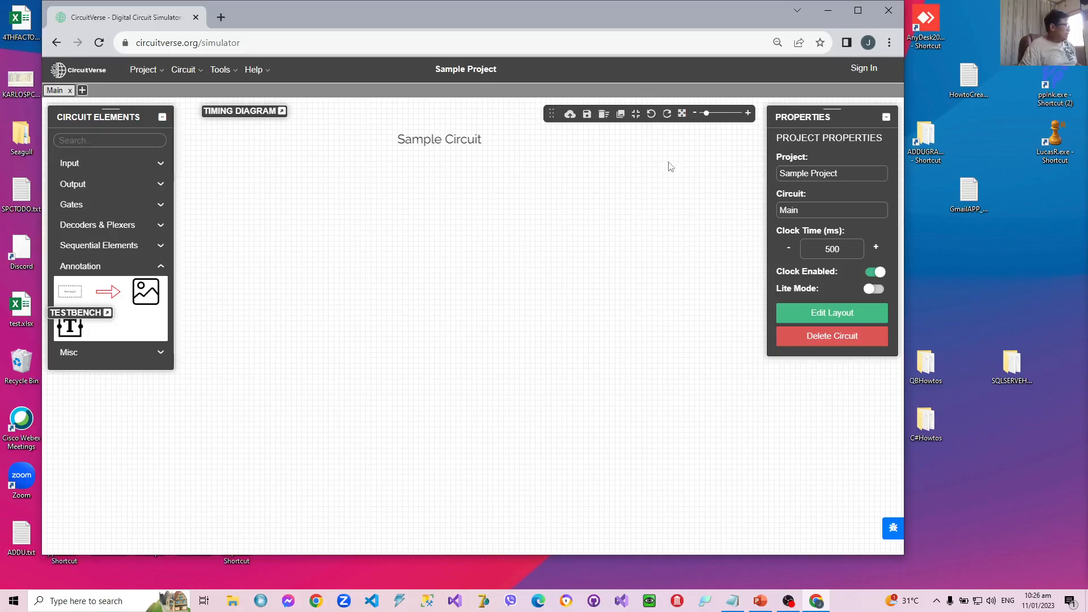
- Place a 1-bit Input element below and to the left of the Sample Circuit title and label it Y
click(161, 166)
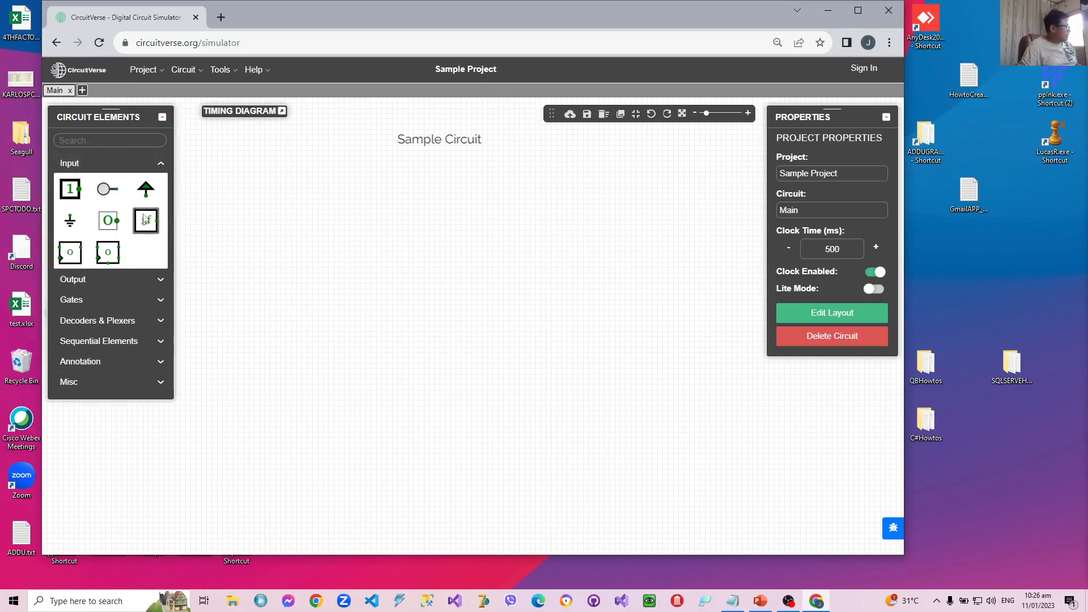
click(69, 190)
click(330, 202)
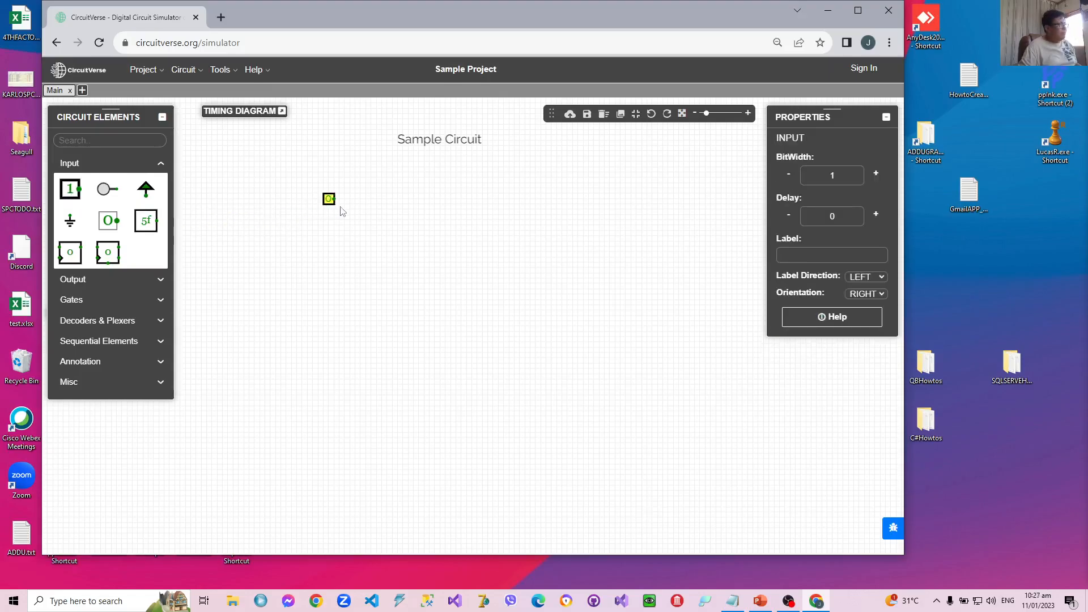
click(832, 256)
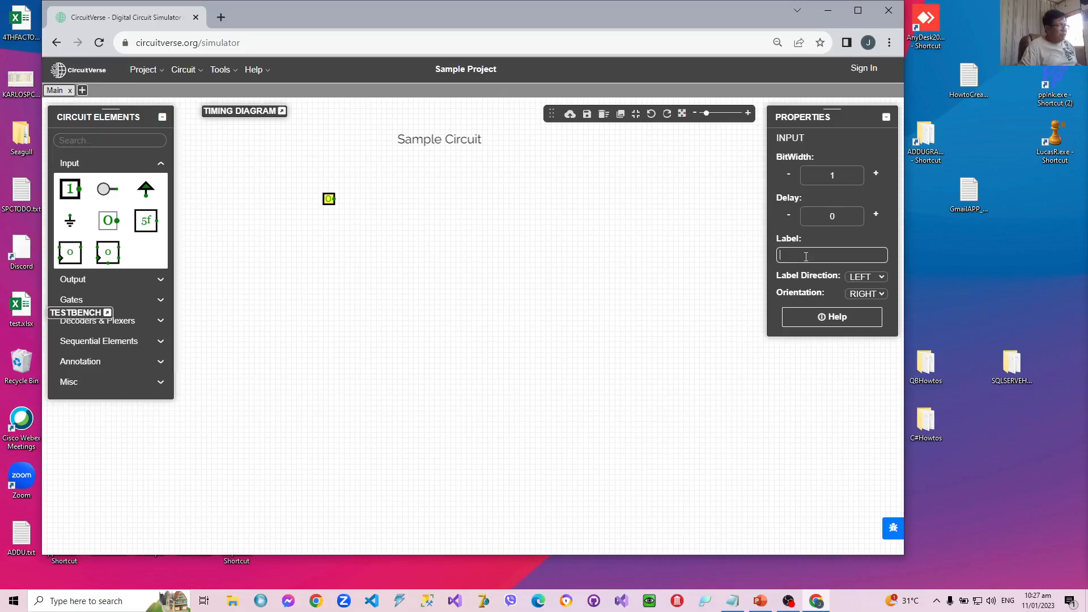
text(Y)
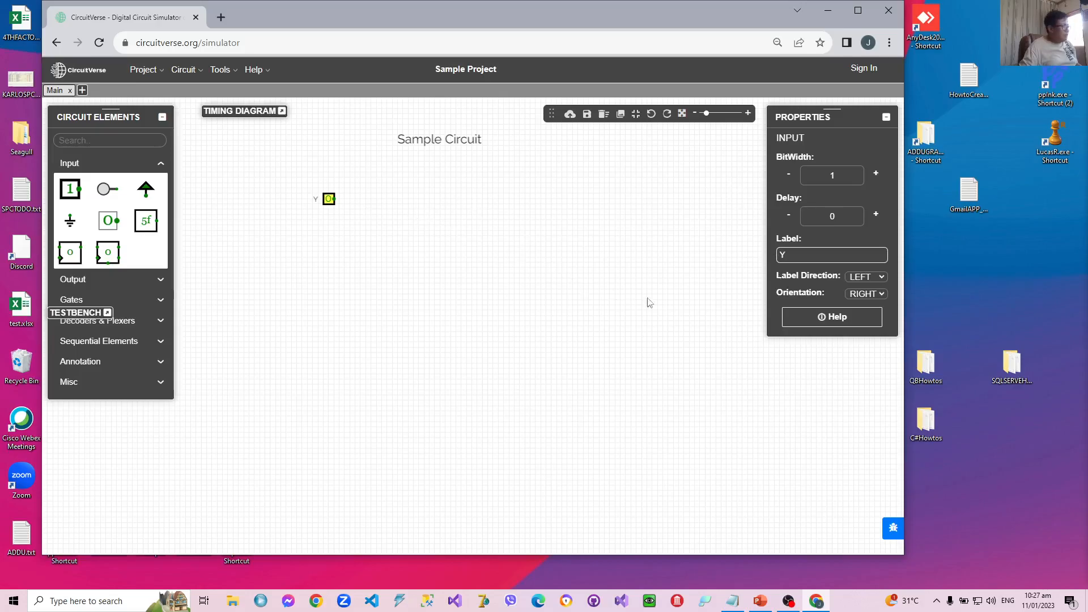
- Try the DOWN and LEFT orientations on input Y and return it to RIGHT
click(883, 295)
click(866, 314)
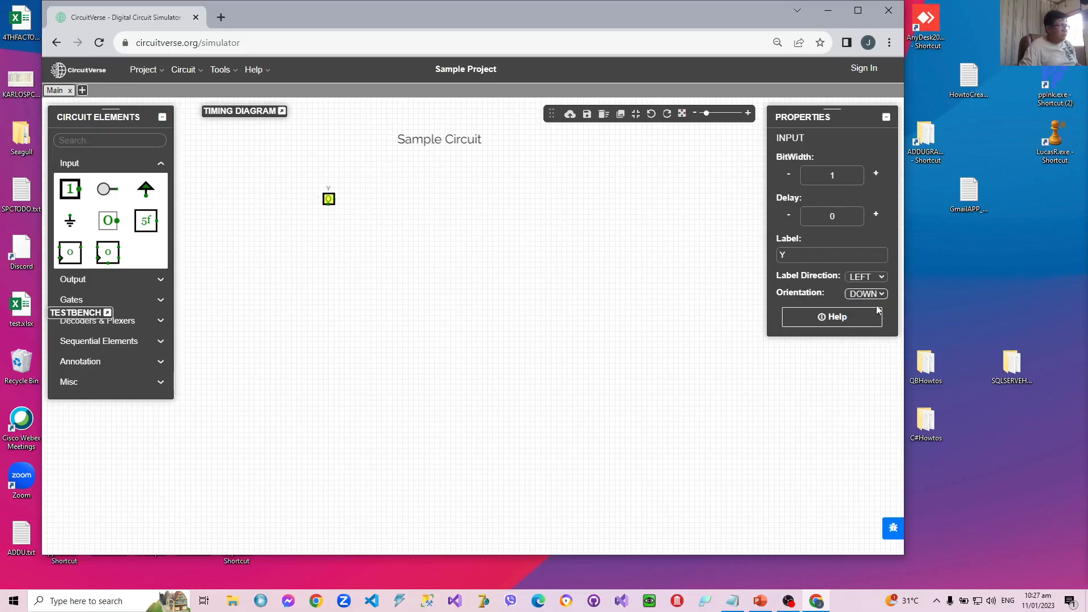
click(880, 295)
click(869, 324)
click(886, 295)
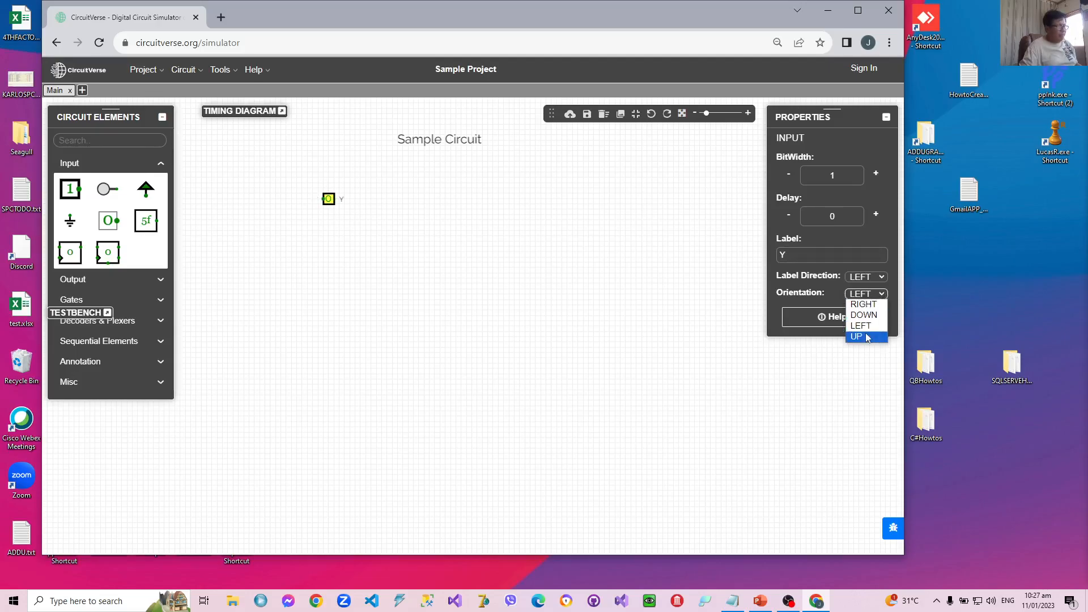
click(865, 305)
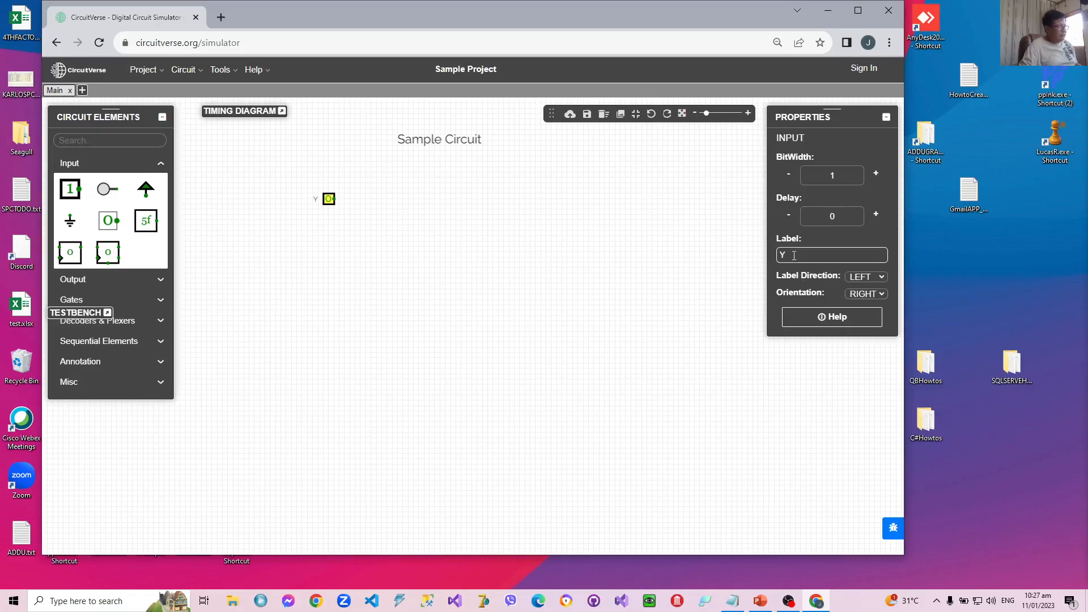
- Try the DOWN label direction on input Y and set it to UP
click(880, 277)
click(868, 299)
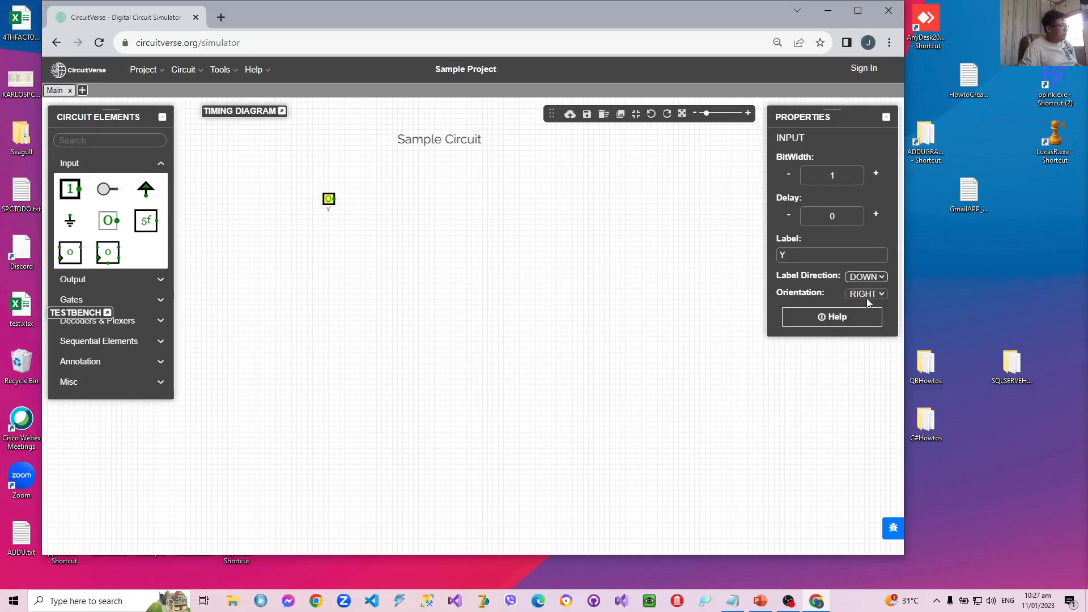
click(883, 279)
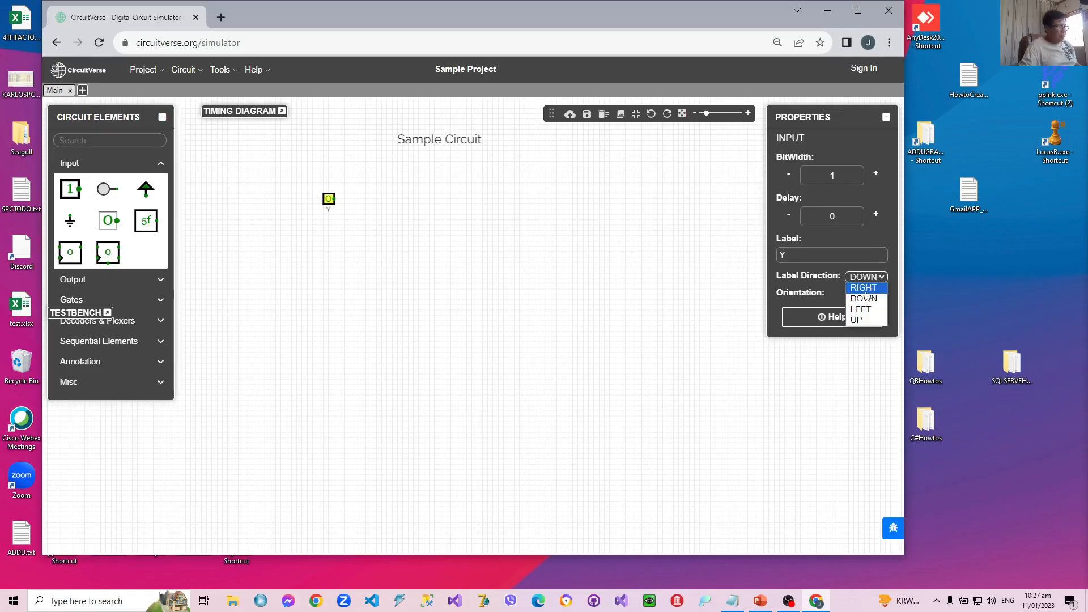
click(863, 320)
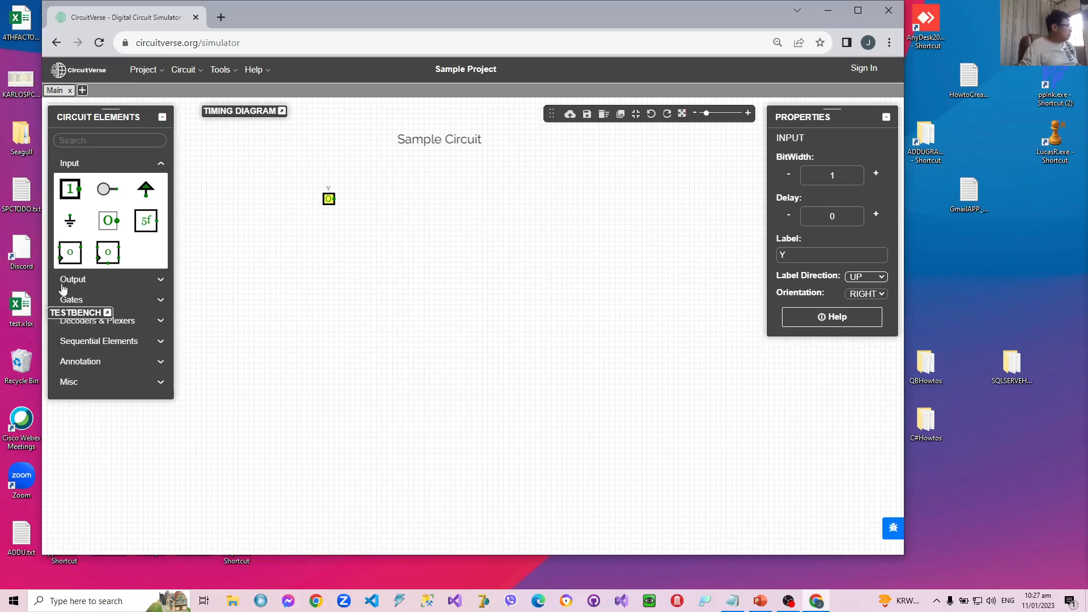
- Place an Output element to the right of input Y, level with it
click(75, 280)
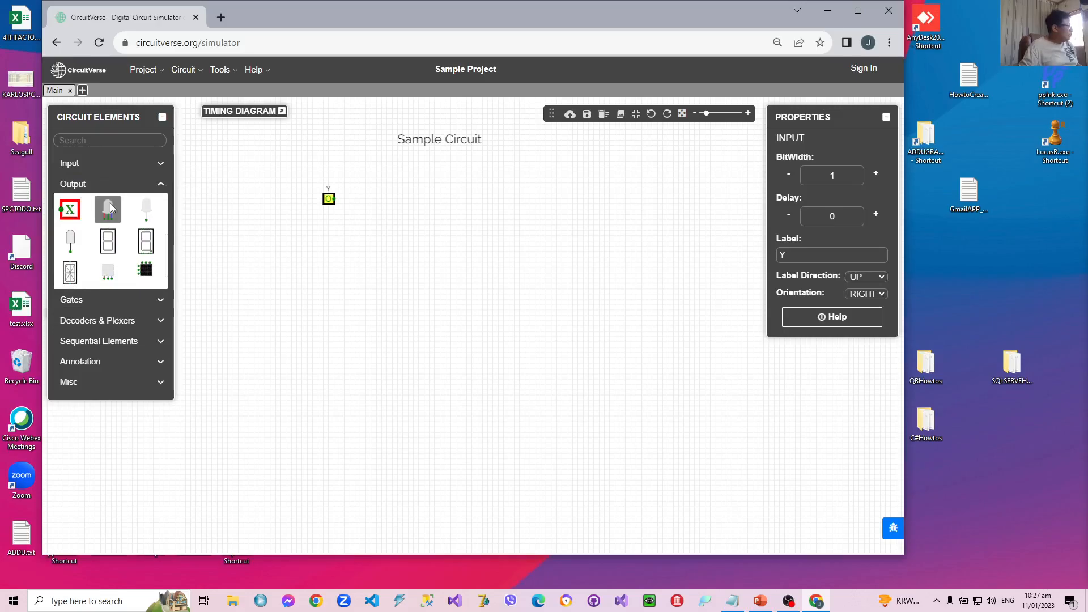
click(70, 211)
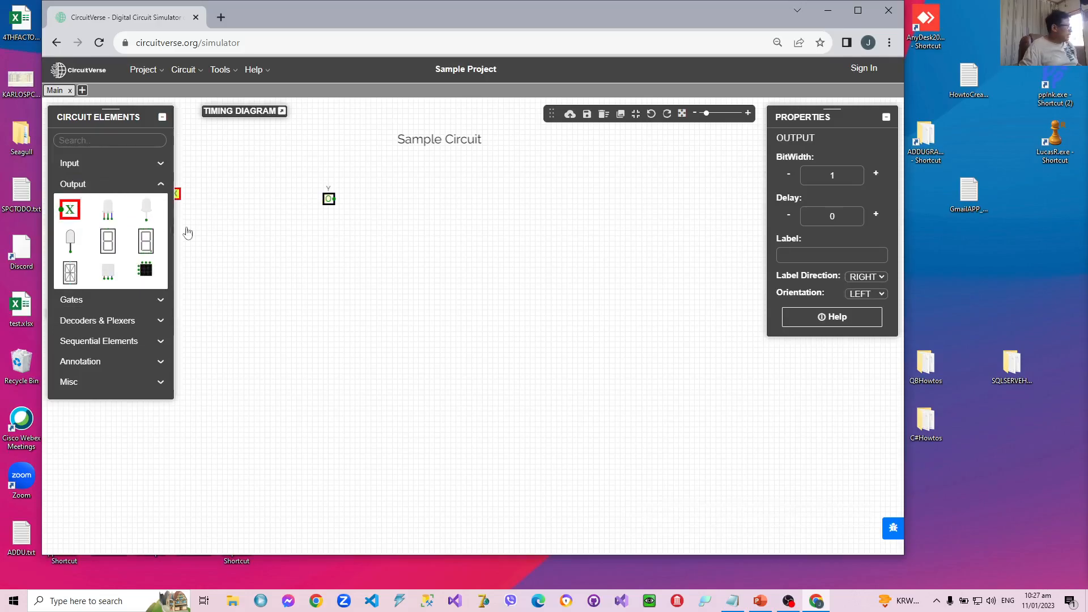
right_click(376, 248)
click(303, 270)
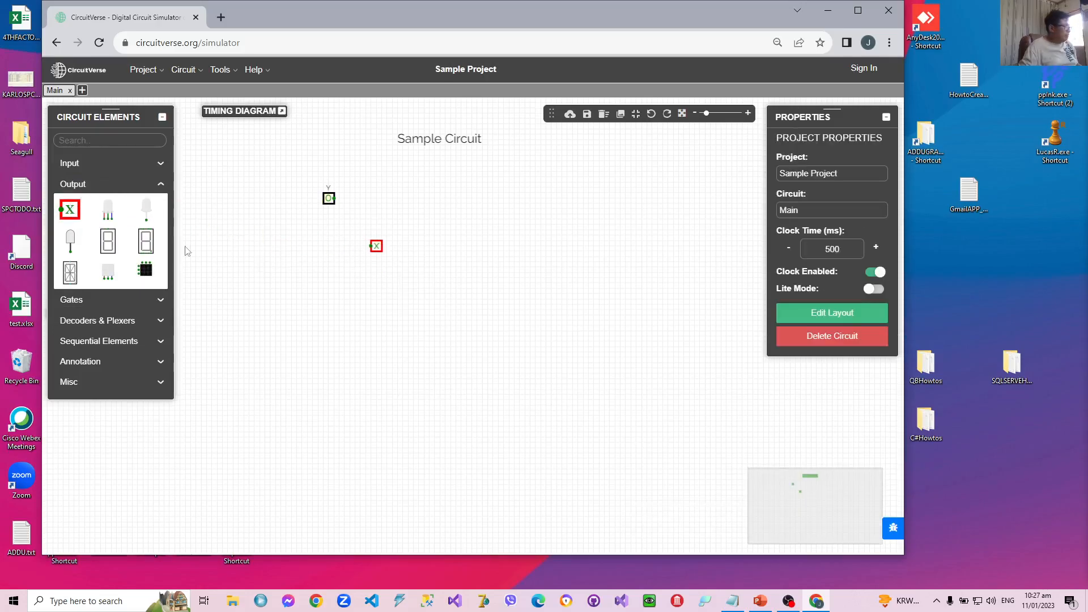
drag(377, 247, 424, 198)
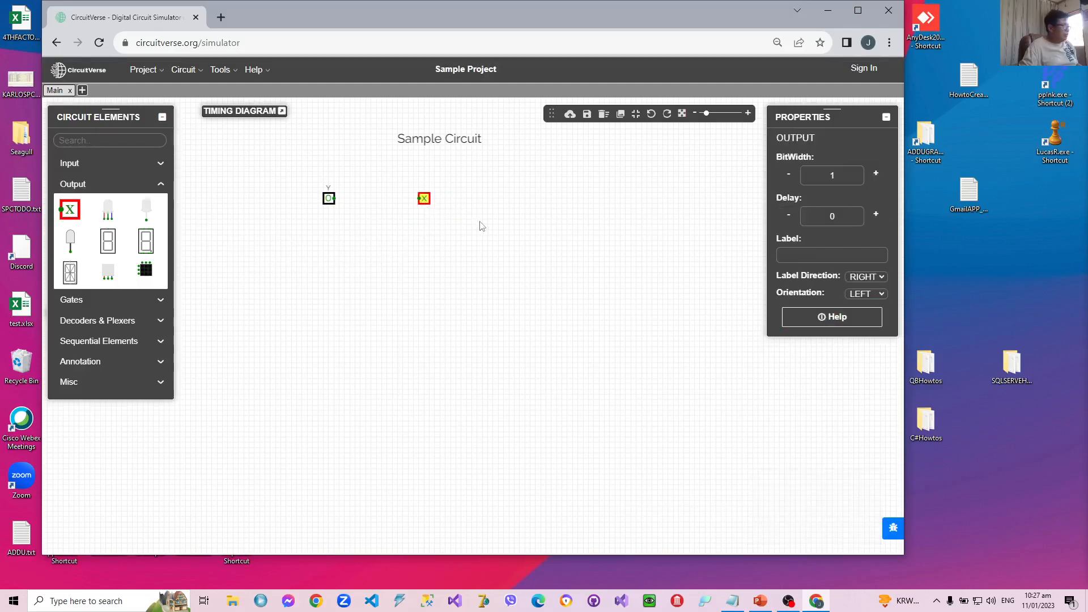
- Label the output to the right of input Y as Z, in uppercase
click(817, 253)
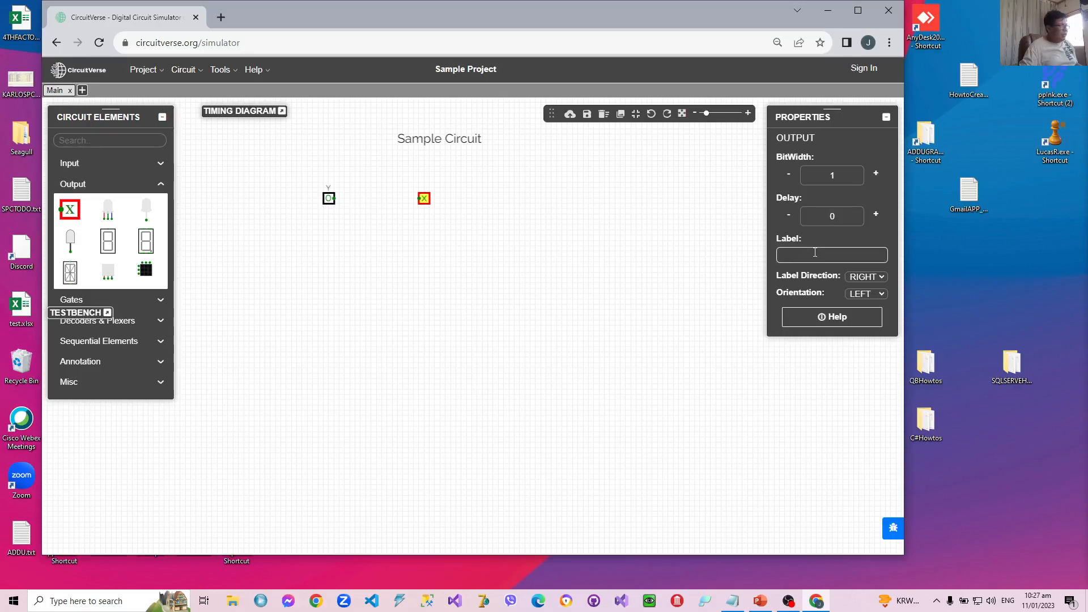
text(z)
right_click(815, 255)
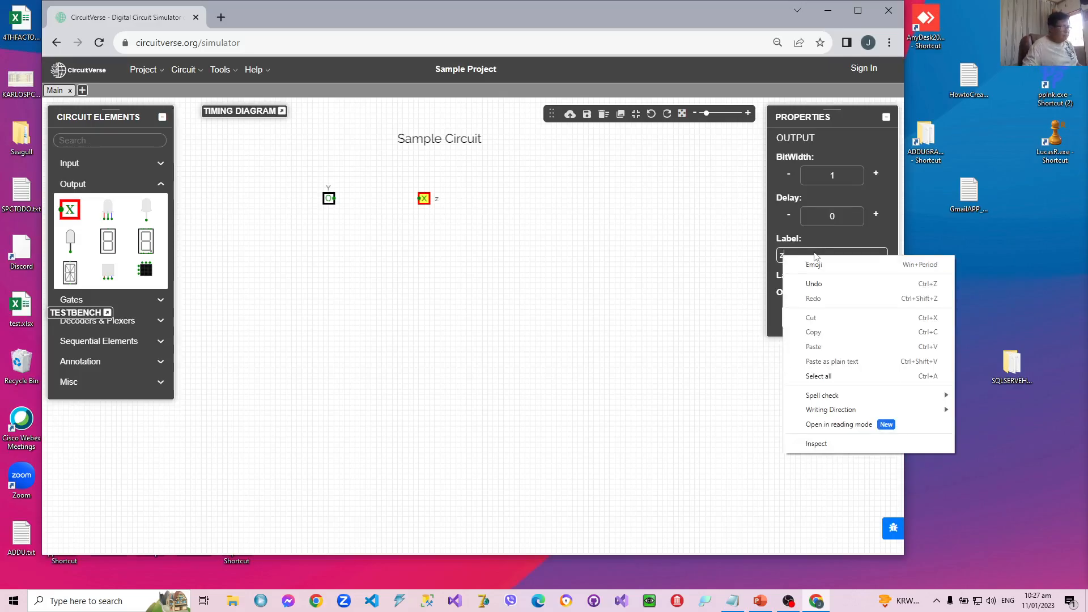
click(664, 179)
click(425, 199)
click(831, 259)
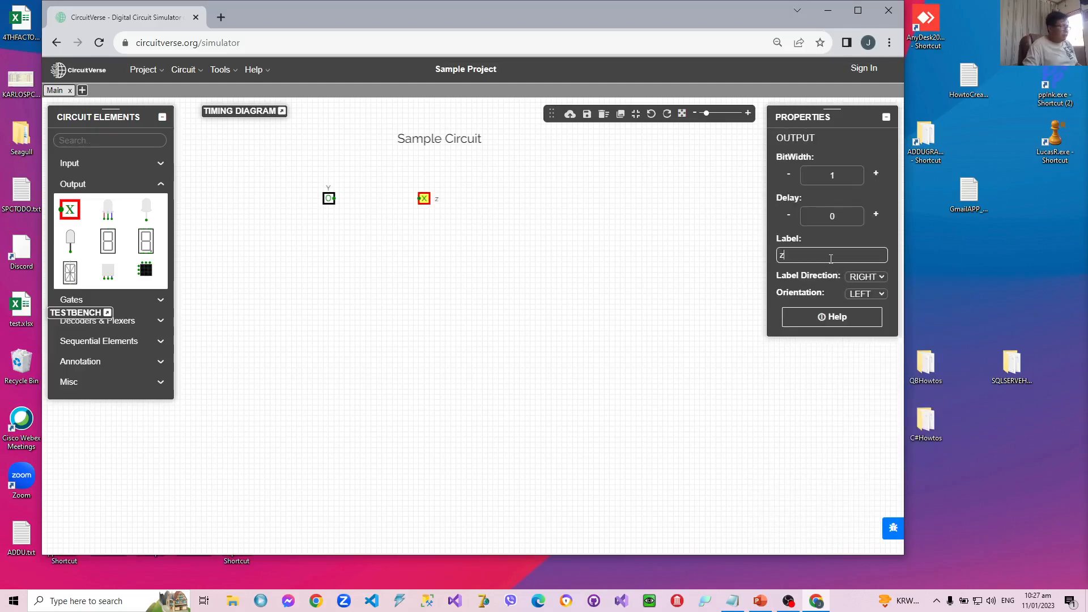
text(Z)
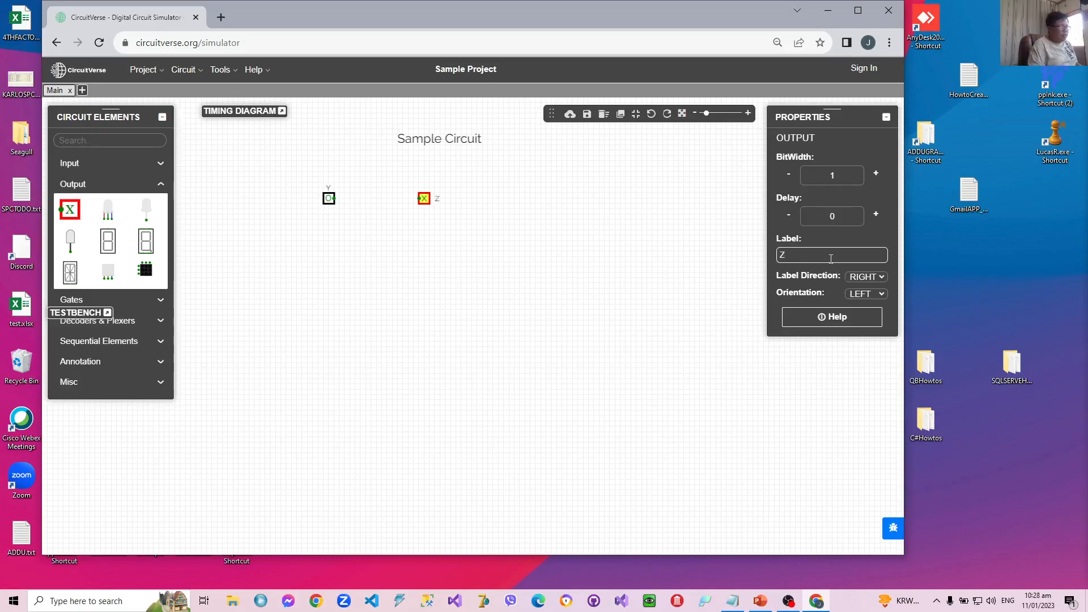
click(619, 215)
click(430, 202)
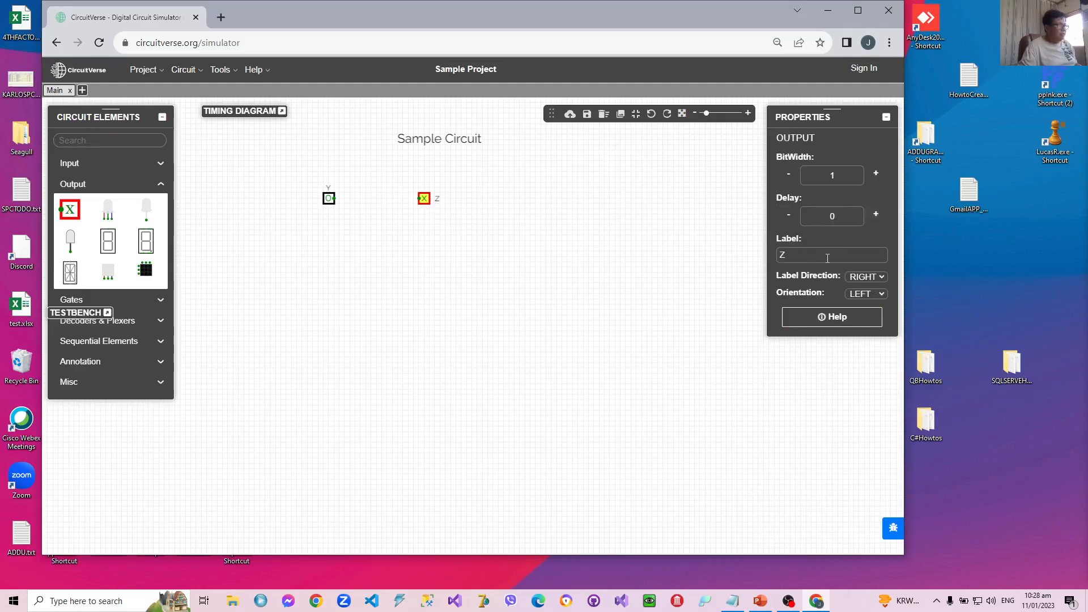
click(718, 221)
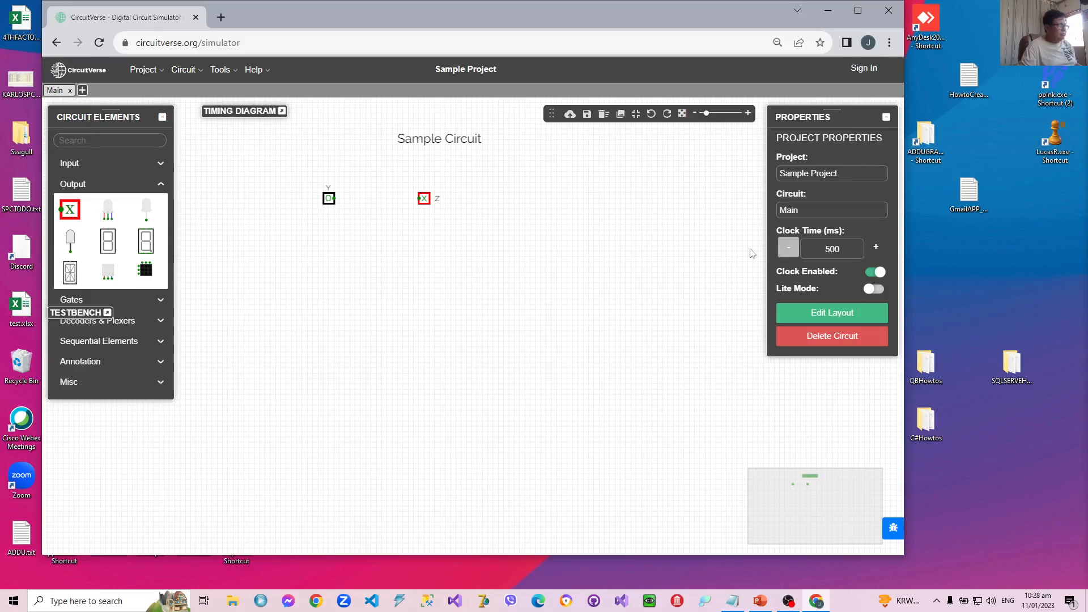
- Move output Z slightly closer to input Y, keeping both elements level
click(429, 202)
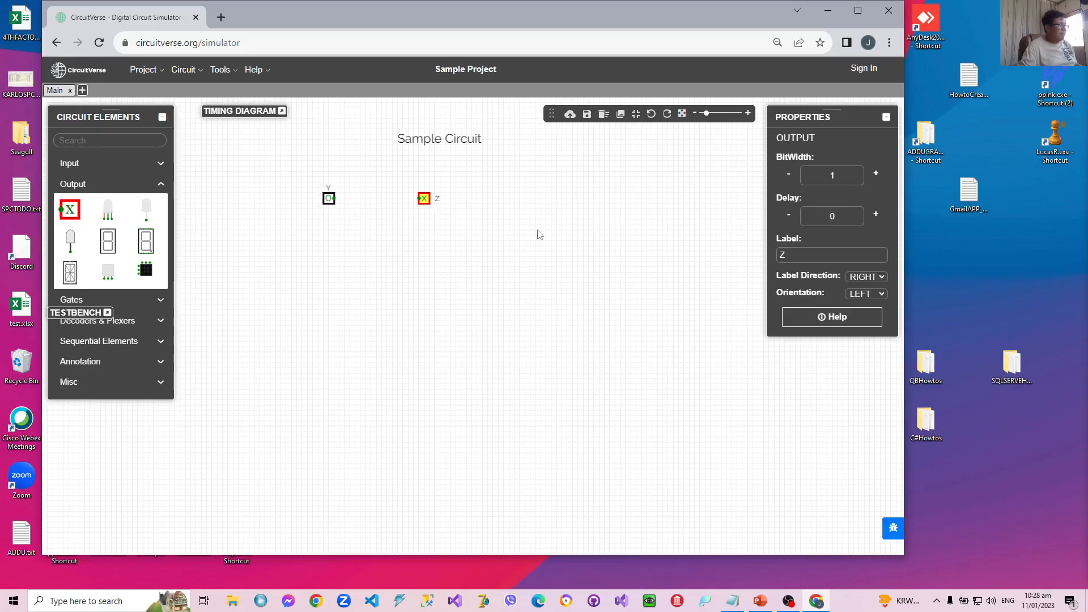
scroll(576, 253, down, 3)
scroll(576, 253, up, 3)
drag(568, 213, 611, 278)
drag(598, 224, 588, 193)
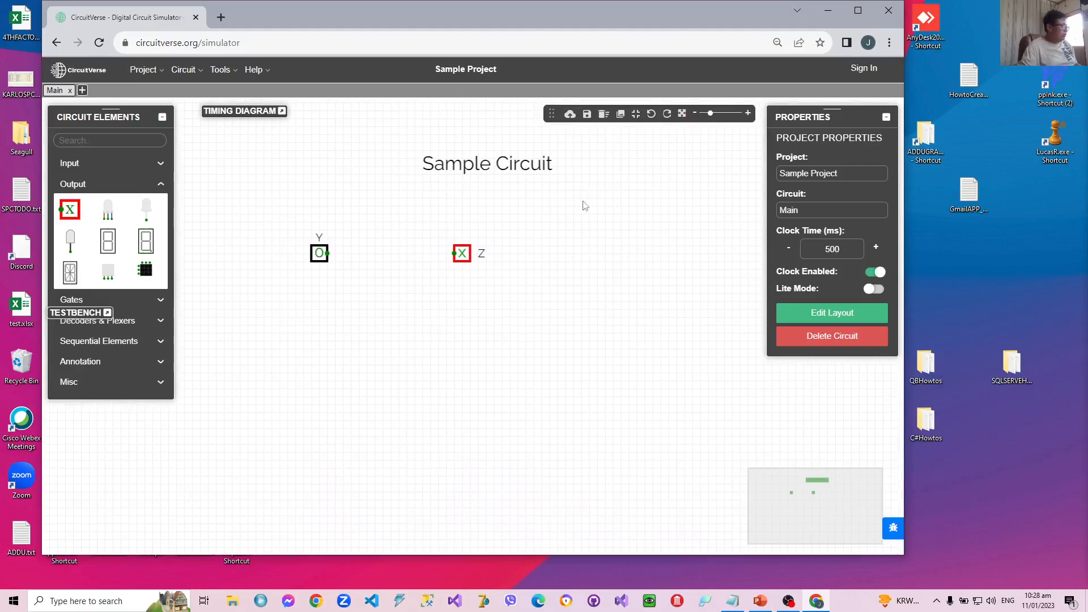
click(452, 267)
drag(451, 267, 435, 266)
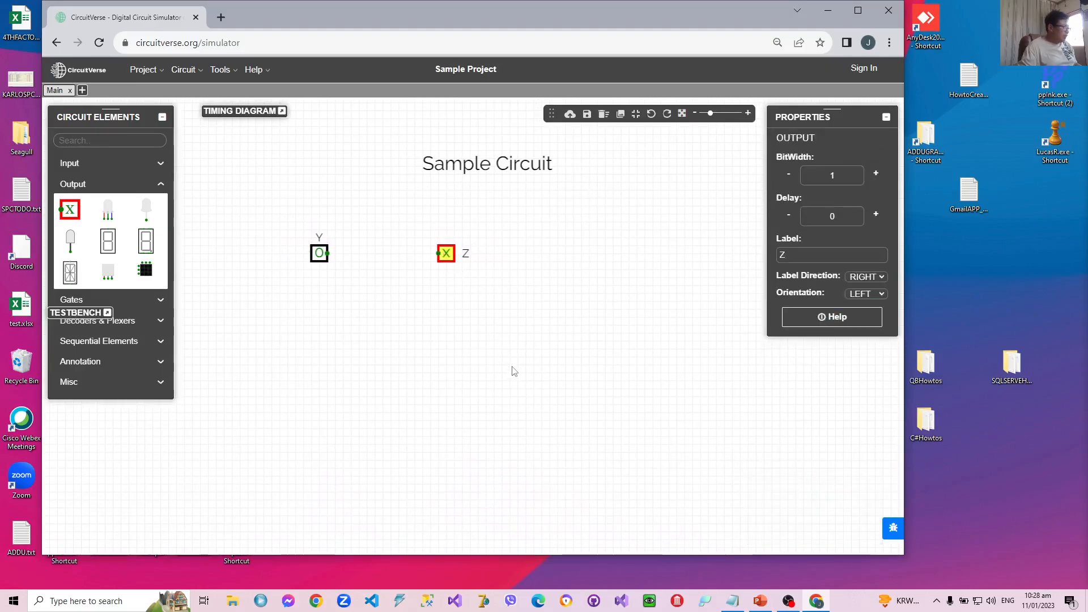
scroll(522, 352, up, 1)
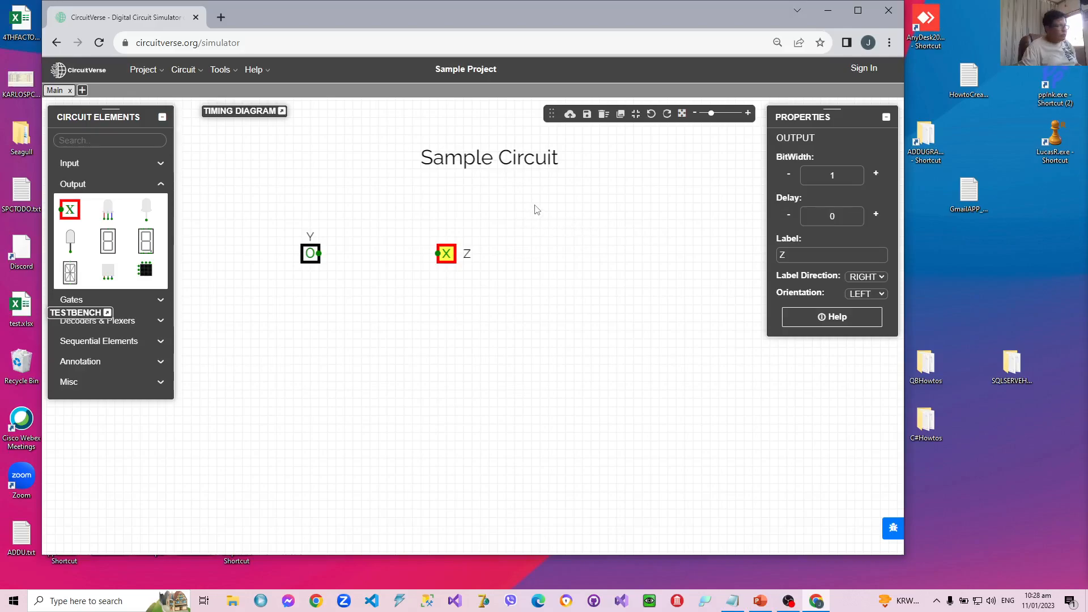
- Wire input Y to output Z and test the connection by toggling Y to 1 and back to 0
click(320, 255)
drag(320, 253, 439, 255)
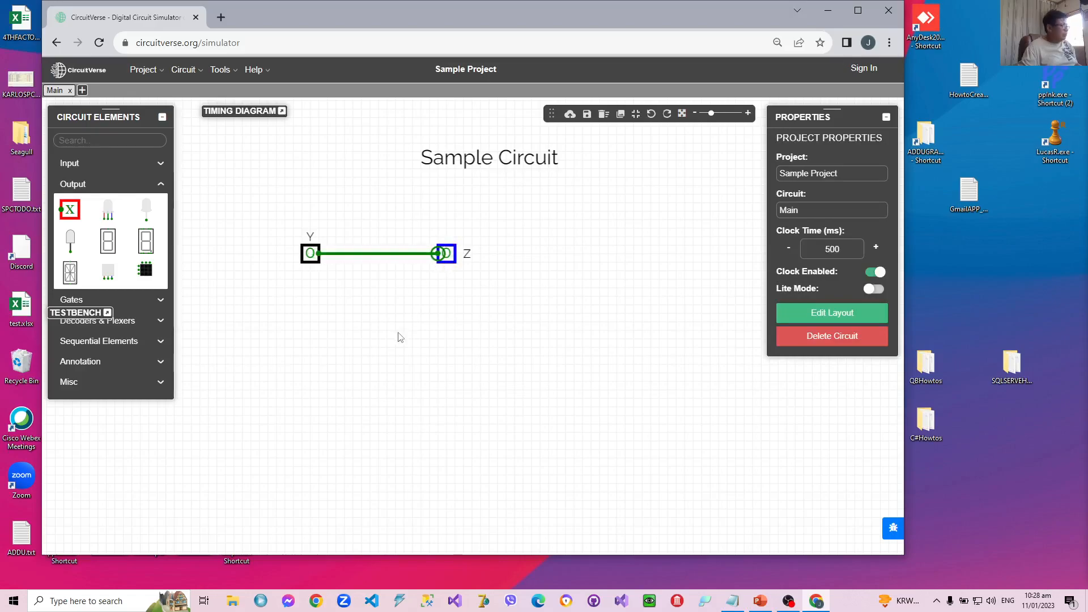
click(310, 253)
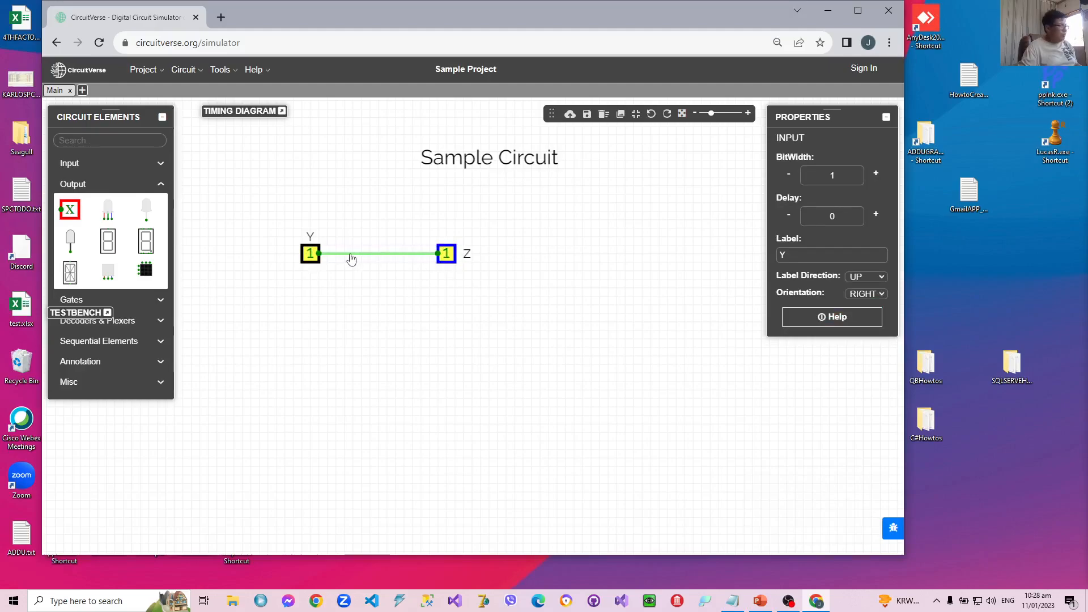
click(310, 255)
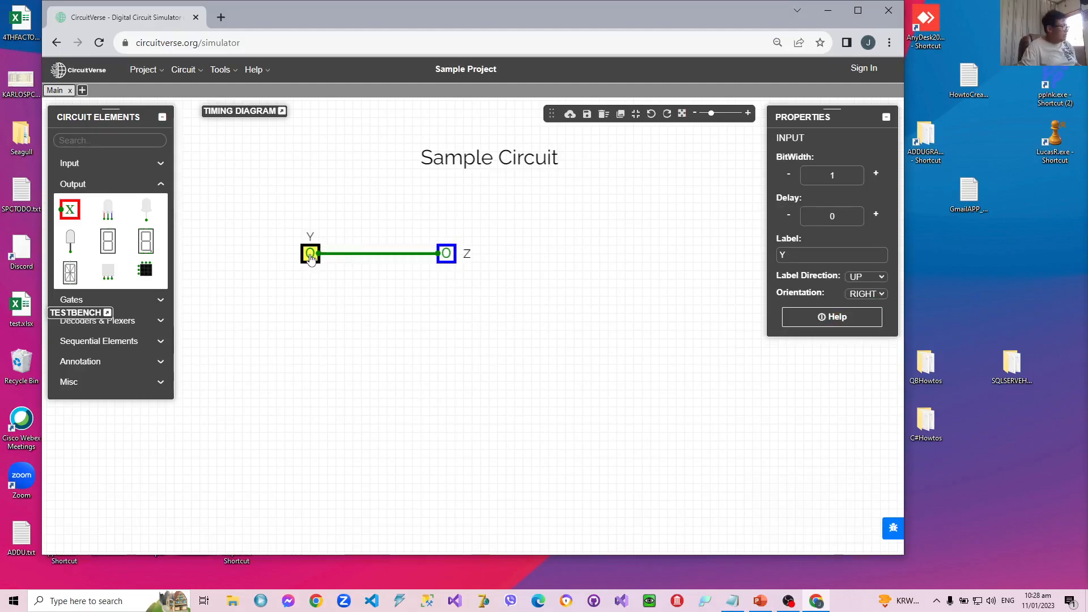
- Place a second Output element directly below output Z and label it X
click(70, 210)
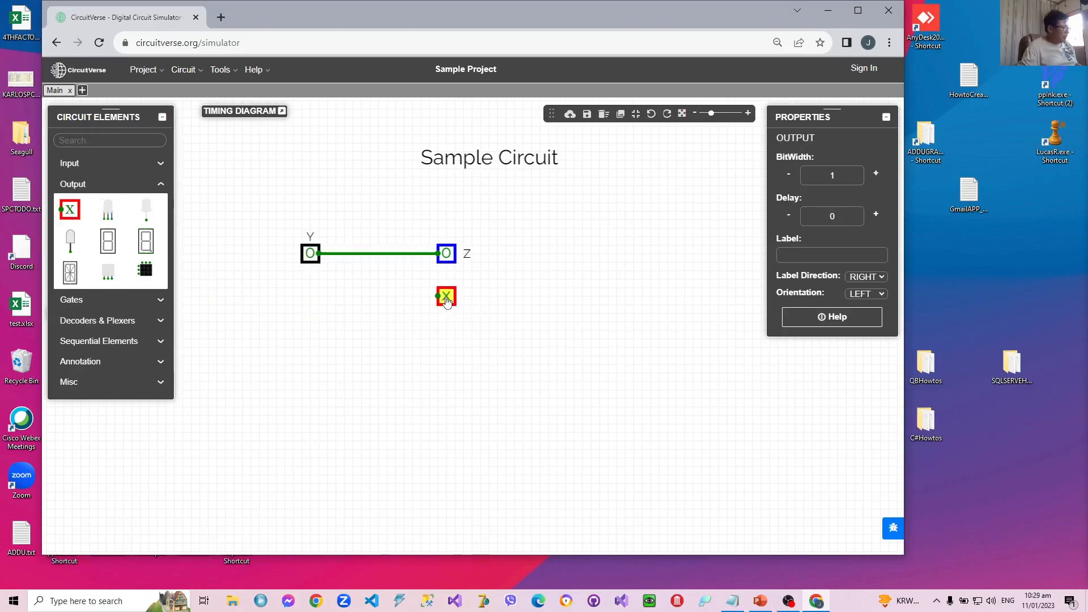
click(820, 255)
text(X)
click(660, 296)
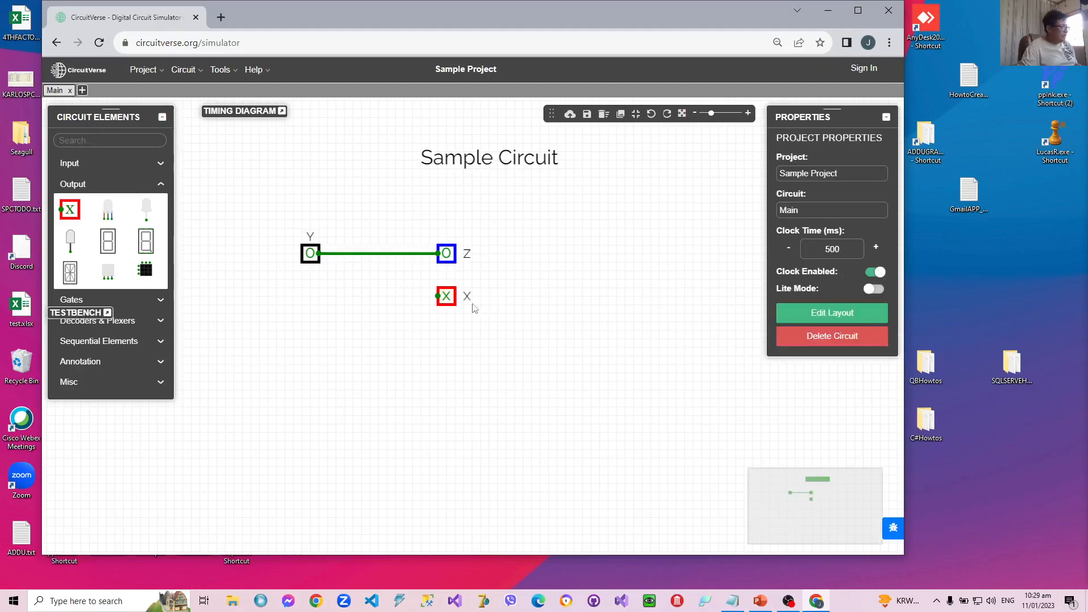
- Wire output X into the existing Y-to-Z wire as a branch and set input Y to 1 to test it
mouse_move(438, 296)
mouse_down()
mouse_move(404, 297)
mouse_move(404, 254)
mouse_up()
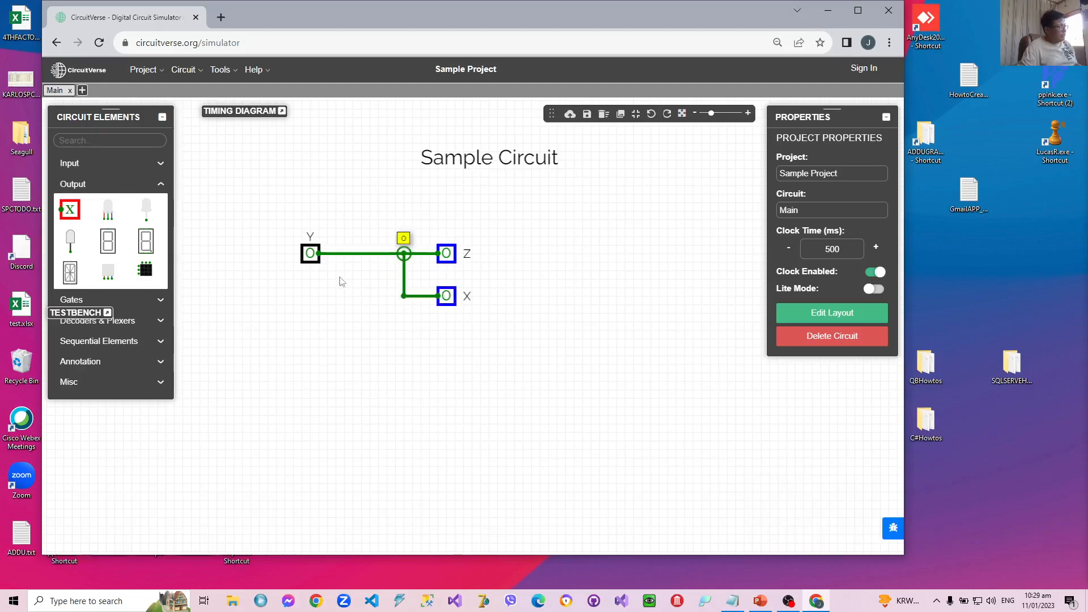
click(310, 256)
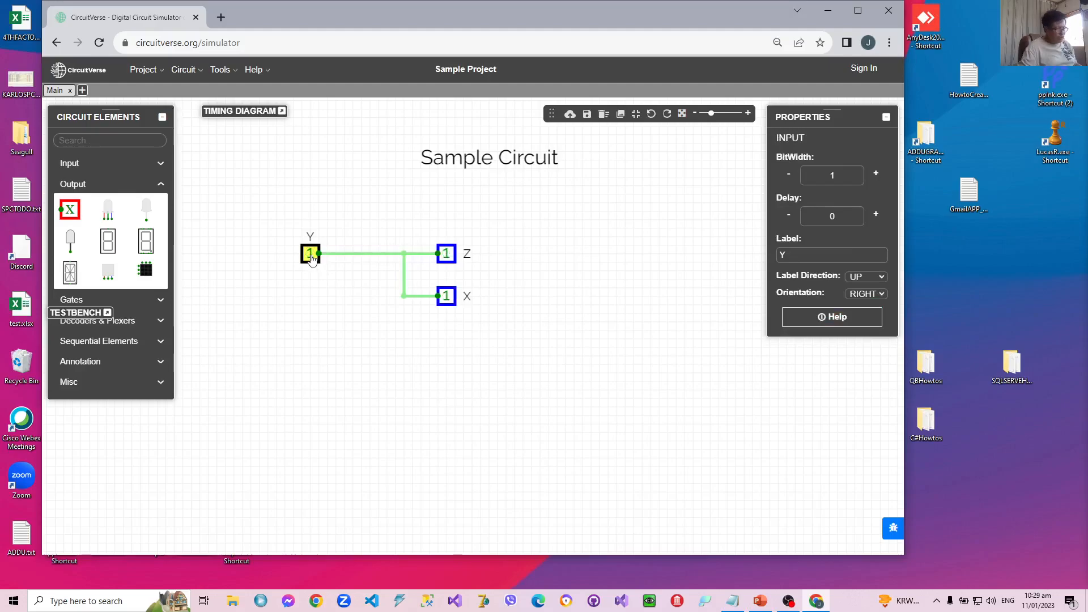
mouse_move(403, 260)
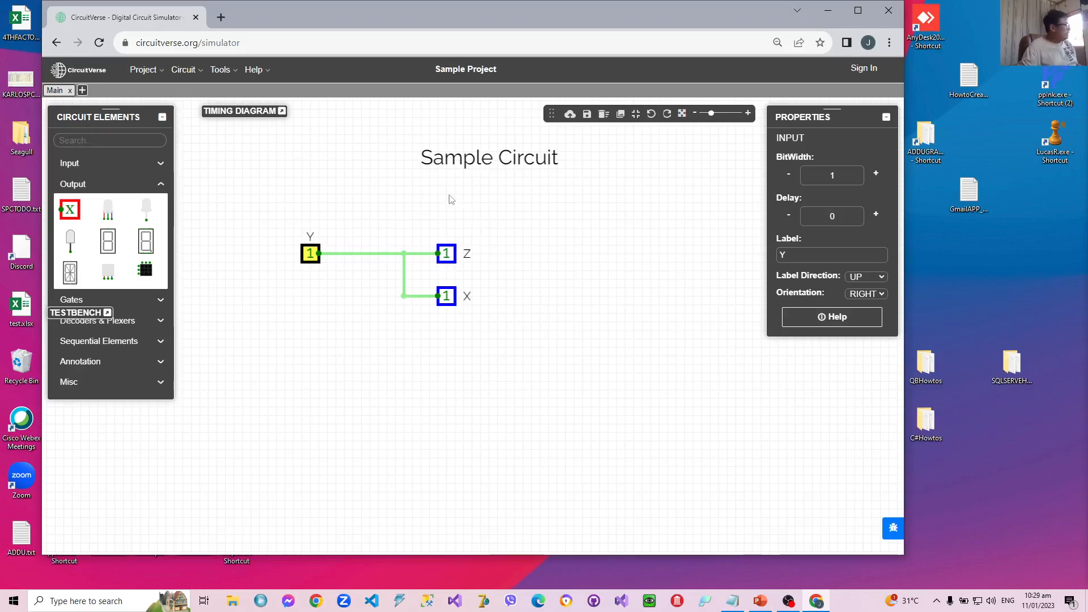
- Create a new circuit in the project named Y=ABC+BC+~B~C
click(82, 91)
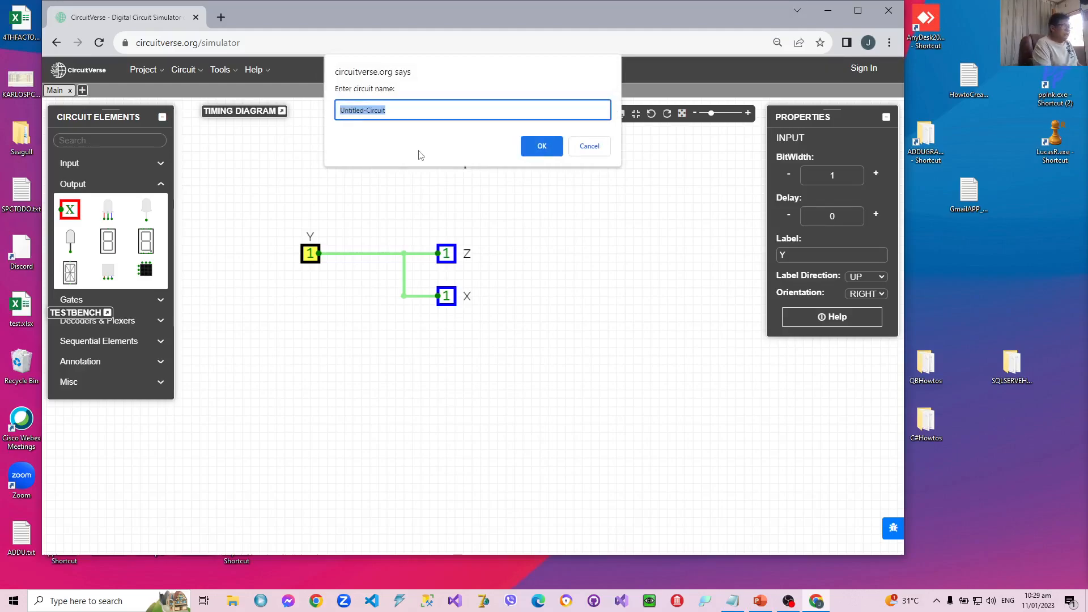
text(ABC+)
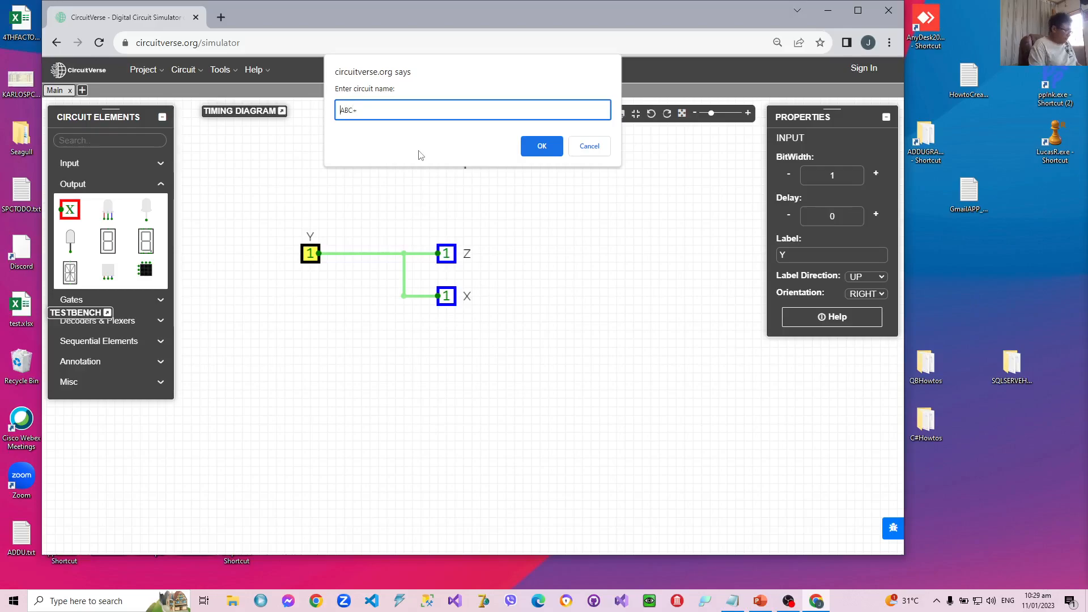
text(=A)
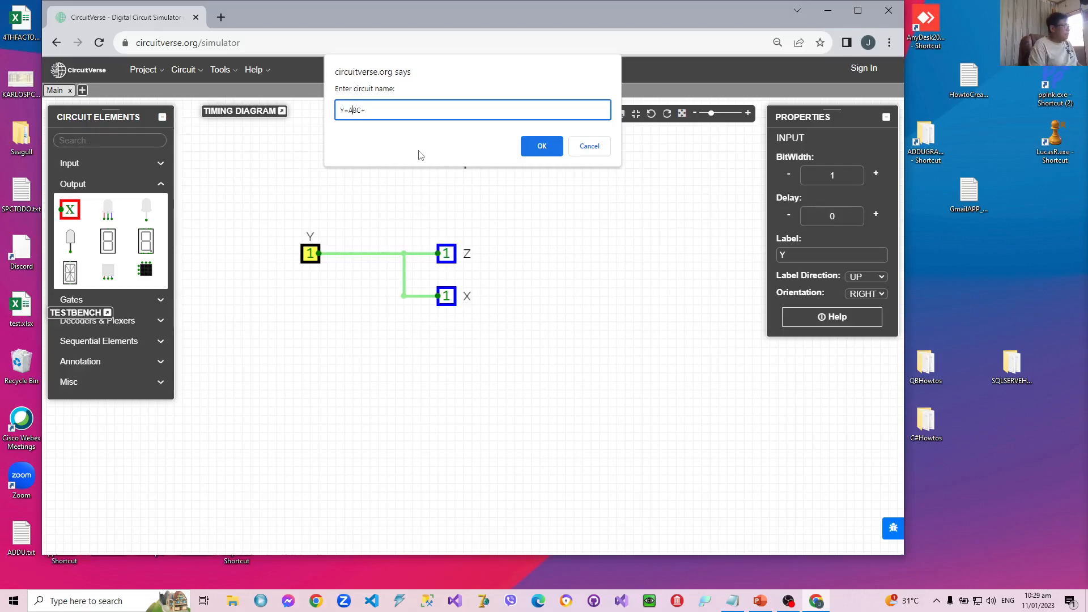
text(BC+~B~CV)
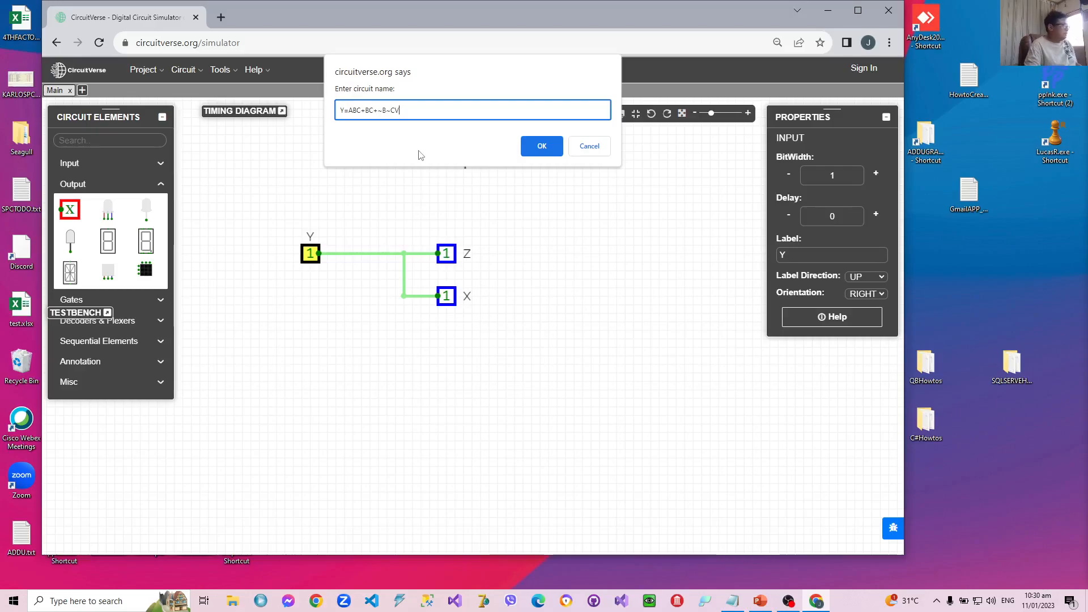
key(BackSpace)
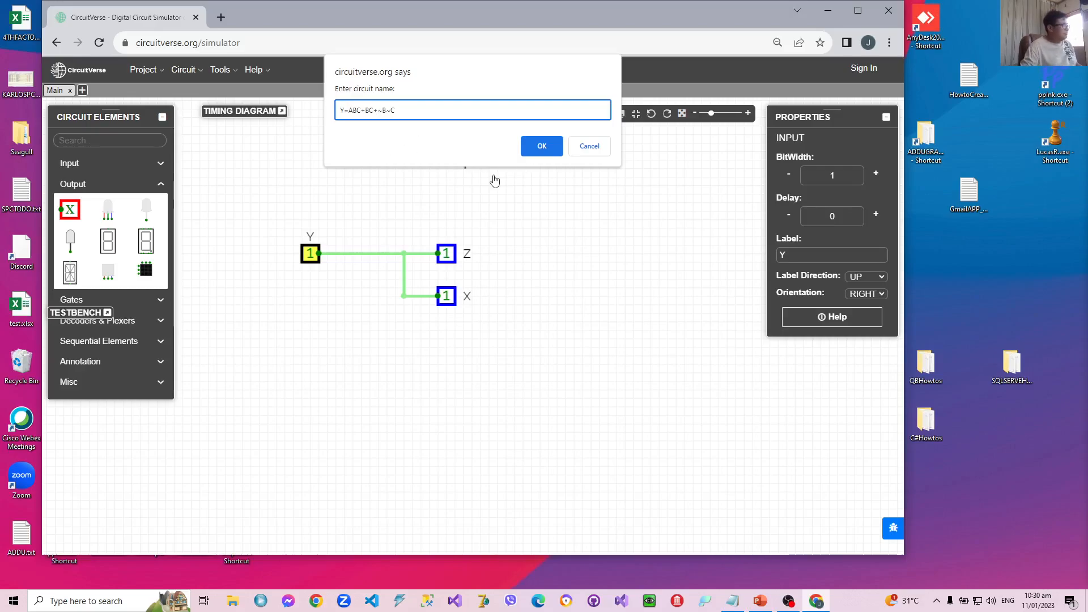
click(546, 145)
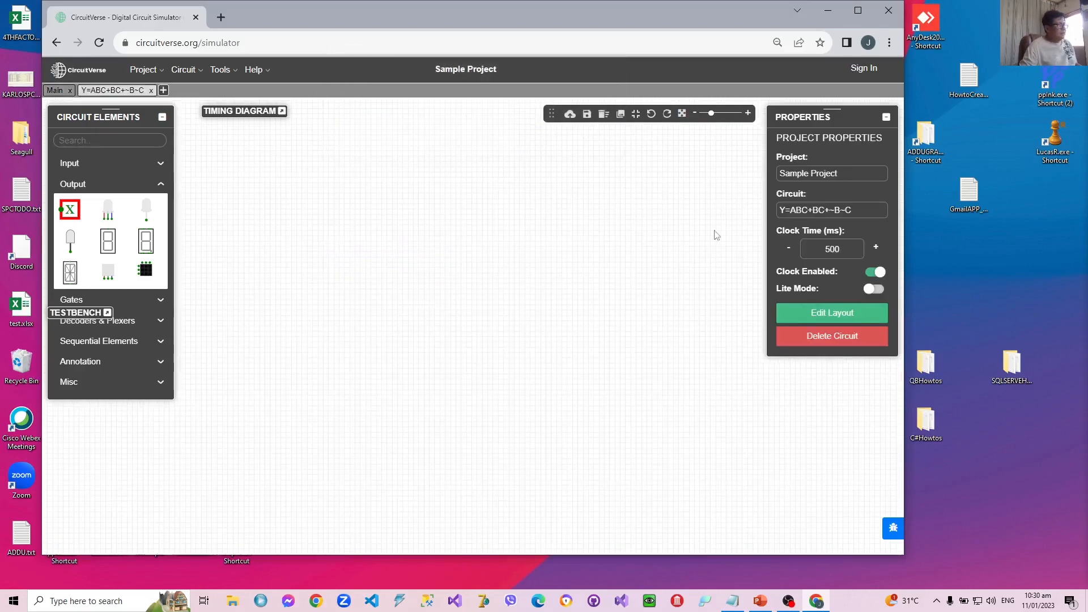
- Copy the new circuit's name and add it as a text annotation reading Y=ABC+BC+~B~C near the top of the canvas
drag(863, 209, 746, 213)
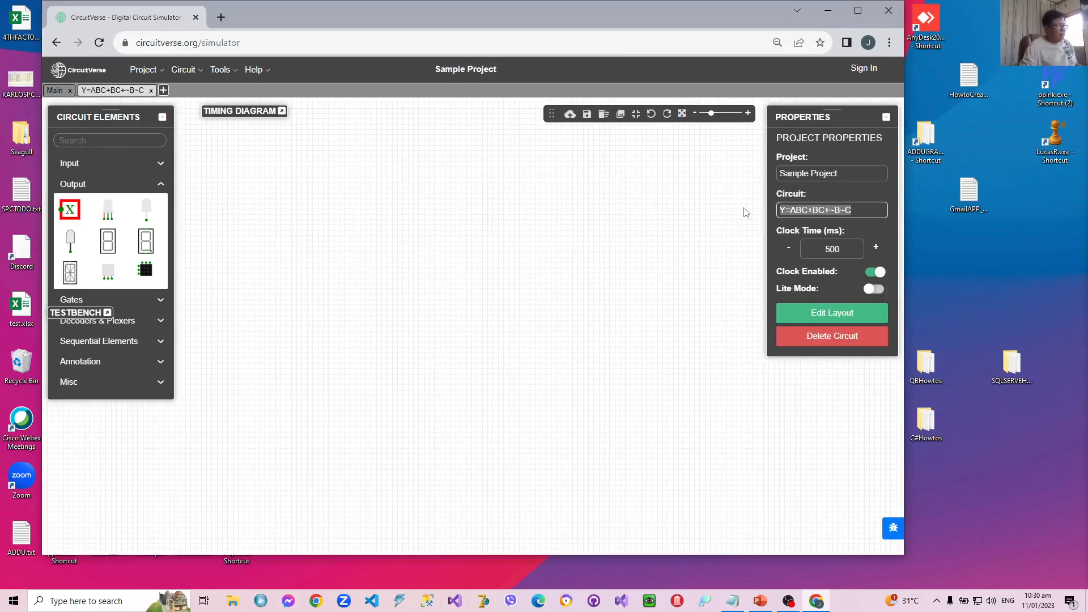
right_click(821, 211)
click(837, 246)
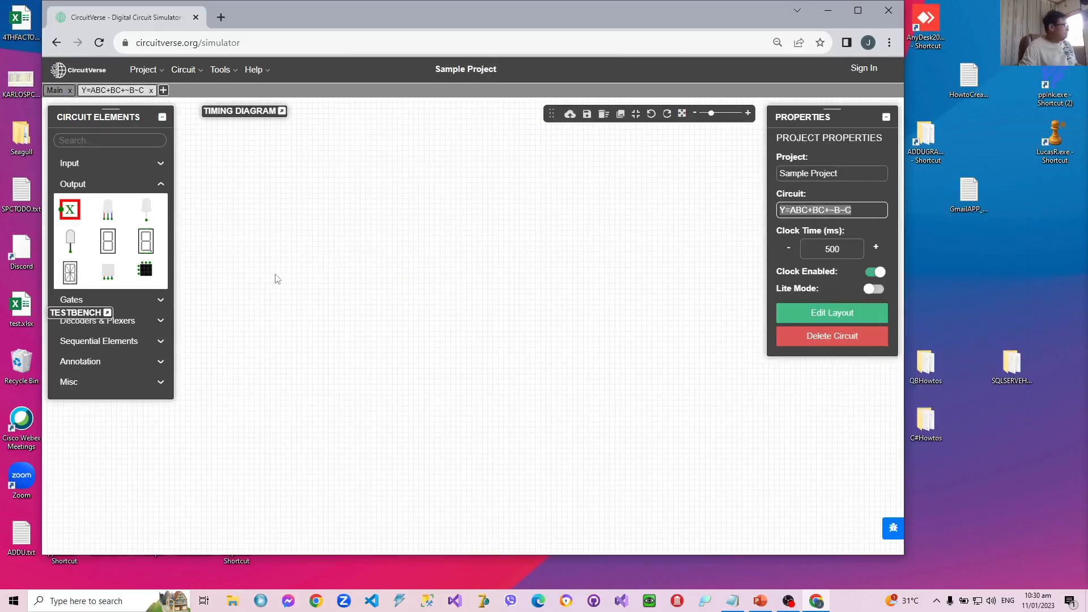
click(107, 364)
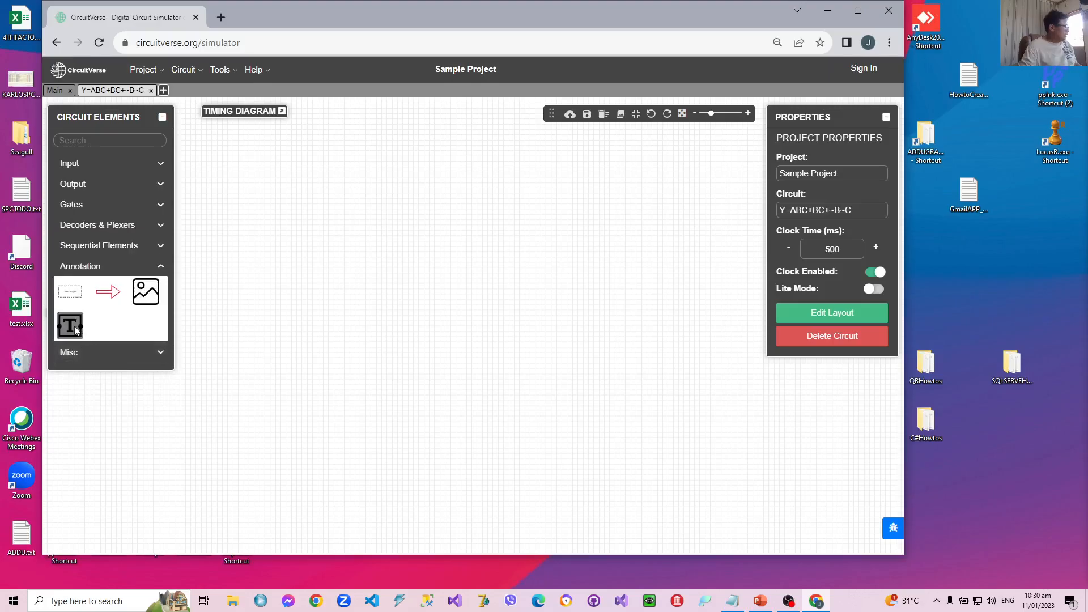
click(77, 332)
click(339, 142)
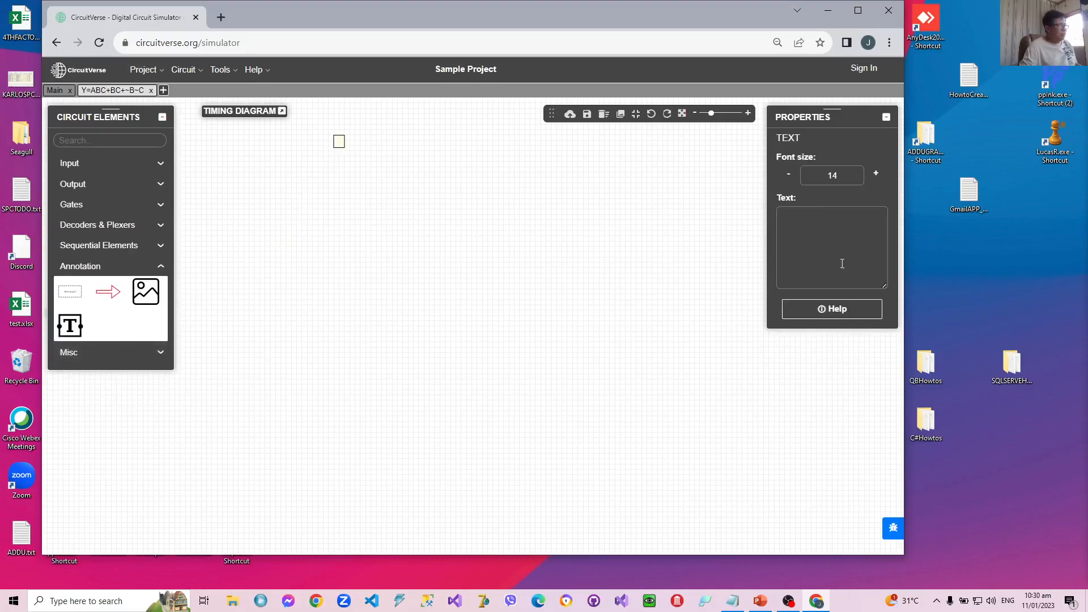
click(801, 214)
key(ctrl+v)
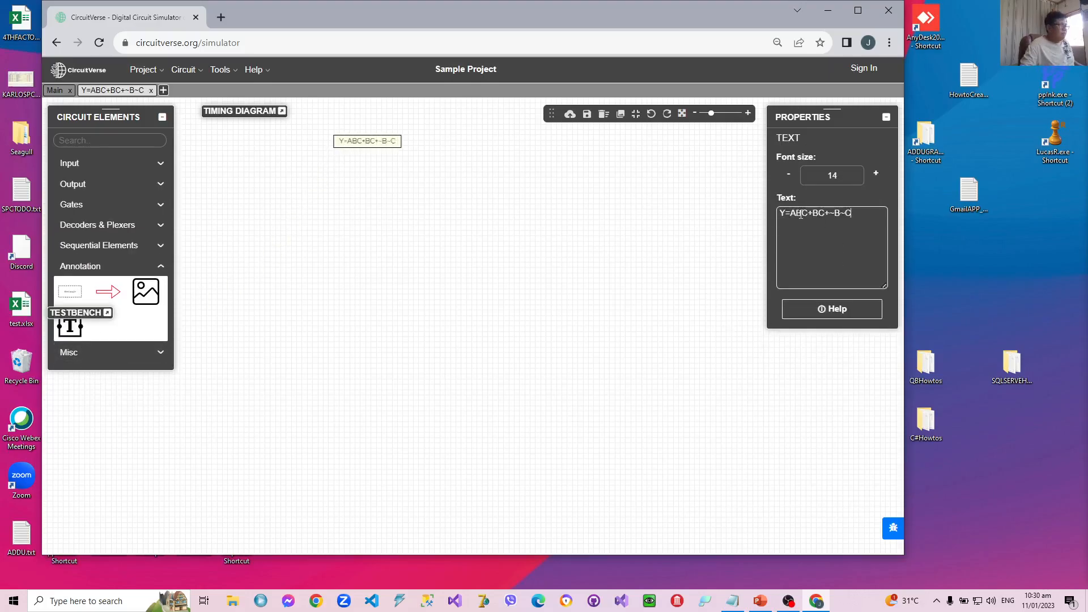
- Enlarge the font size of the Y=ABC+BC+~B~C text annotation so it serves as the circuit's title
click(877, 175)
click(878, 176)
click(878, 176)
click(877, 176)
click(877, 175)
click(877, 175)
click(877, 175)
click(877, 176)
click(877, 175)
click(877, 175)
click(876, 176)
click(877, 175)
click(877, 175)
click(558, 243)
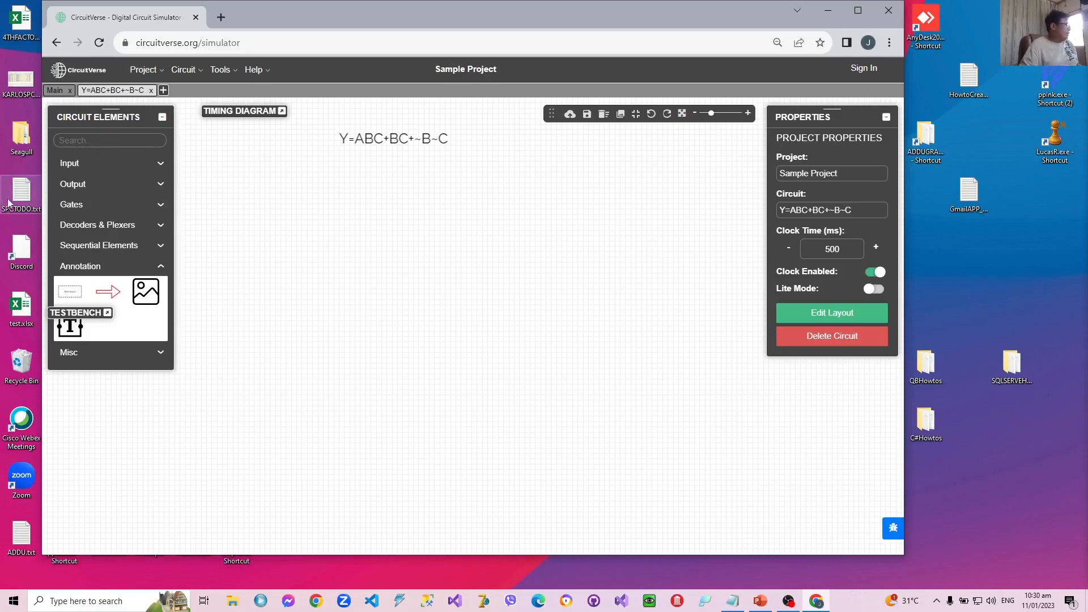
- Place a 1-bit Output element well below and to the right of the expression title and label it Y
click(73, 184)
click(78, 206)
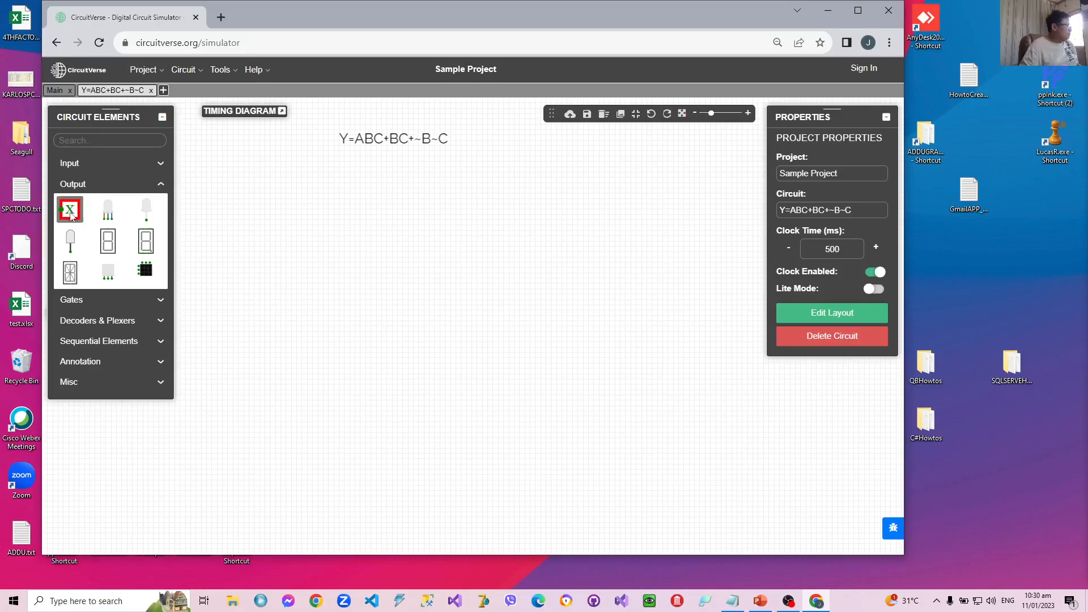
click(577, 268)
drag(576, 247, 587, 210)
drag(518, 218, 538, 320)
drag(604, 324, 607, 392)
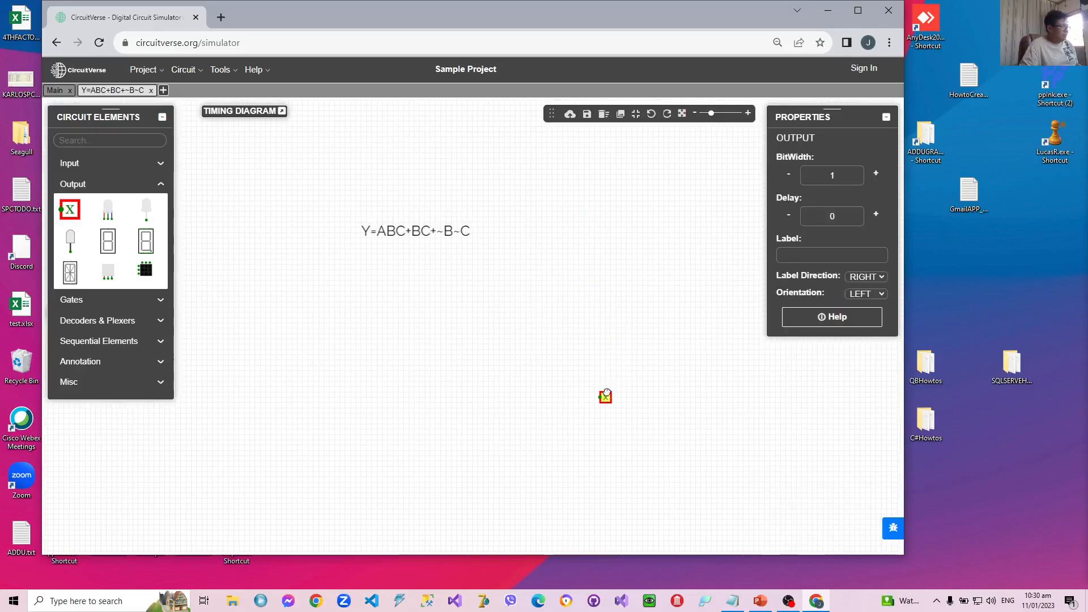
click(796, 254)
text(y)
key(BackSpace)
text(UY)
text(Y)
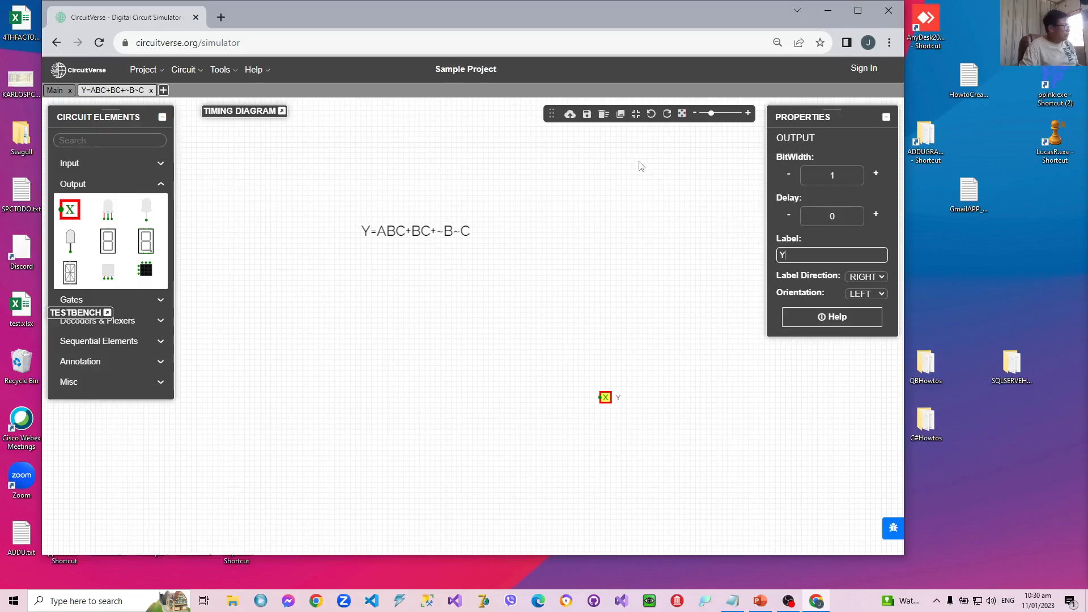
- Place a 1-bit Input element below and to the left of the expression title and set its orientation to DOWN
click(90, 165)
click(70, 189)
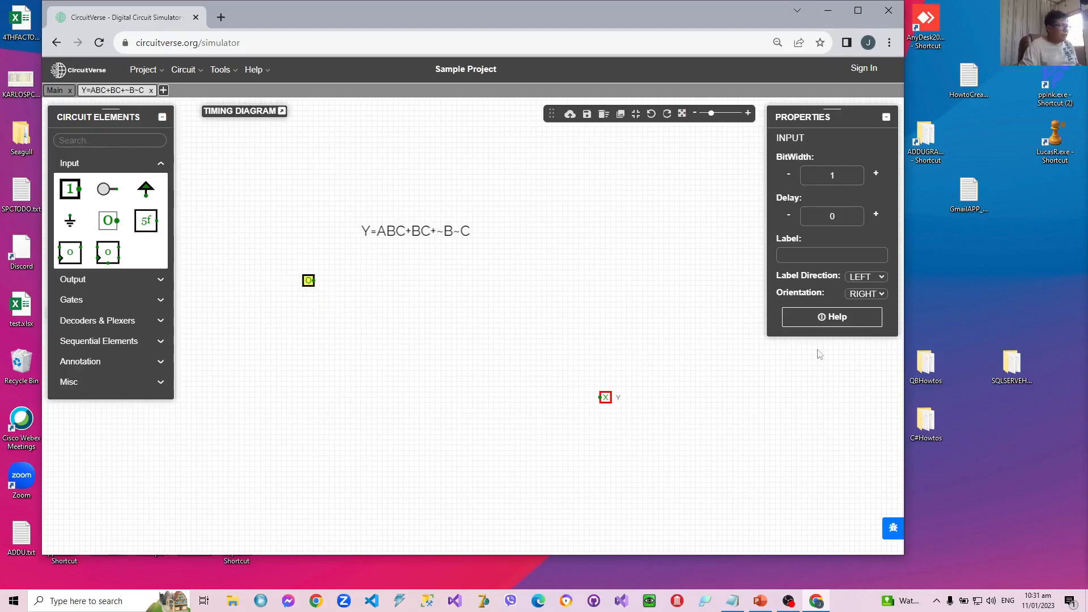
click(885, 300)
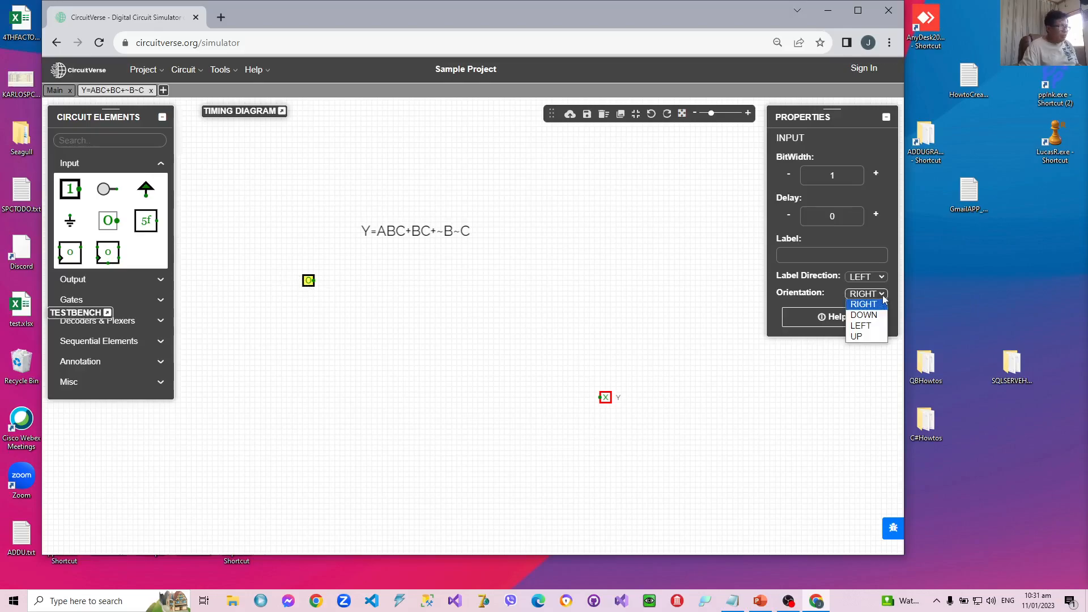
click(873, 324)
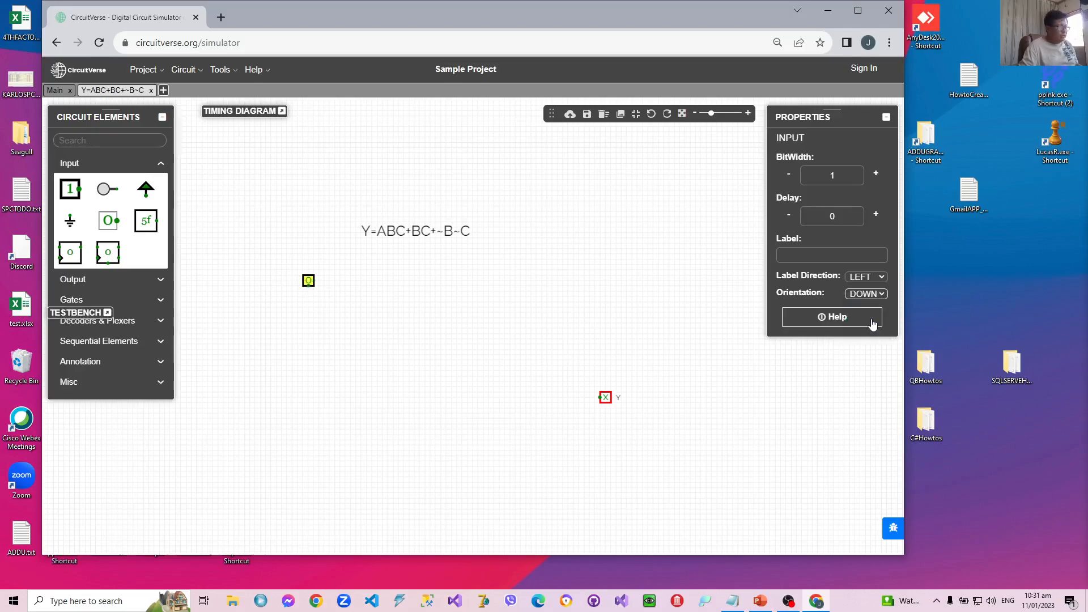
- Set the new input's label direction to UP and label it A, leaving its value at 0
click(880, 278)
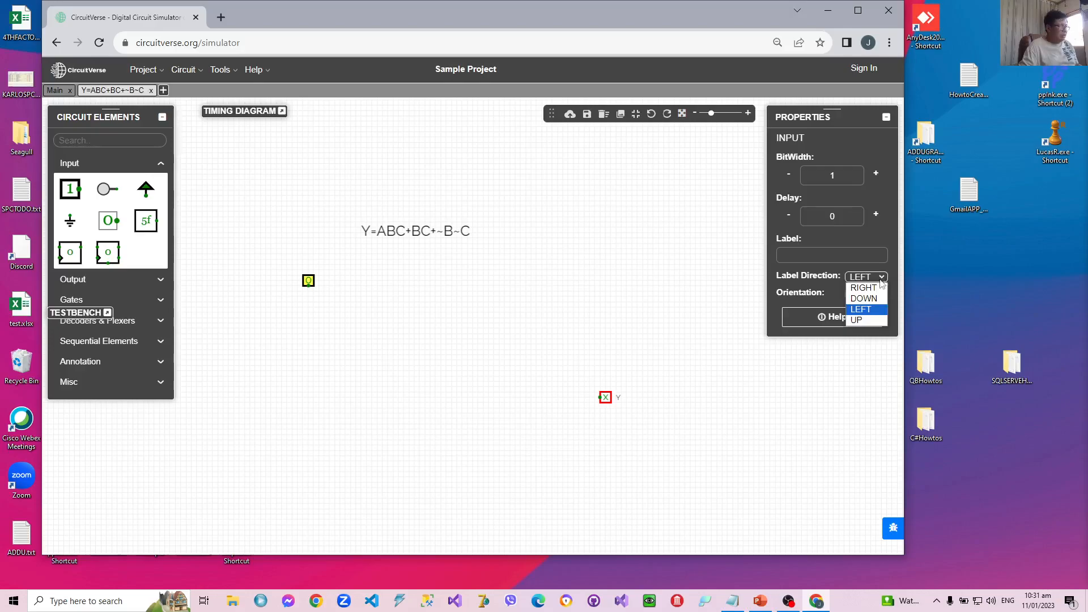
click(864, 321)
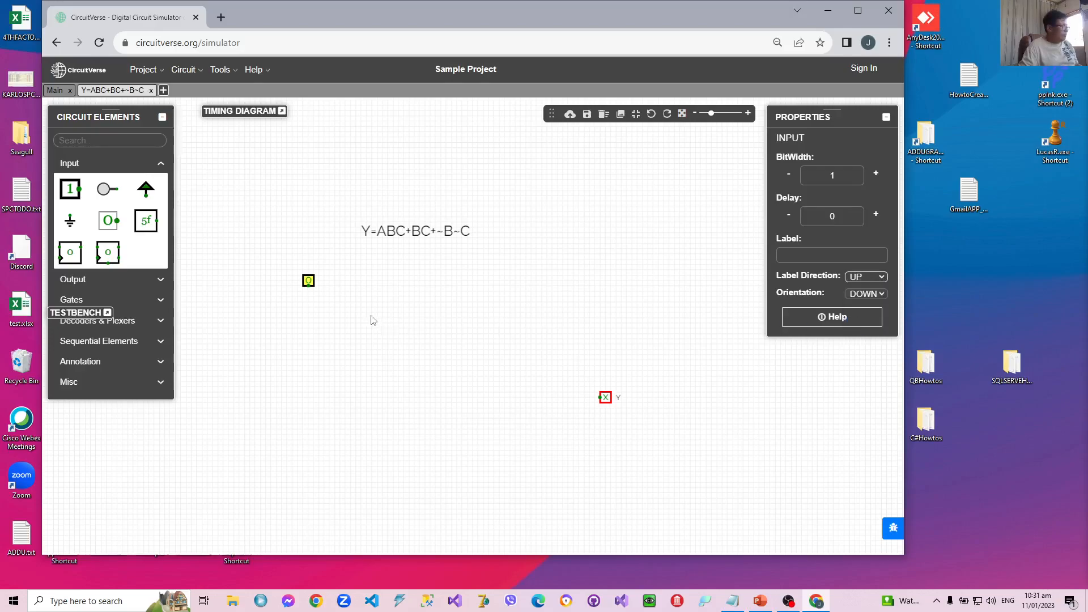
click(812, 258)
text(A)
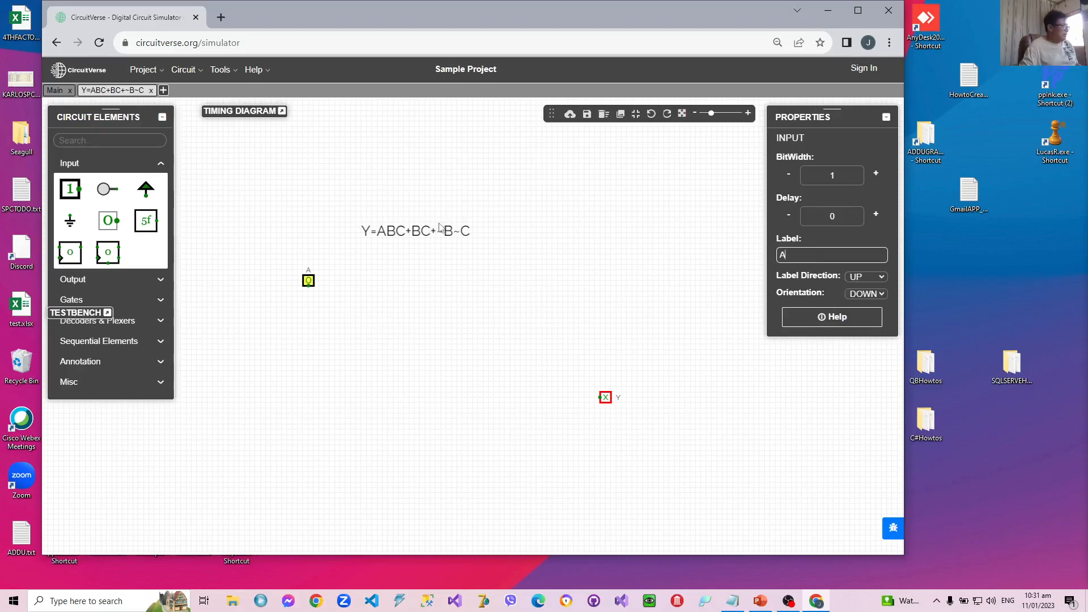
click(308, 281)
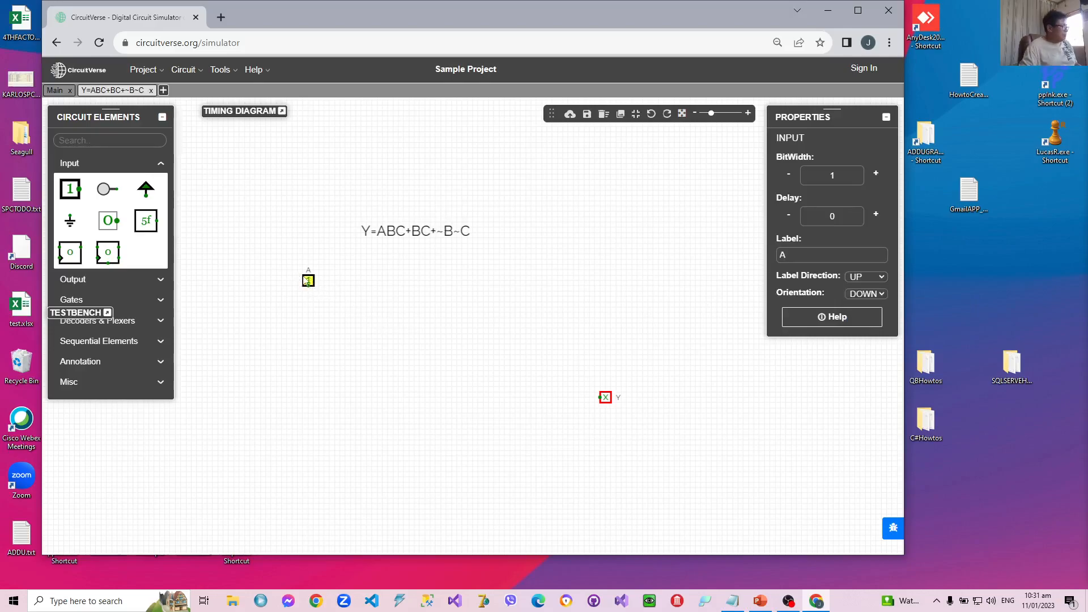
click(278, 267)
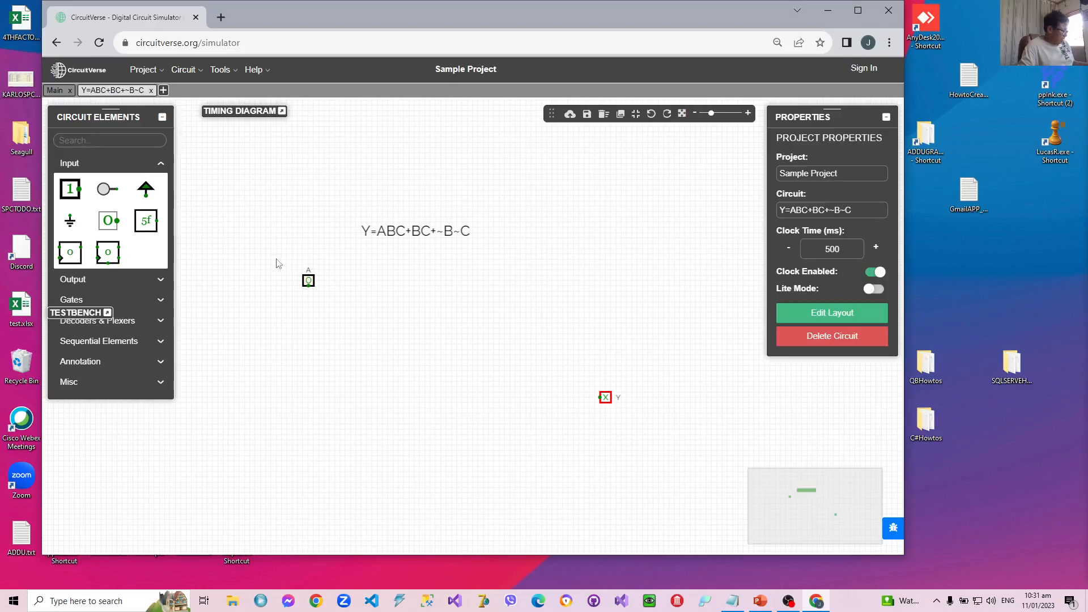
- Duplicate input A, place the copy to its right on the same row, and label it B
drag(287, 264, 336, 301)
key(ctrl+c)
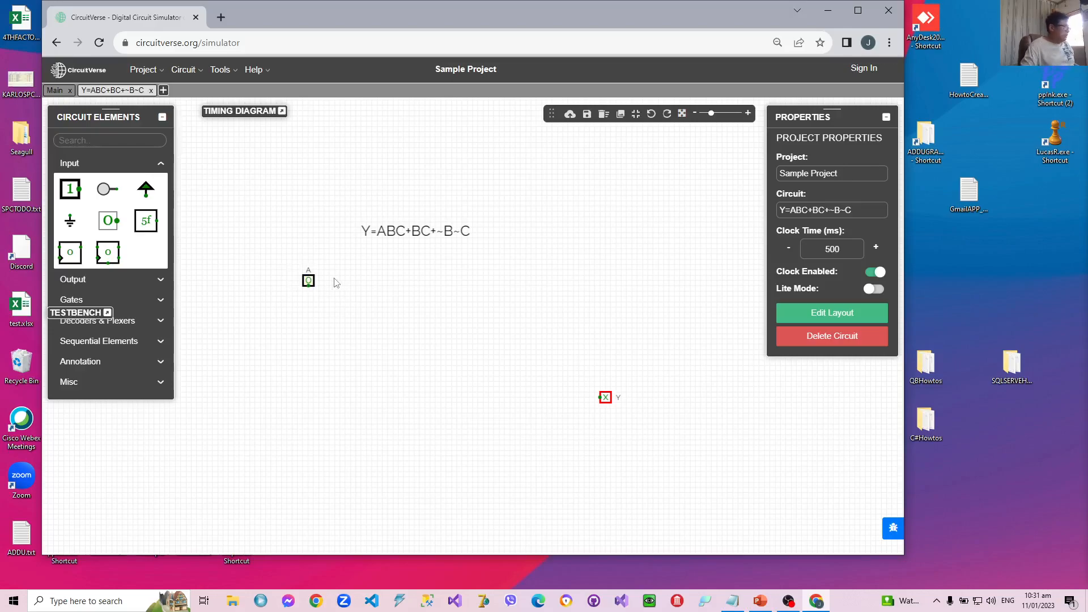
key(ctrl+v)
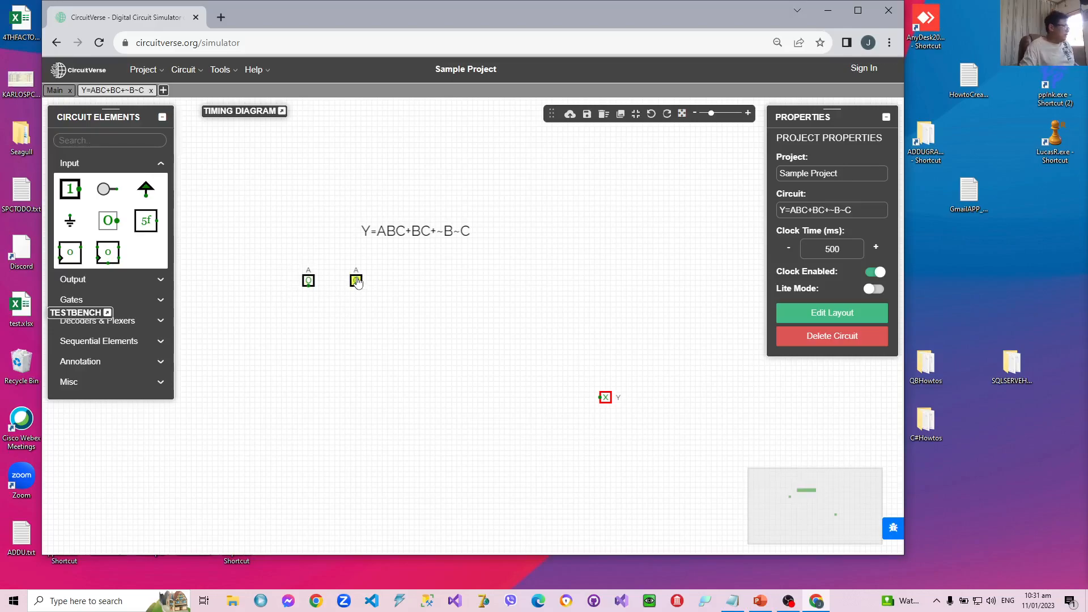
click(357, 284)
drag(358, 284, 351, 279)
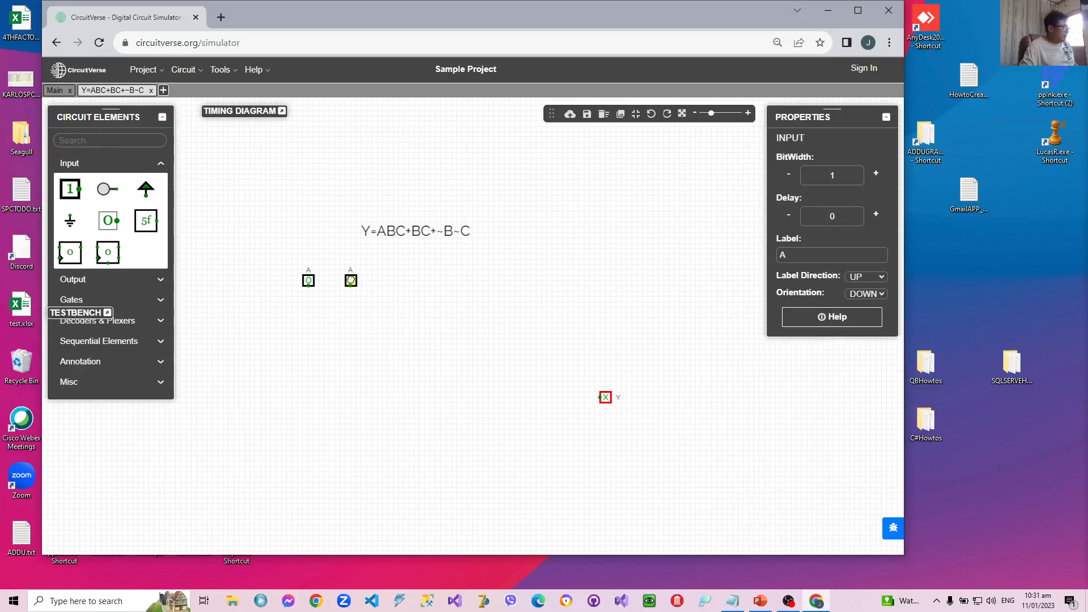
click(793, 256)
key(BackSpace)
text(B)
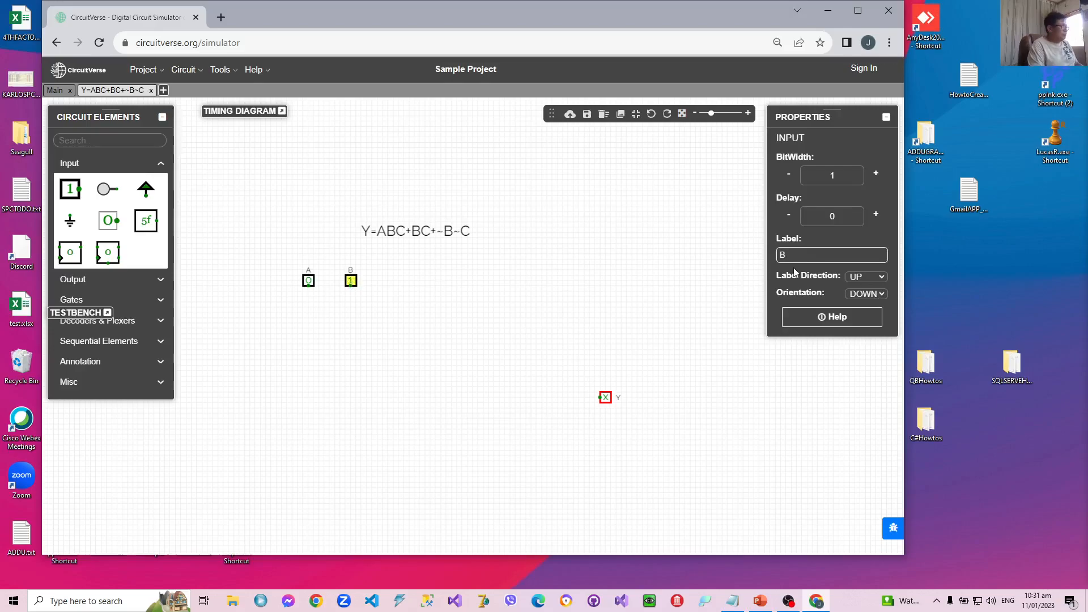
- Paste another copy of the input to the right of B on the same row and label it C
click(668, 301)
key(ctrl+v)
drag(668, 297, 399, 281)
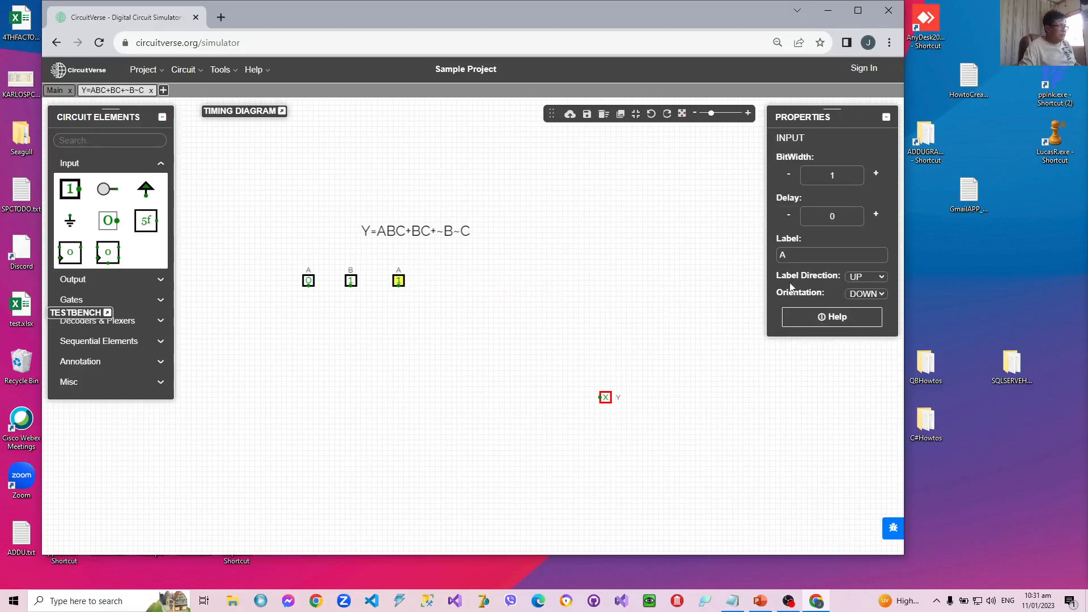
click(808, 254)
key(BackSpace)
text(C)
click(732, 266)
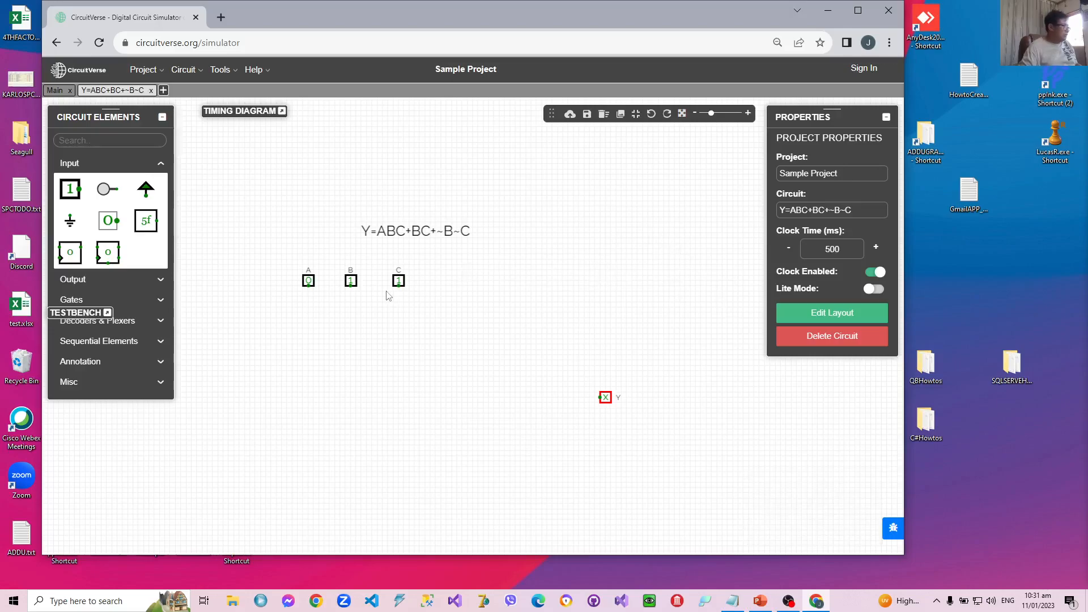
- Switch inputs B and C to 0 and draw a long vertical wire down from each of inputs A, B and C
click(351, 281)
click(399, 281)
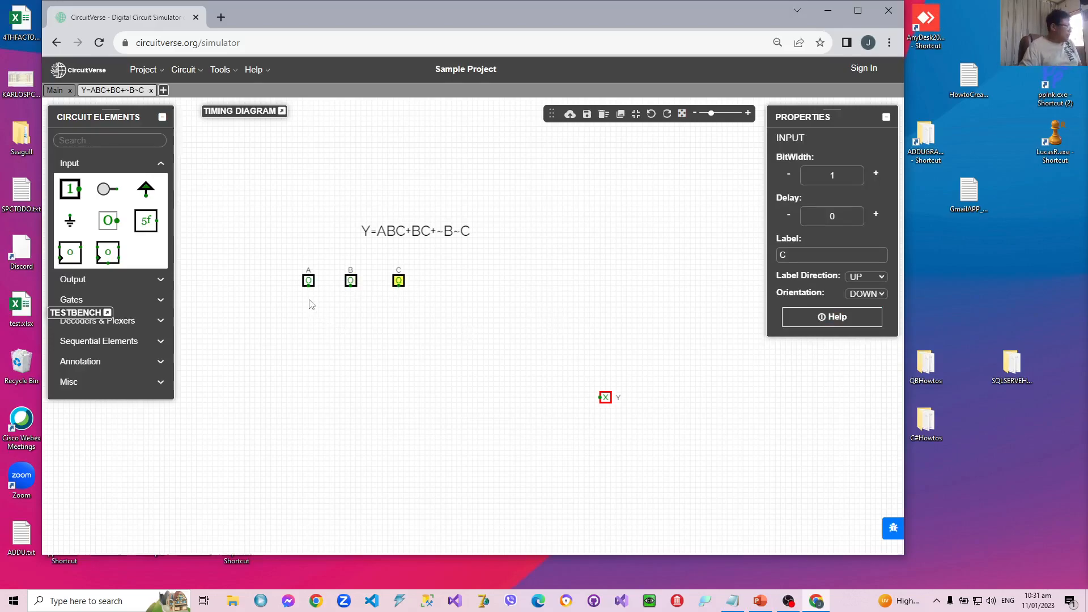
drag(308, 286, 307, 524)
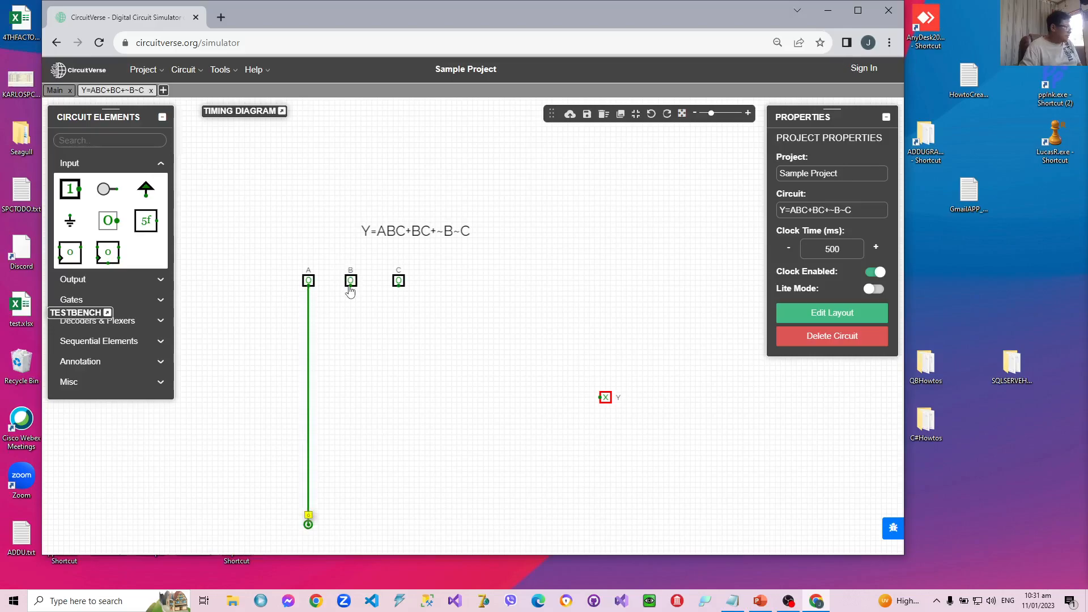
drag(351, 288, 351, 525)
drag(398, 282, 404, 524)
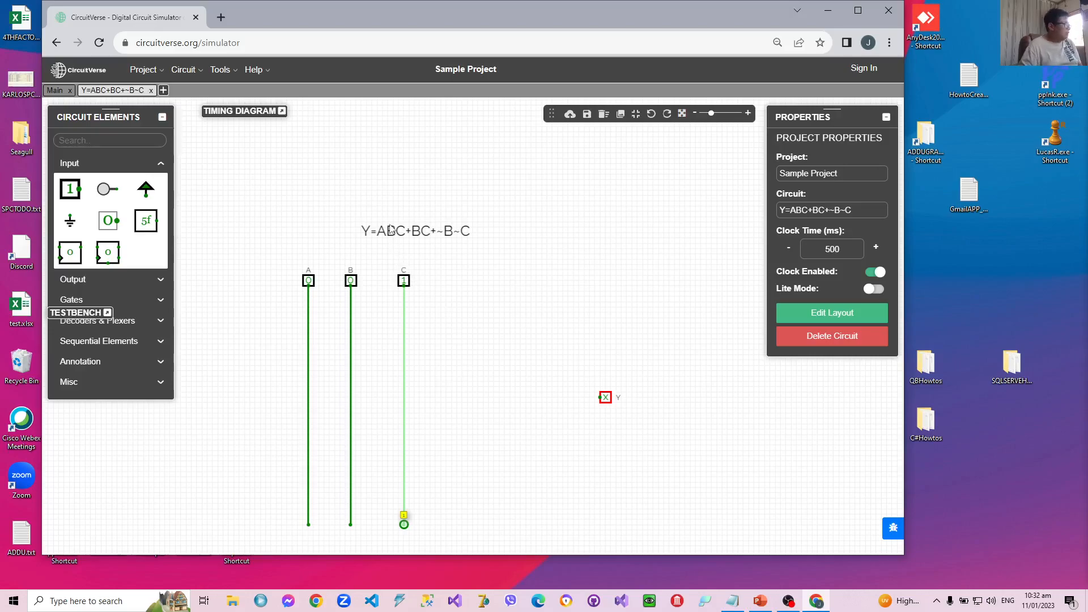
- Place an AND gate to the right of the C wire, a little below the row of inputs
scroll(479, 258, down, 3)
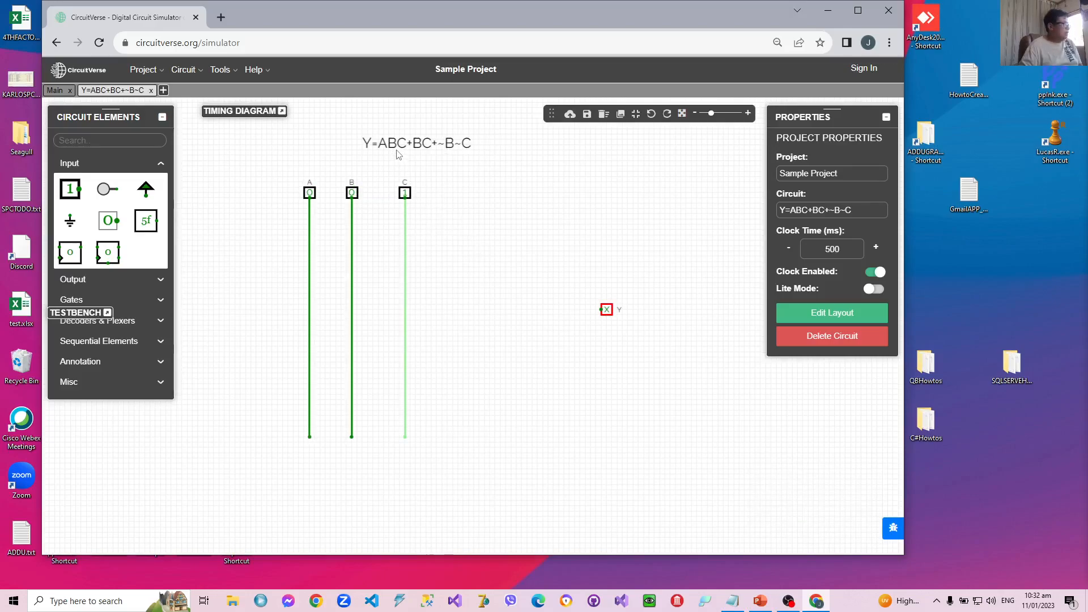
click(70, 301)
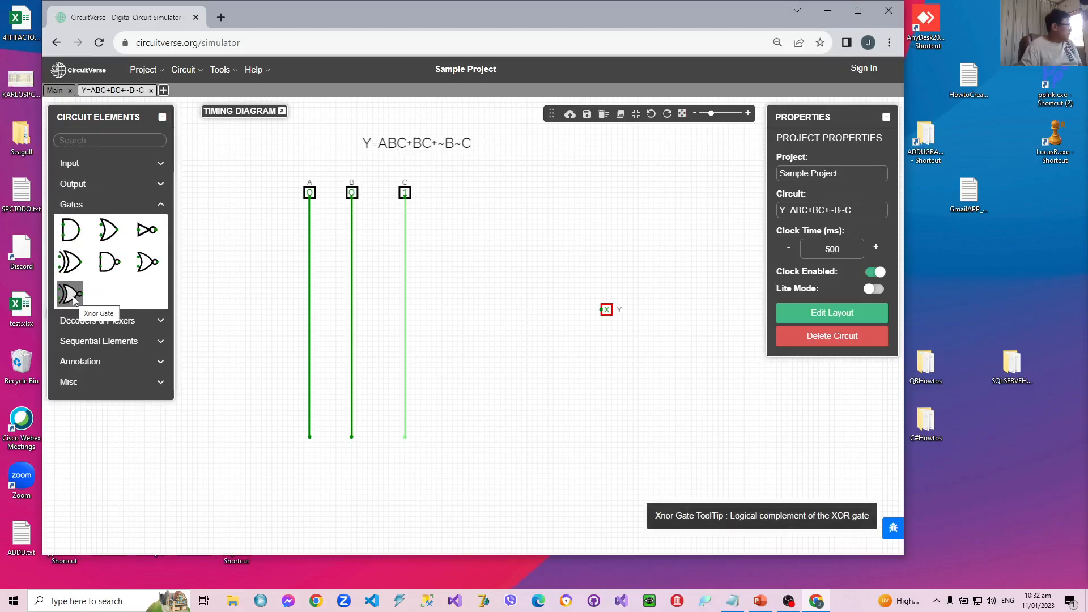
drag(72, 232, 485, 248)
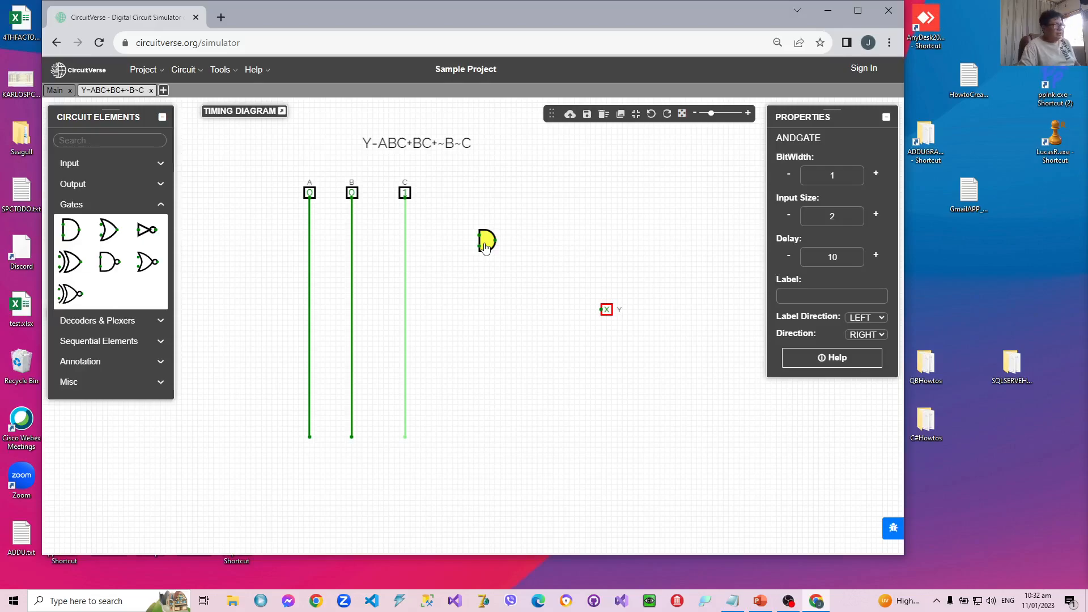
- Label the AND gate ABC and try label direction RIGHT before setting it to UP
click(807, 294)
text(ABC)
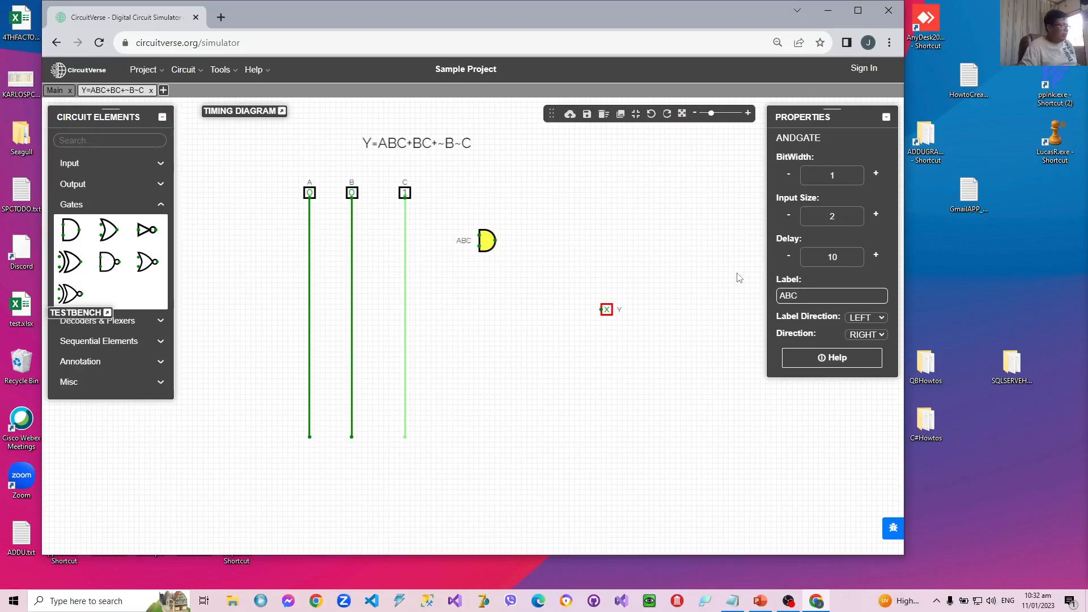
click(882, 319)
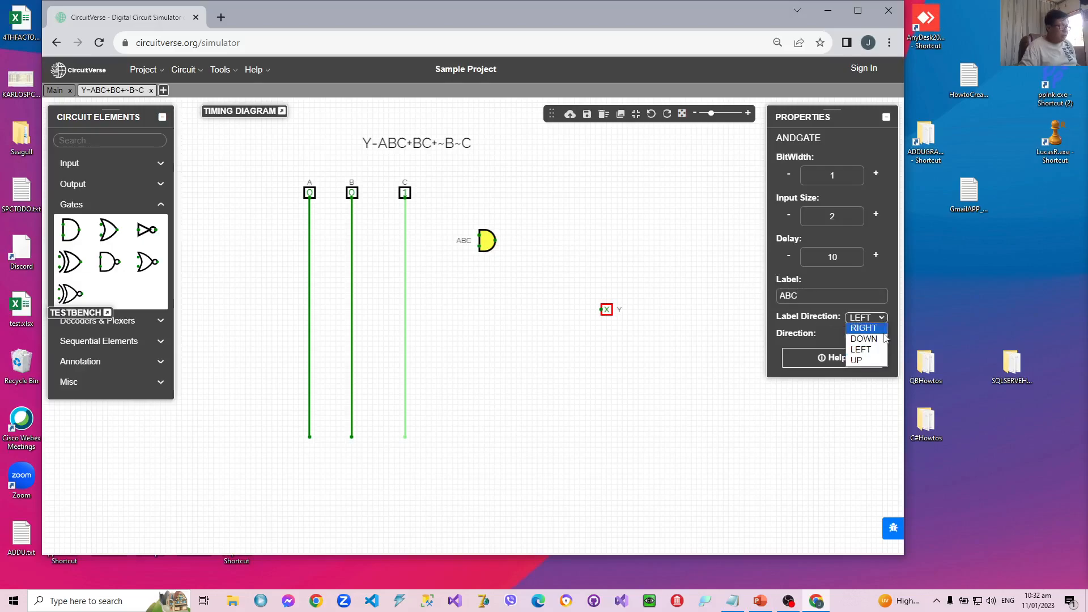
click(877, 330)
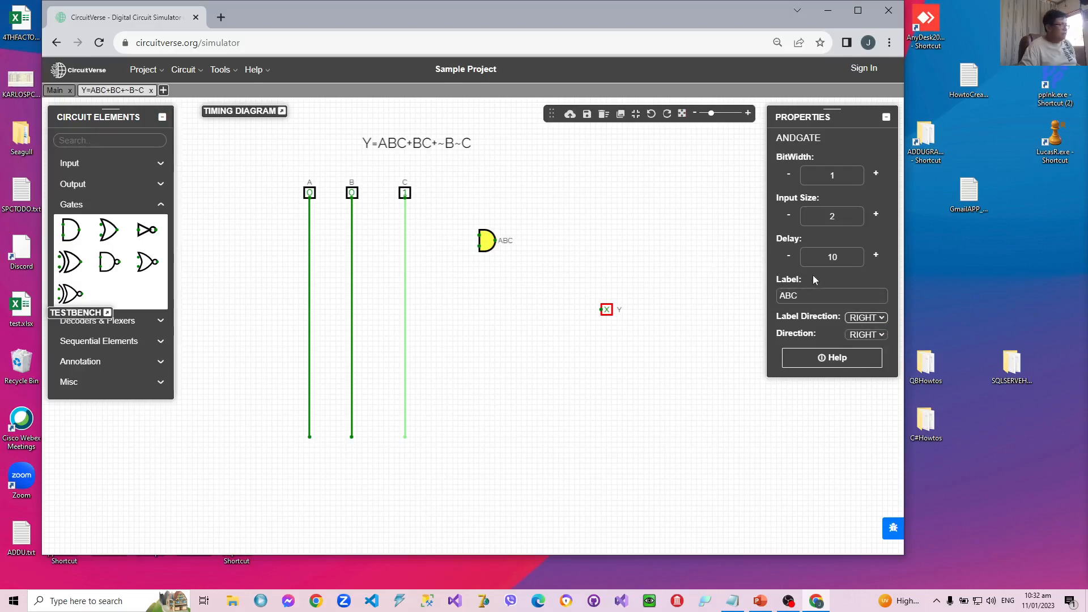
click(882, 318)
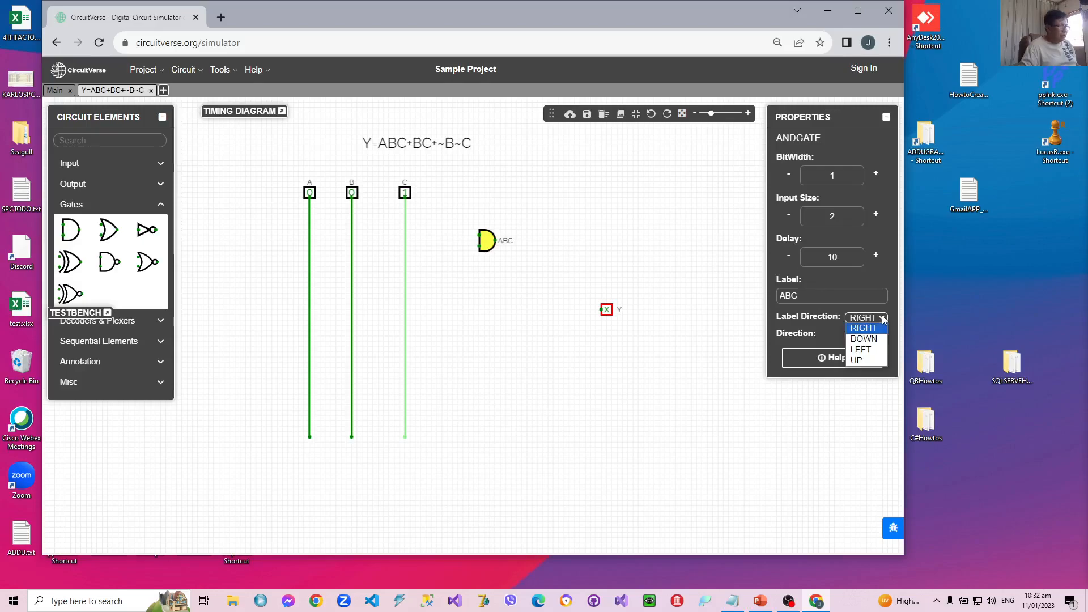
click(861, 360)
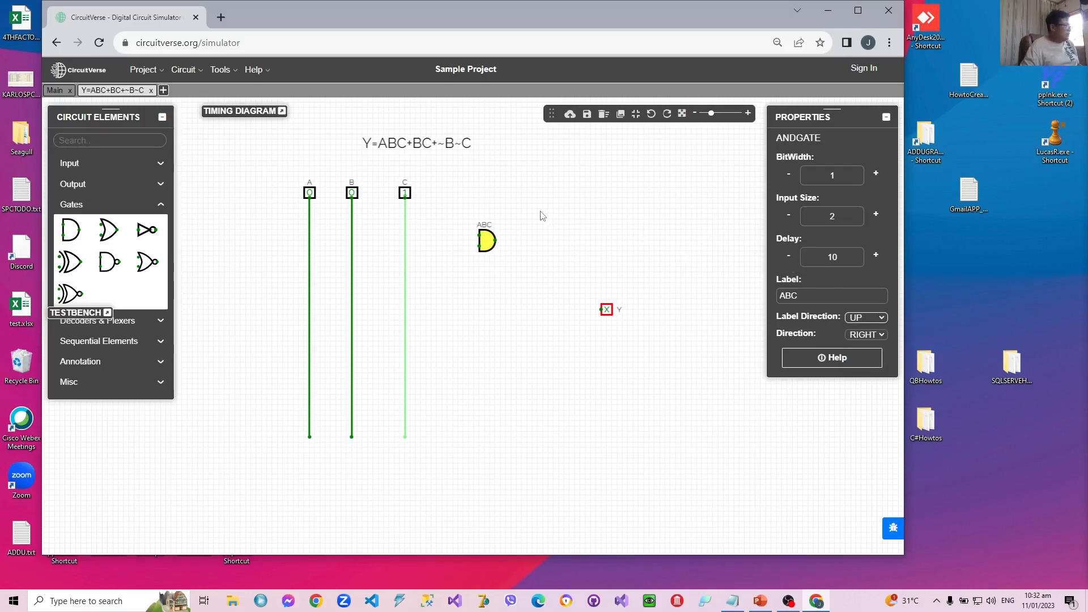
- Switch input C to 0 and set the AND gate's input size to 3
click(405, 193)
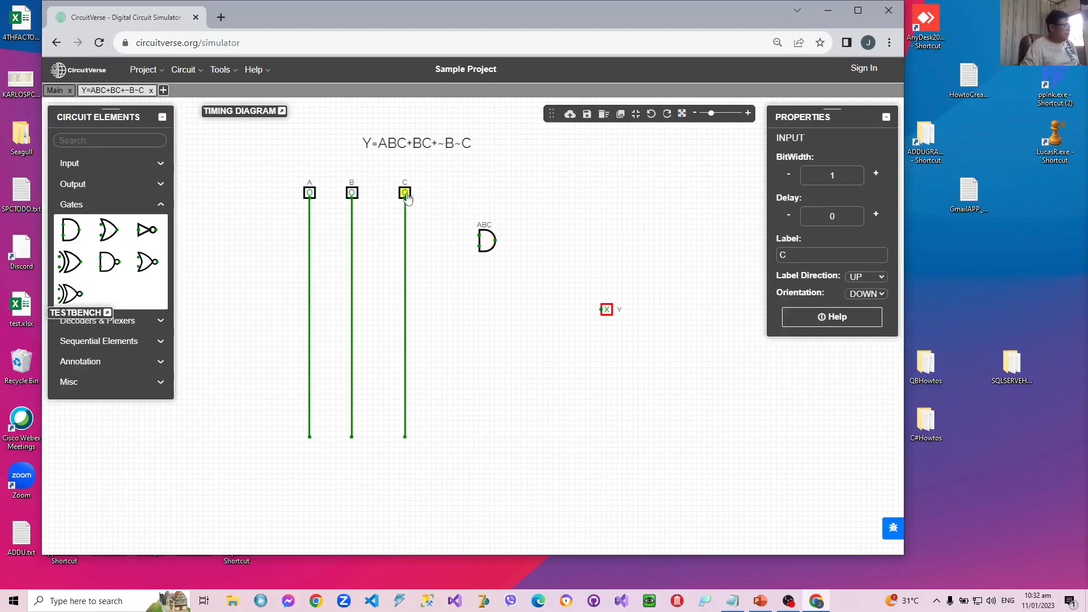
click(488, 250)
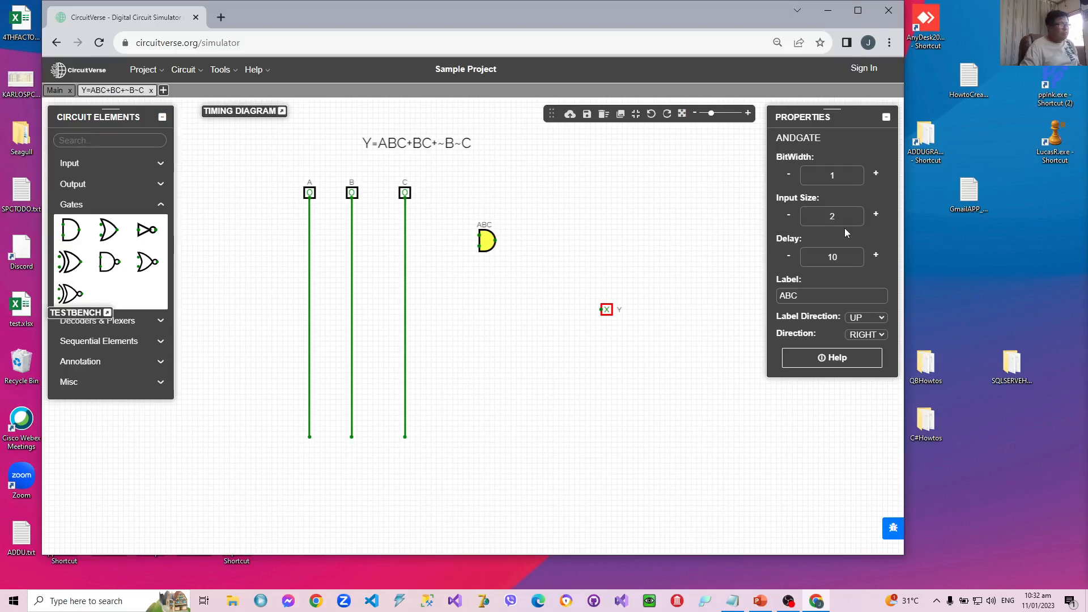
click(877, 217)
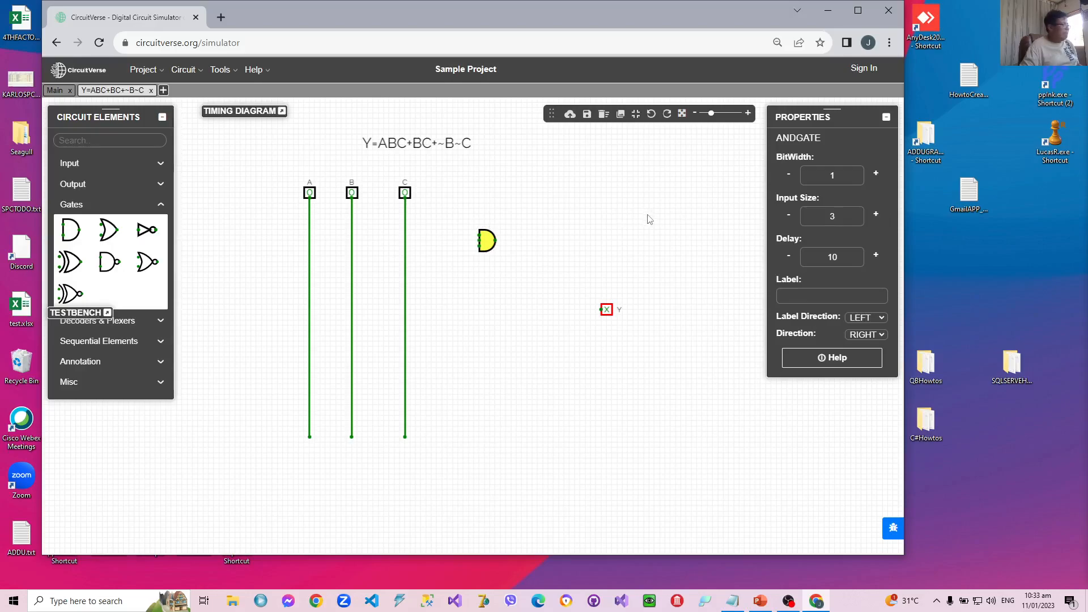
- Wire the AND gate's three inputs to the A, B and C vertical lines, removing the mistaken second connection to B
drag(479, 235, 309, 235)
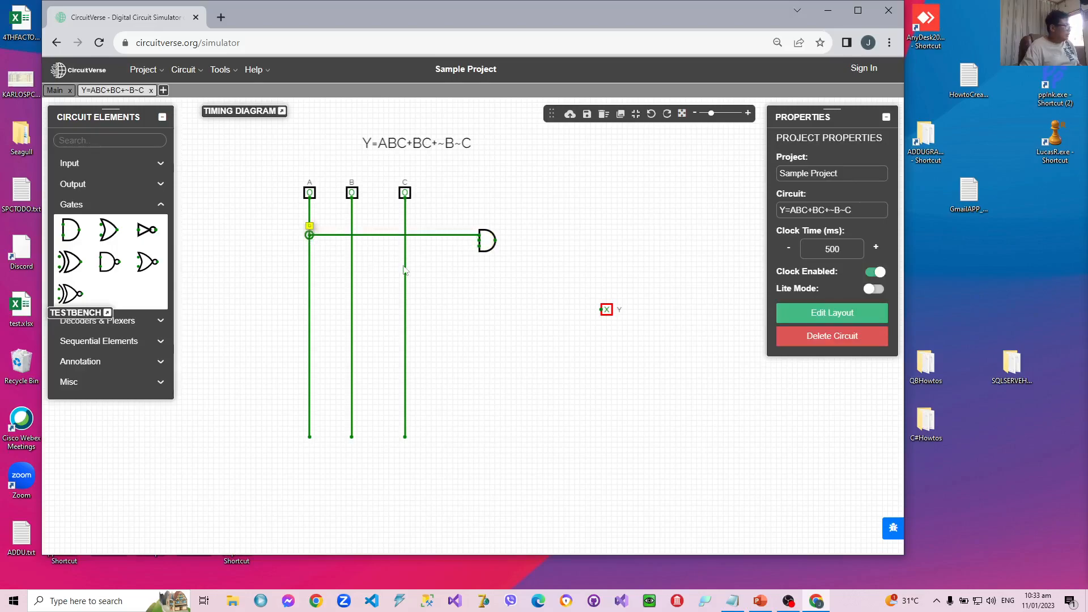
drag(479, 241, 351, 243)
drag(478, 246, 351, 247)
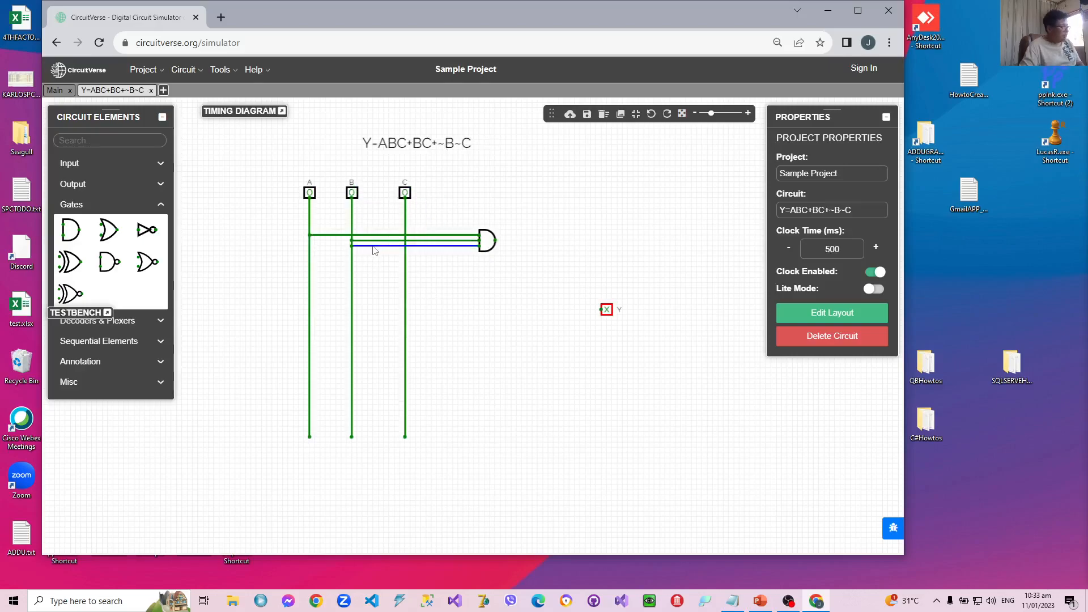
key(Delete)
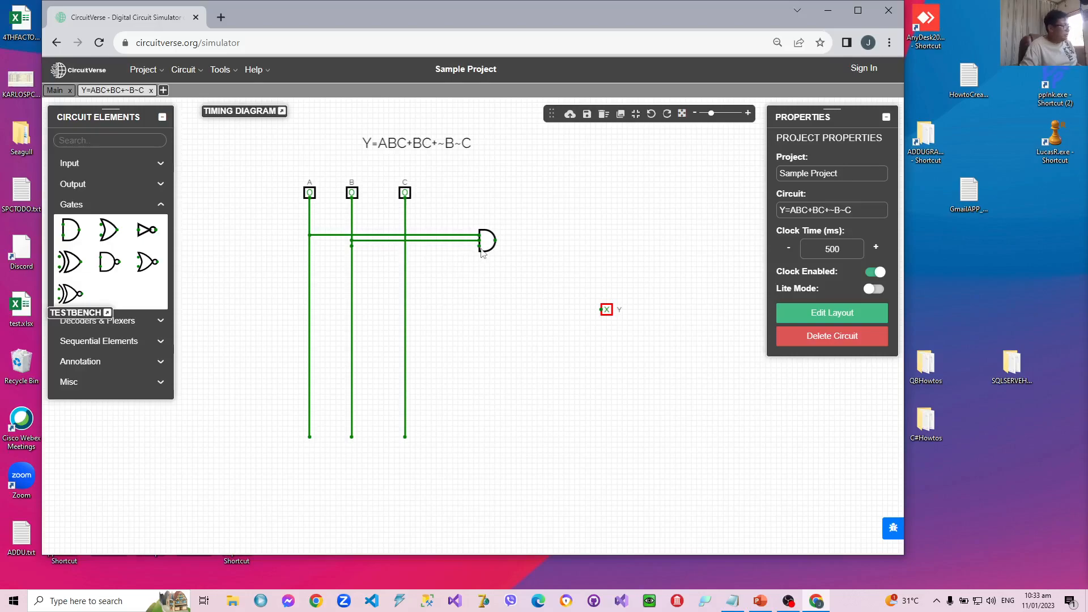
drag(479, 246, 405, 247)
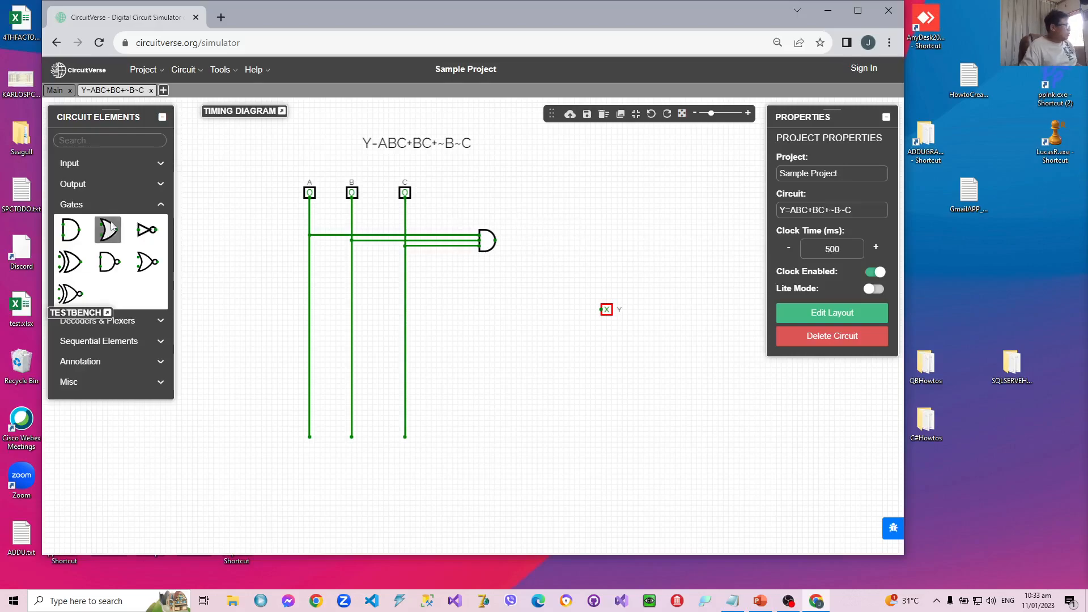
- Place a second AND gate directly below the first, and label the upper three-input gate ABC
click(71, 229)
click(487, 300)
click(483, 241)
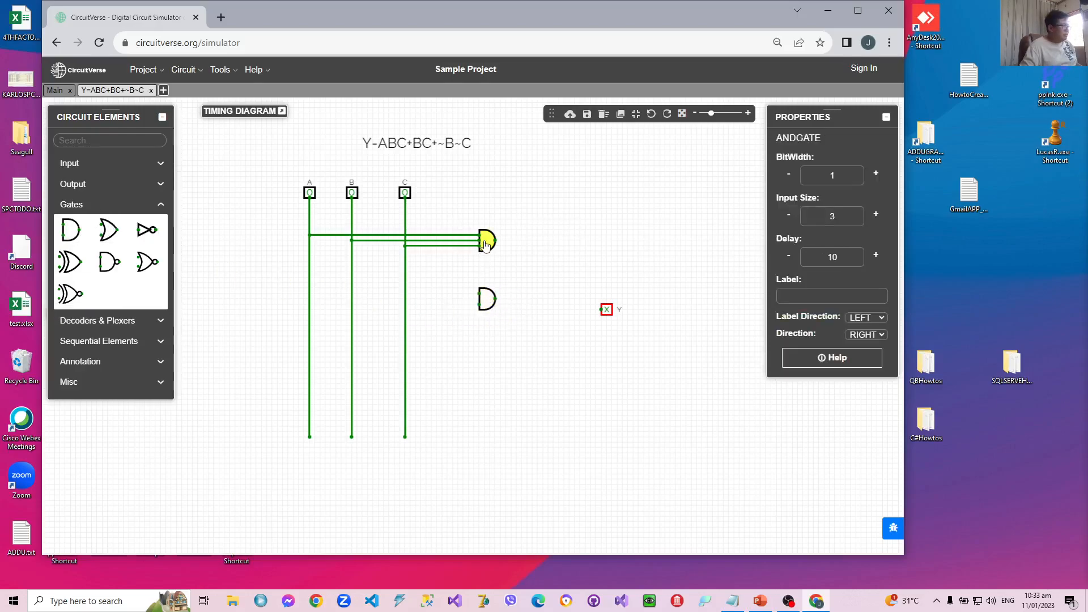
click(793, 295)
text(ABCC)
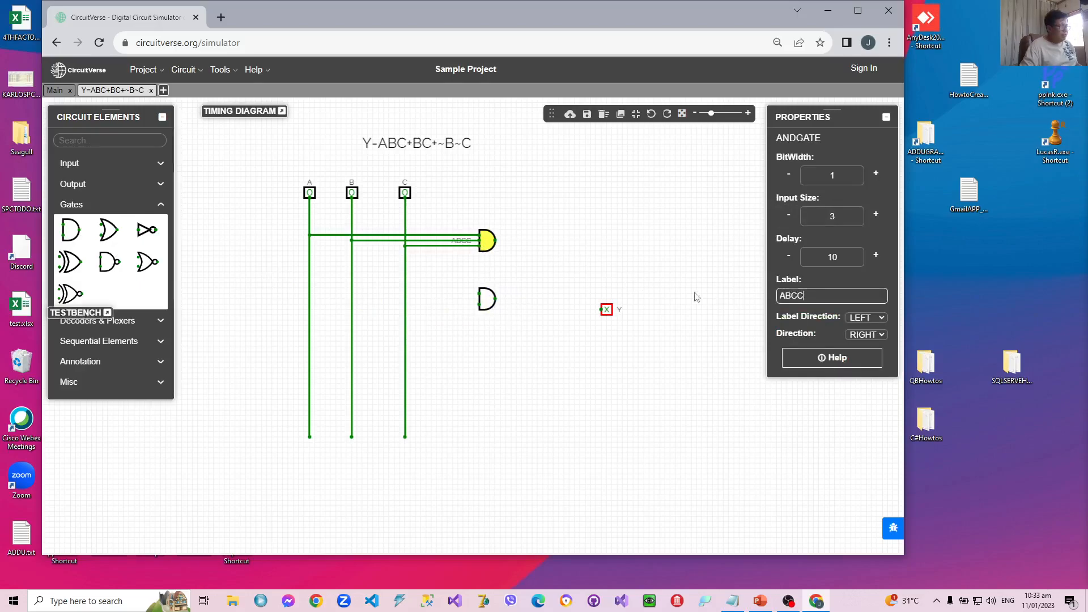
click(693, 296)
click(489, 241)
click(827, 297)
key(BackSpace)
click(666, 248)
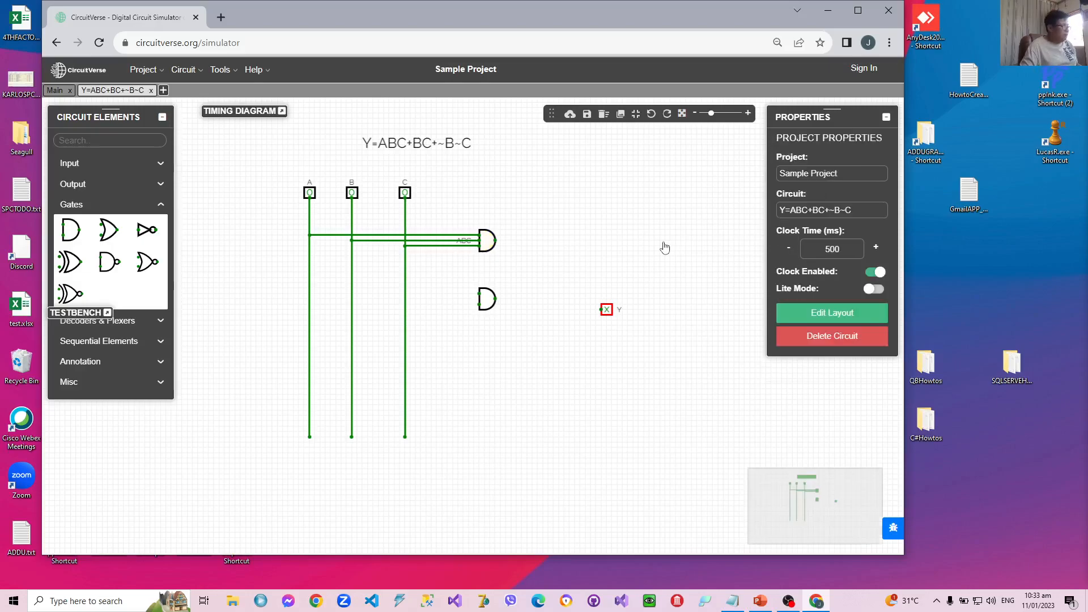
- Set the label direction of the three-input ABC gate to UP
click(491, 251)
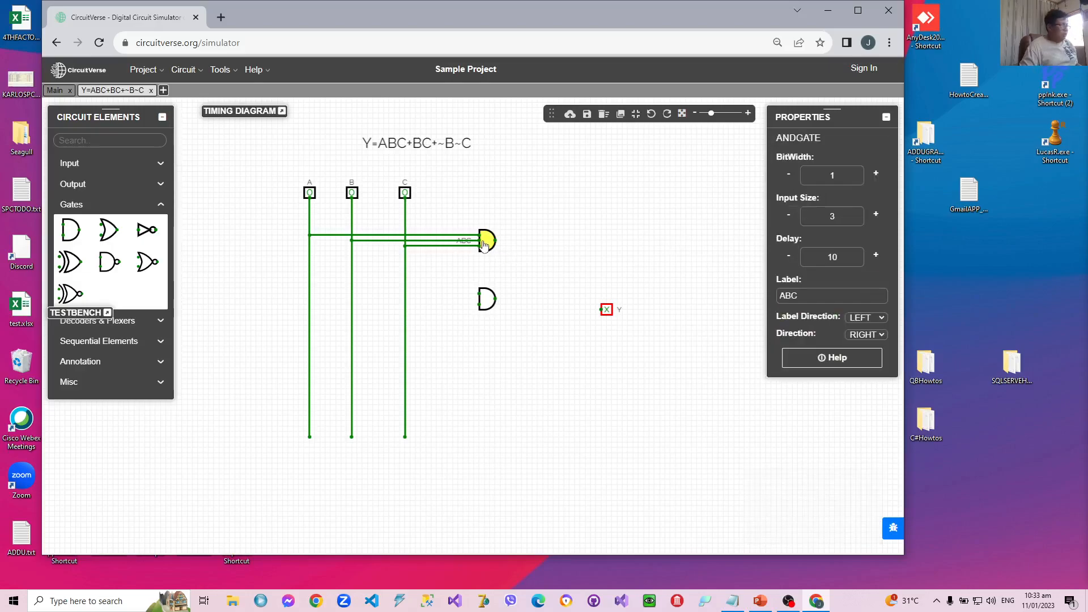
click(883, 319)
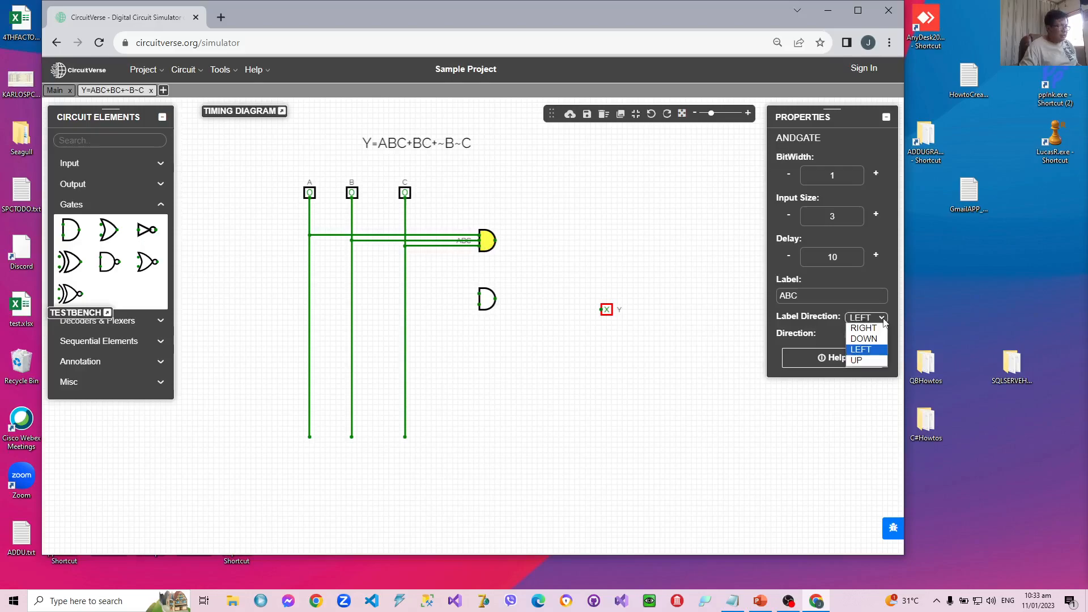
click(871, 361)
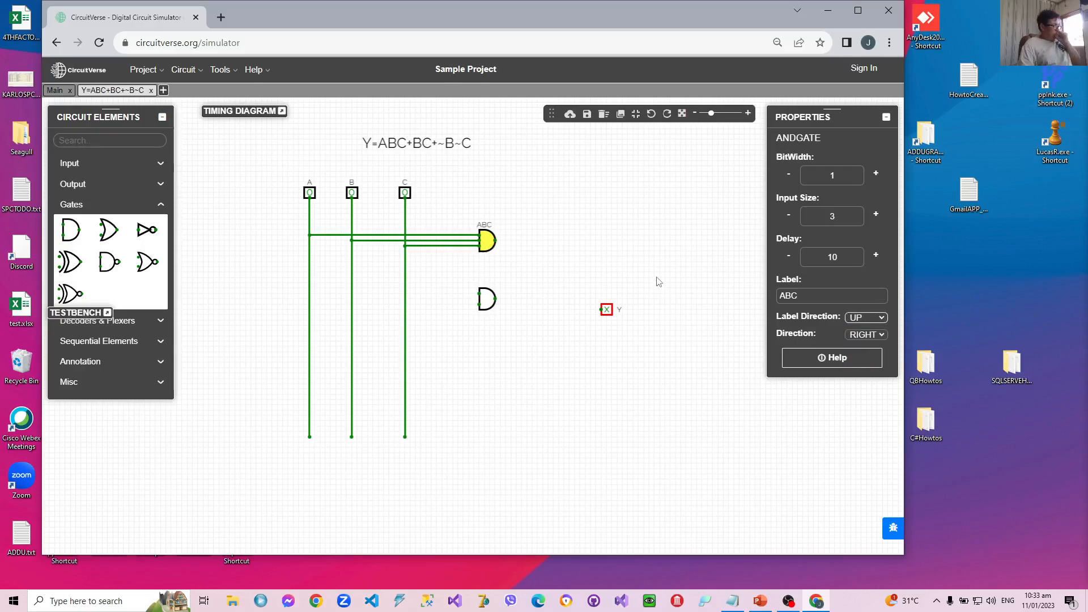
- Label the AND gate below the ABC gate BC with label direction UP, and wire its inputs to the B and C vertical lines
click(486, 300)
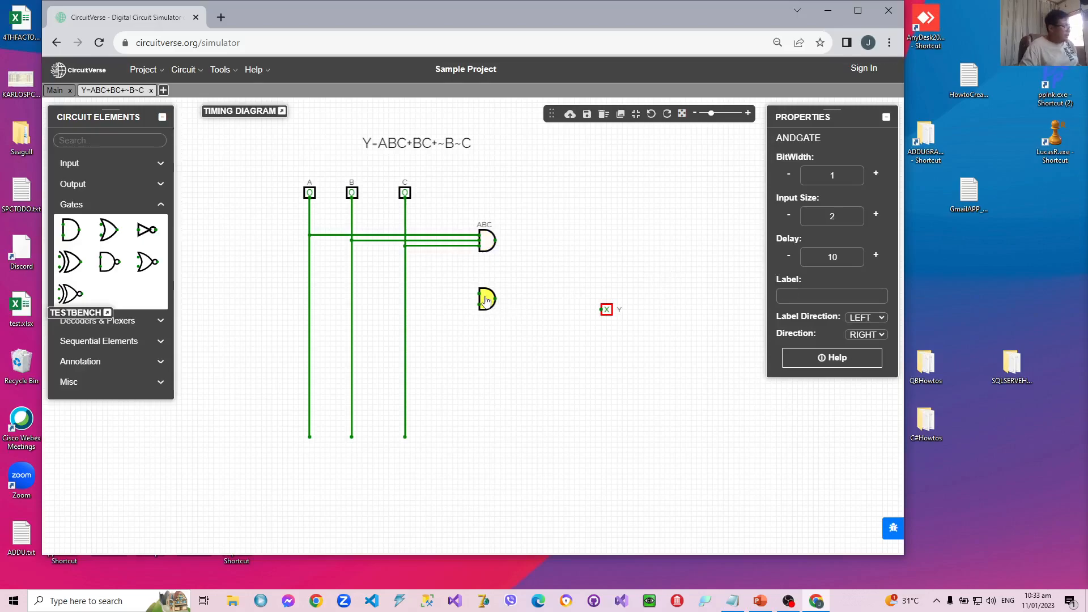
click(793, 296)
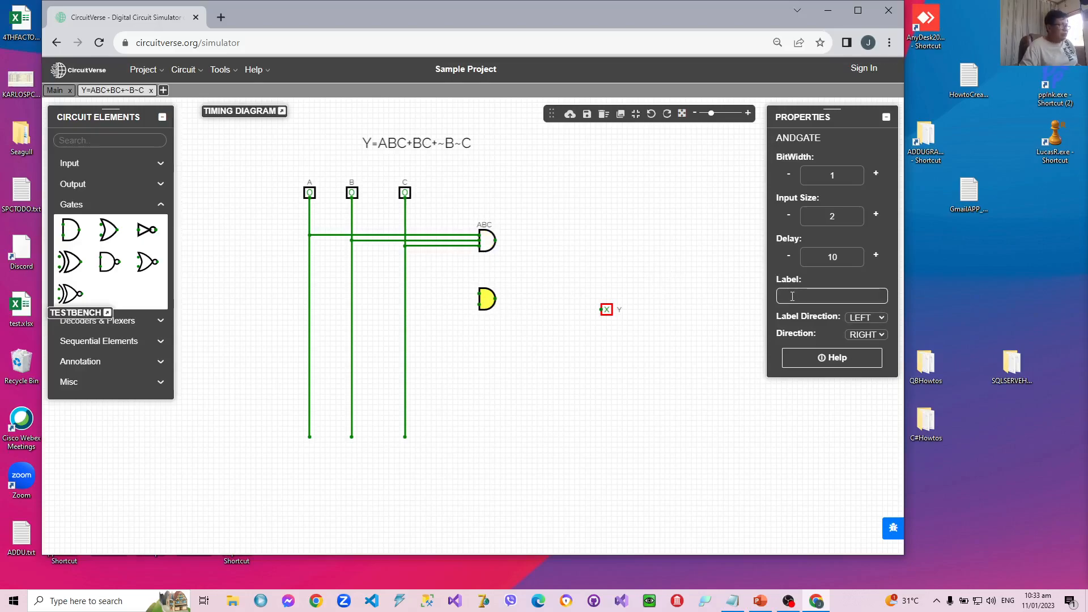
click(674, 255)
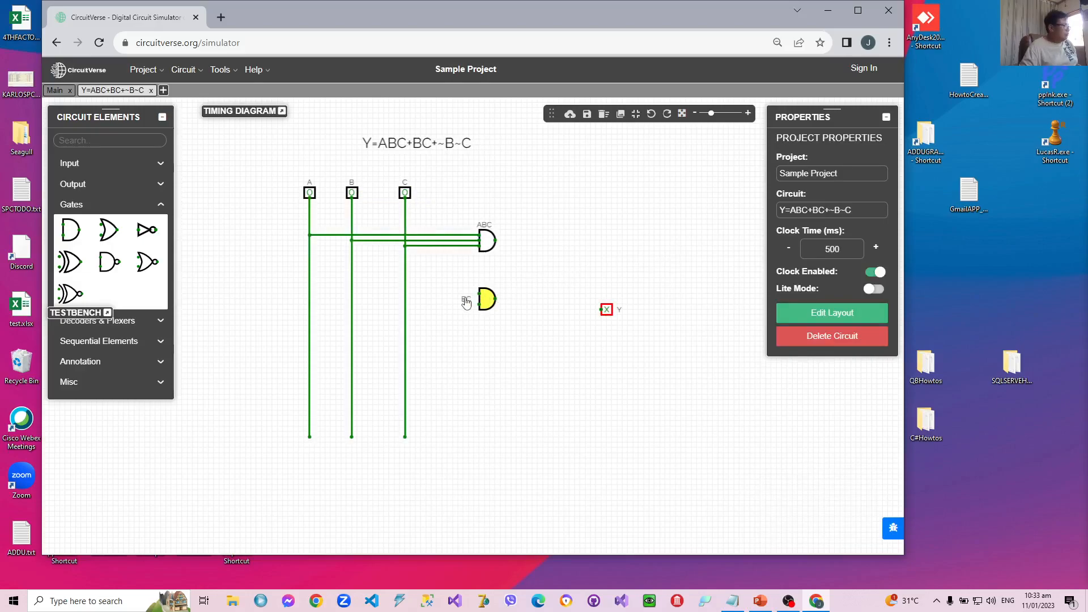
drag(480, 293, 468, 293)
click(487, 301)
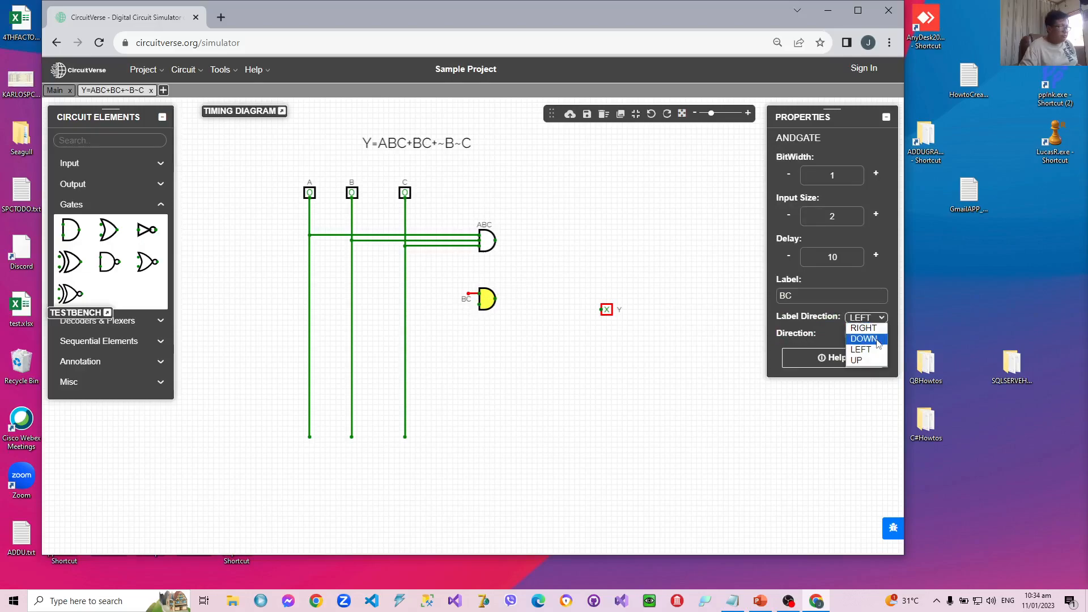
click(858, 360)
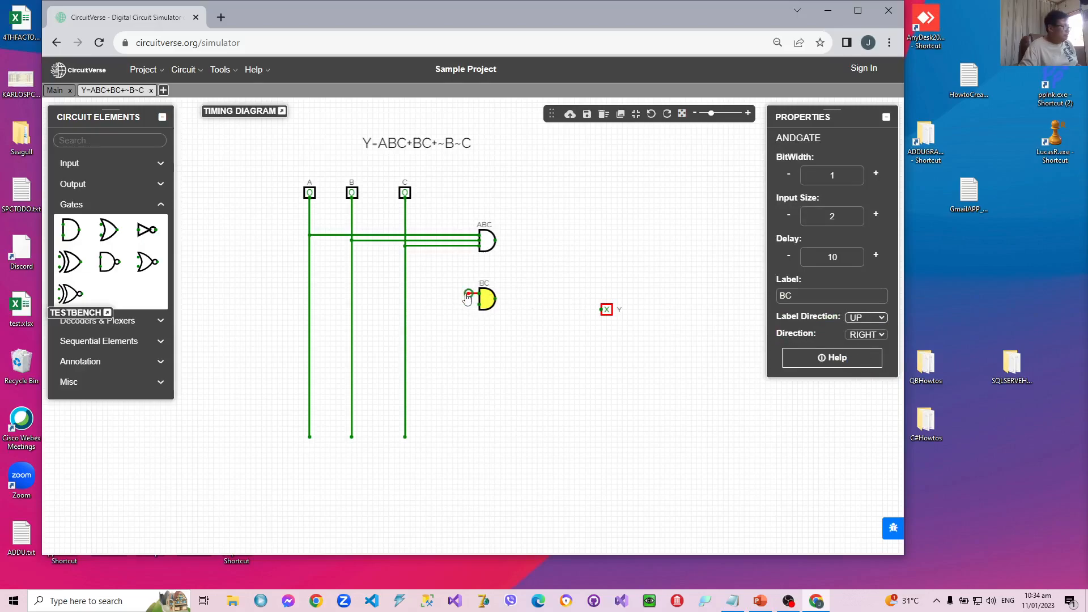
drag(469, 293, 351, 293)
drag(480, 304, 404, 304)
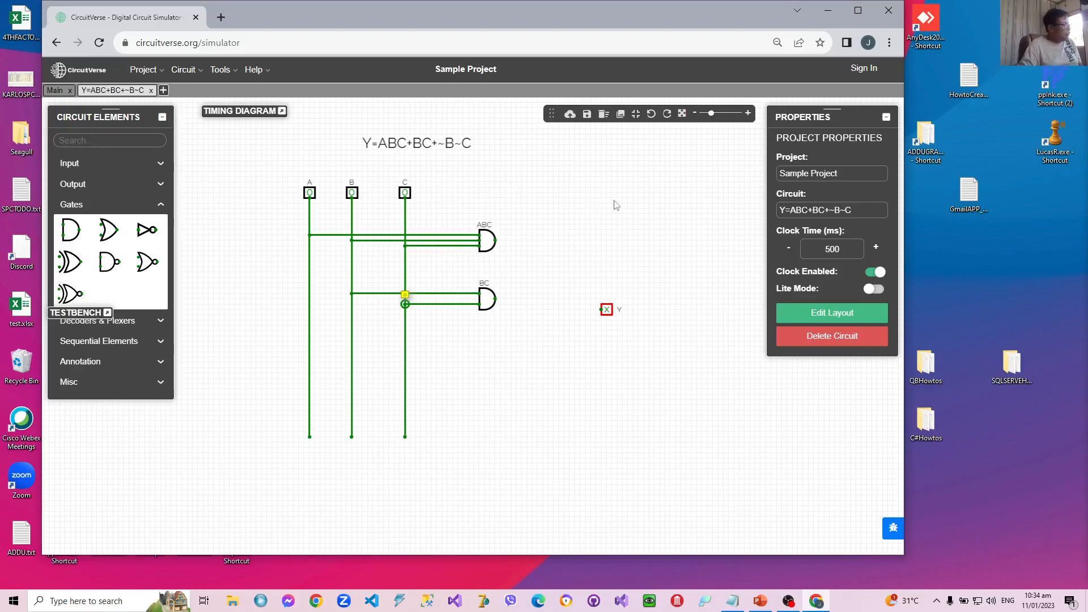
- Place two NOT gates above the ABC gate's input wires, one beside the B line and one beside the C line
click(144, 229)
drag(376, 221, 425, 216)
click(151, 232)
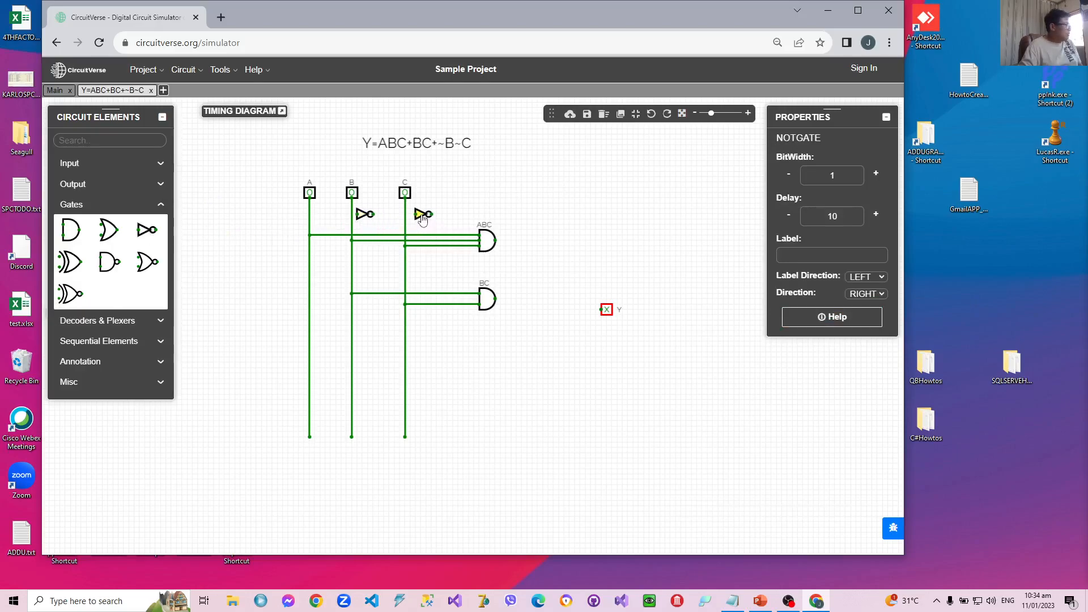
- Connect the NOT gates' inputs to the B and C lines and extend their outputs down as vertical lines level with the others
click(357, 221)
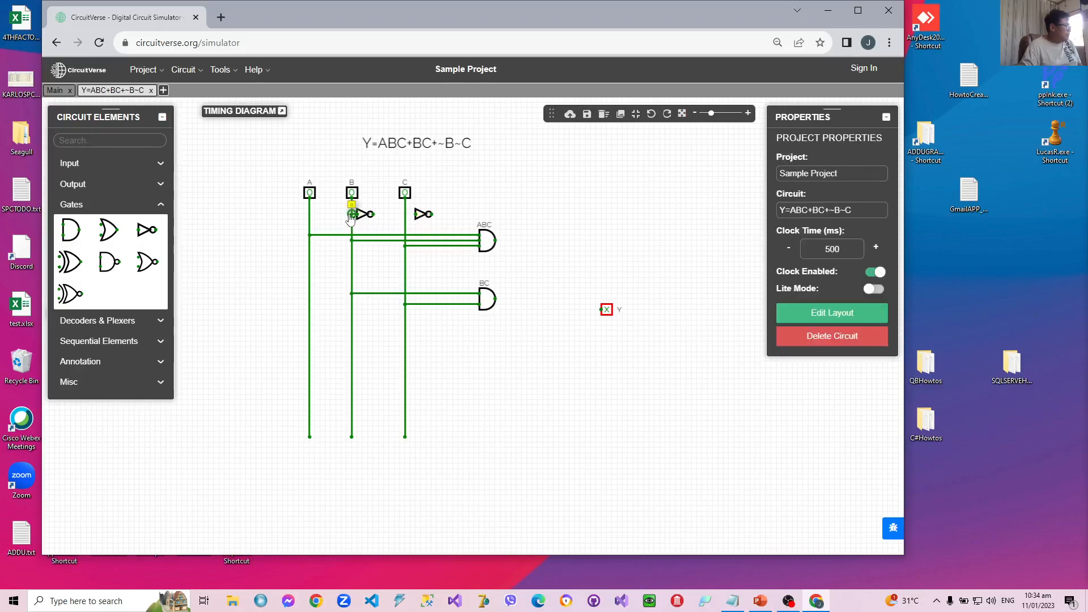
drag(372, 214, 373, 436)
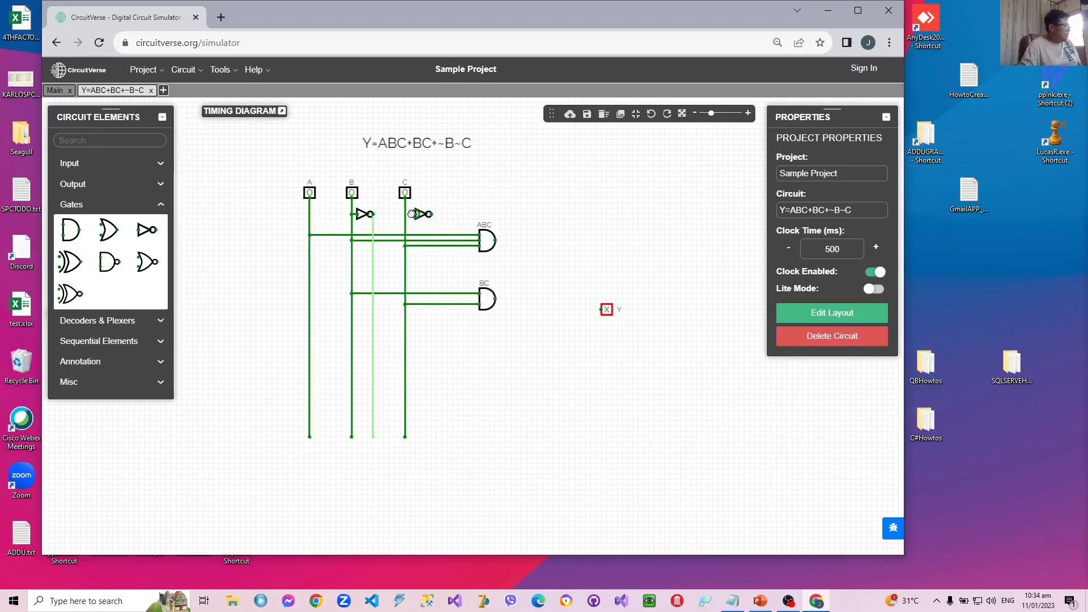
drag(406, 215, 431, 436)
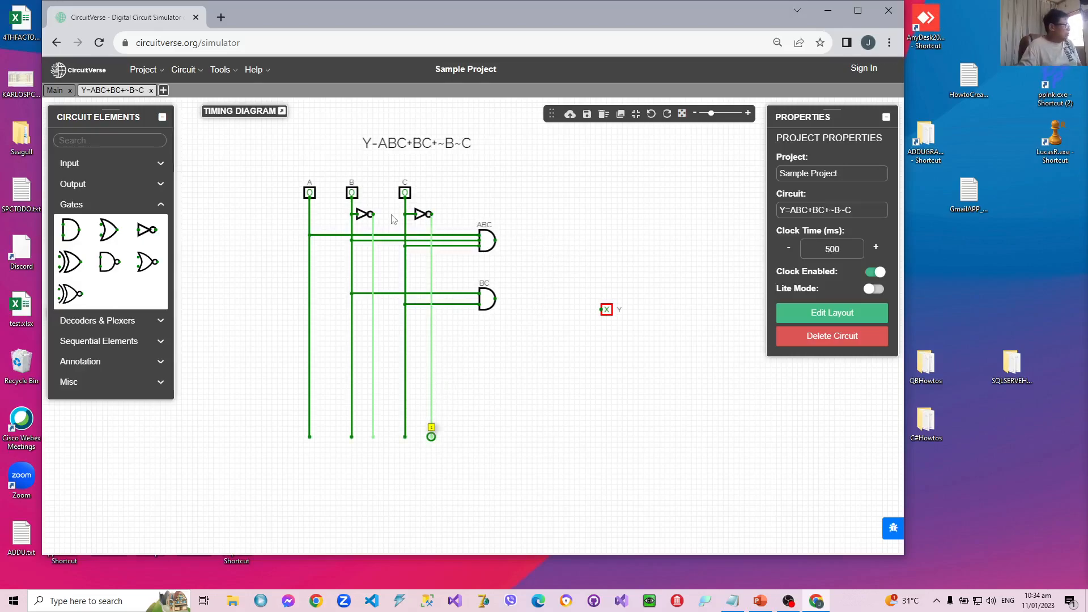
- Place a third AND gate directly below the BC gate and label it ~B~C
click(71, 229)
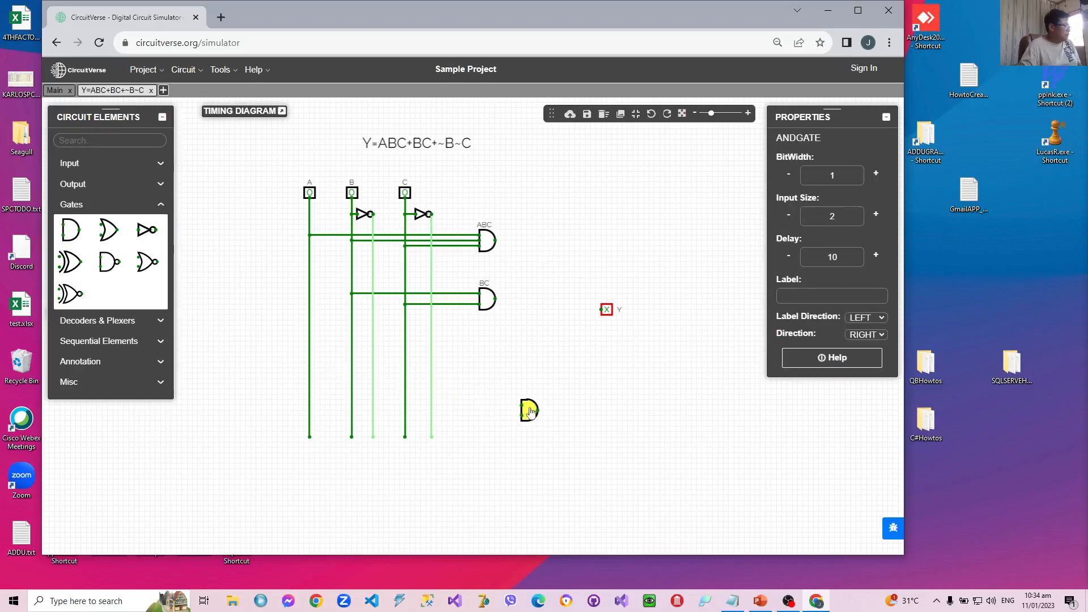
click(484, 367)
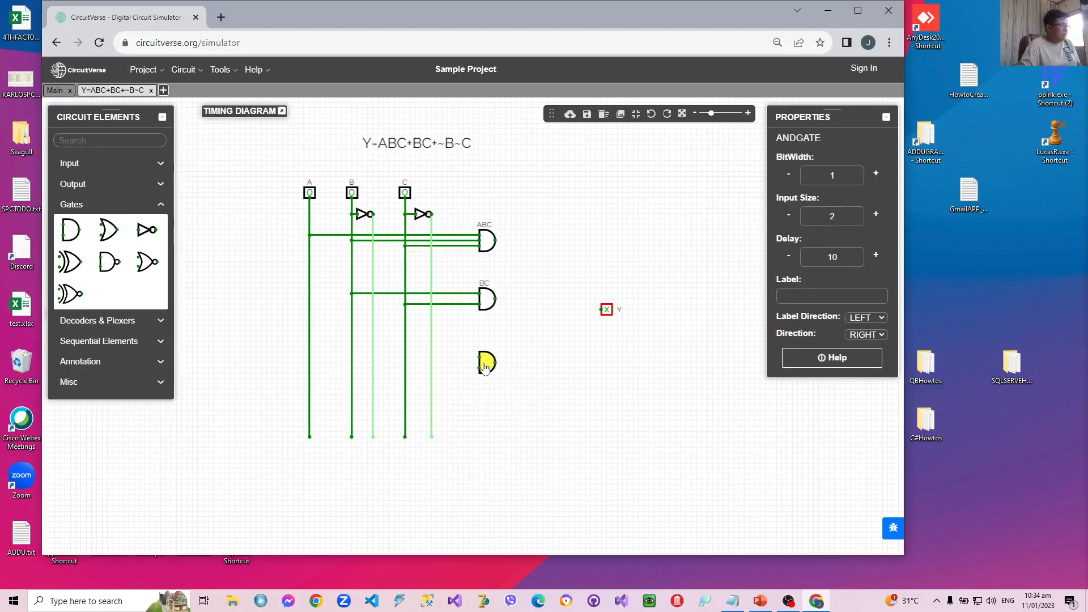
click(795, 295)
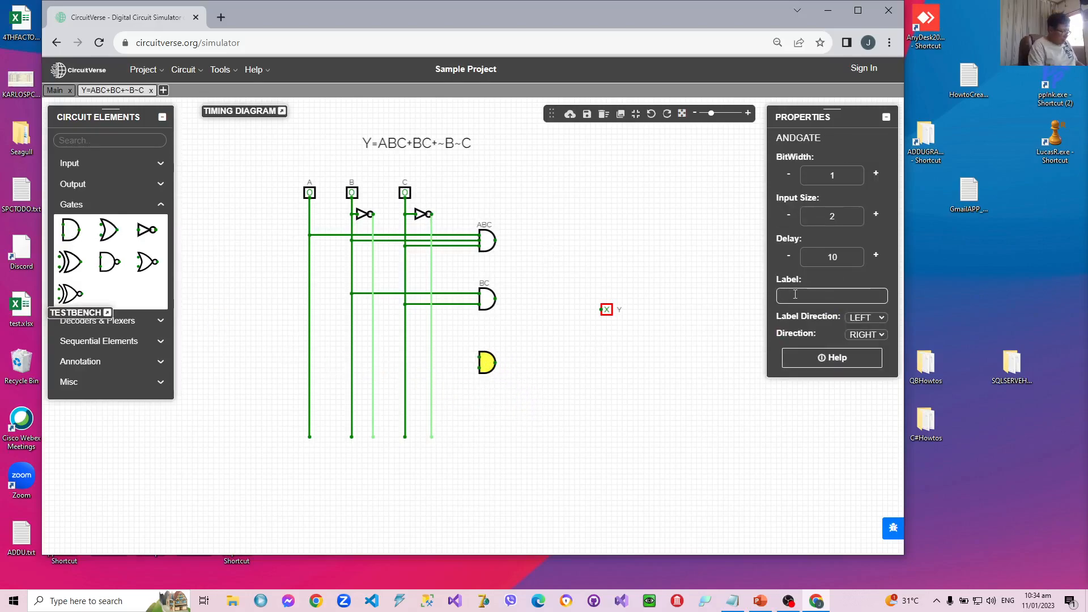
text(~B~C)
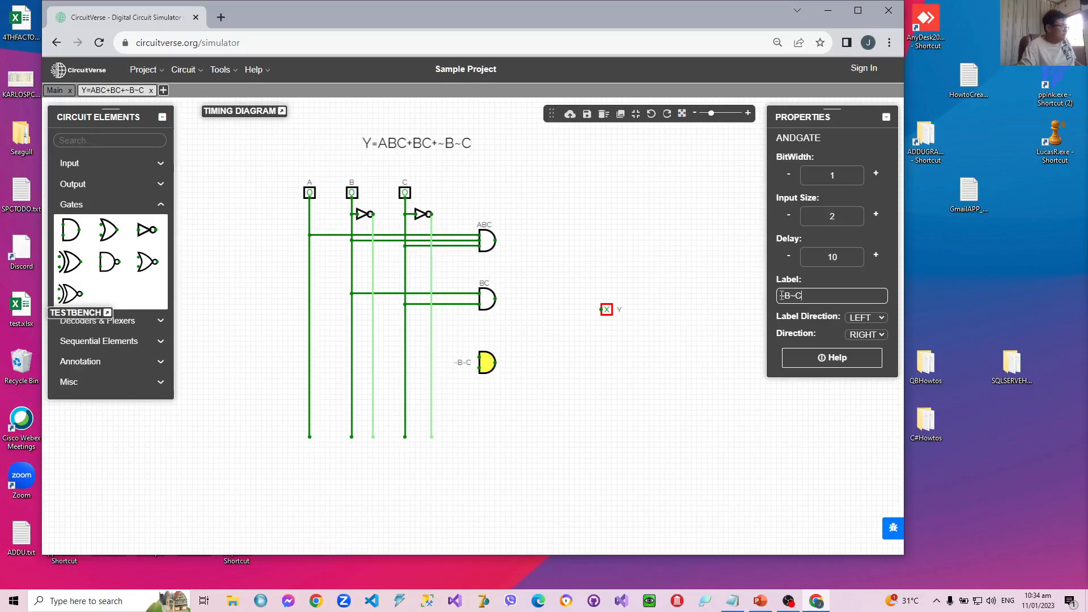
click(709, 382)
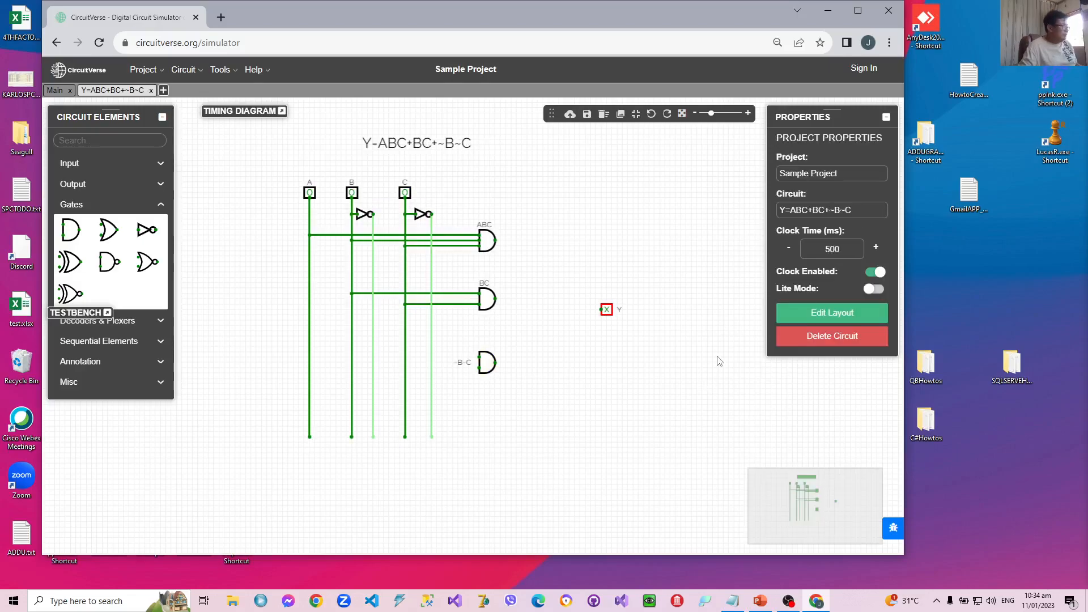
- Set the ~B~C gate's label direction to UP and wire its inputs to the inverted B and inverted C lines
click(487, 366)
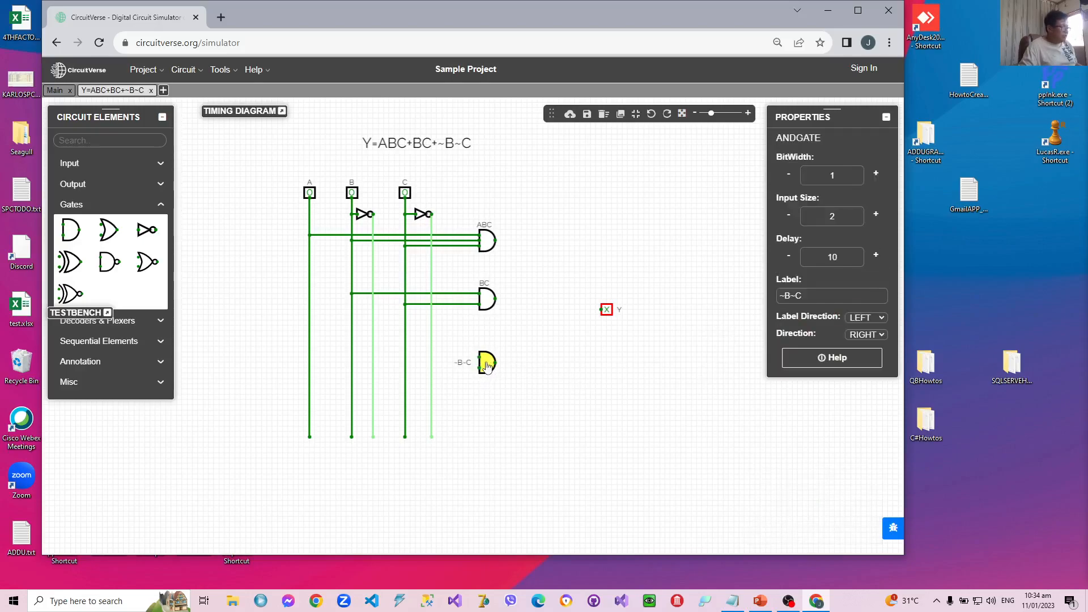
click(883, 322)
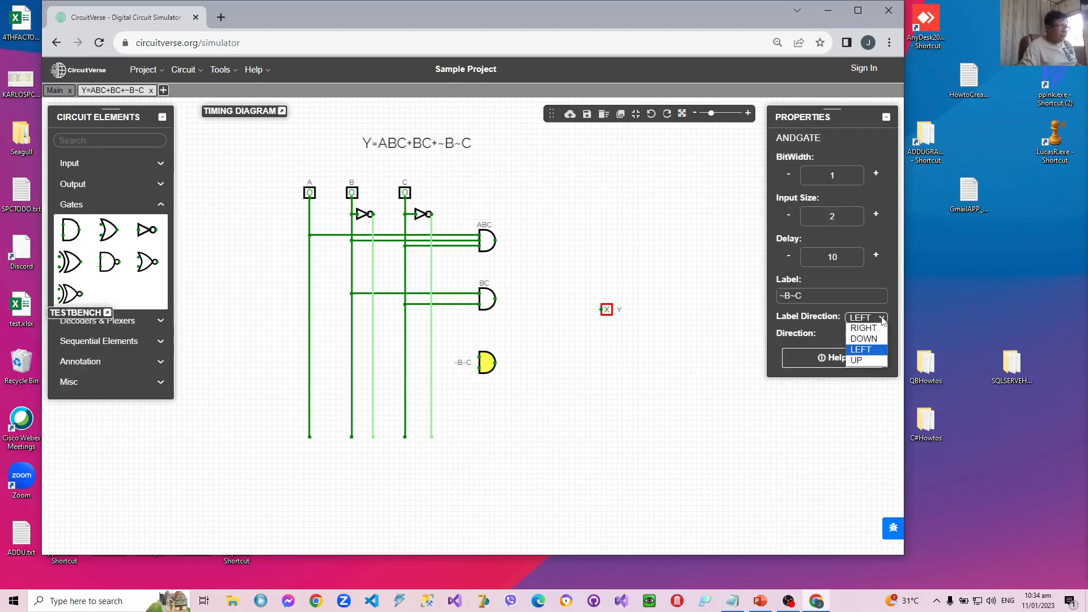
click(863, 361)
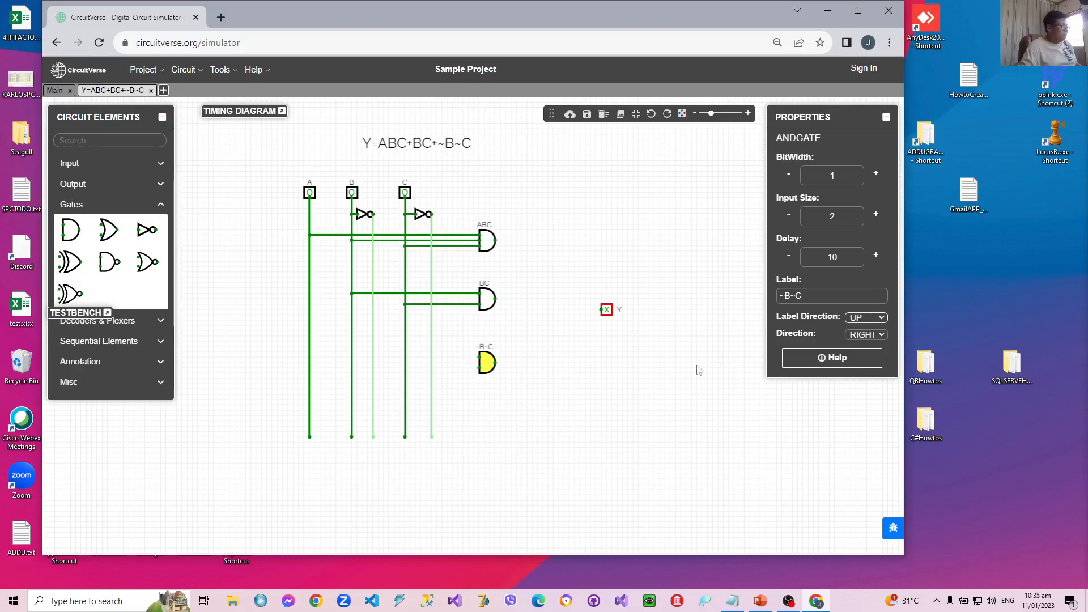
drag(480, 358, 373, 357)
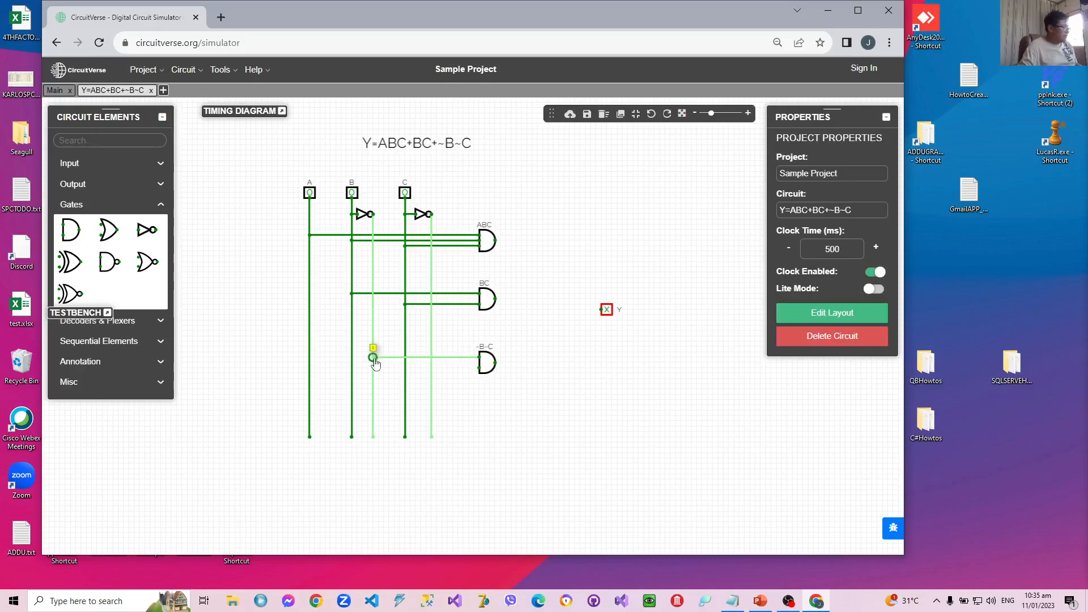
drag(479, 368, 431, 367)
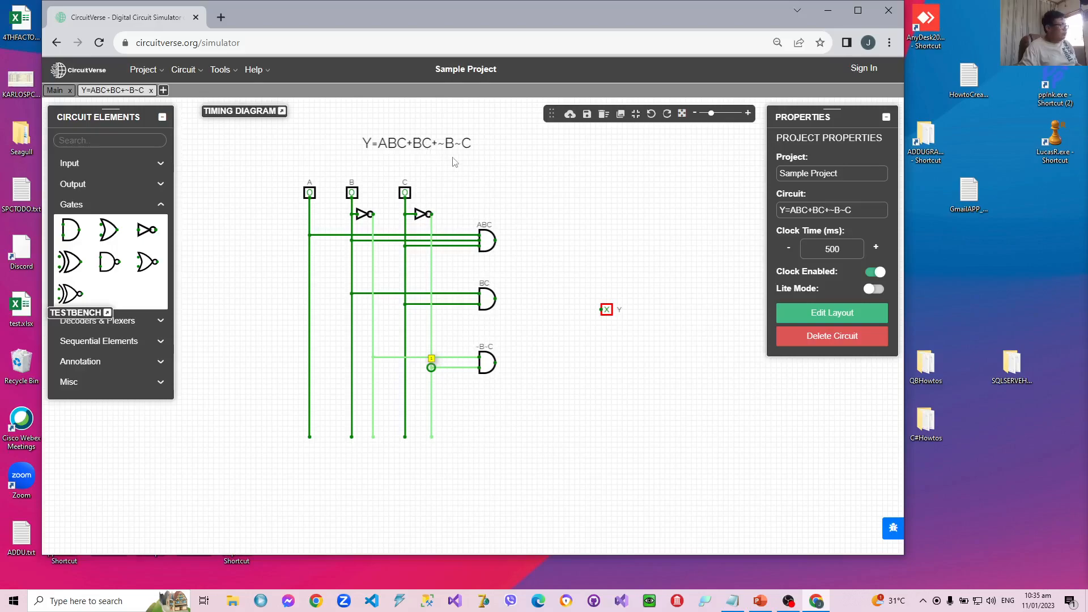
- Place an OR gate just before output Y, aligned with it, and set its input size to 3
click(111, 230)
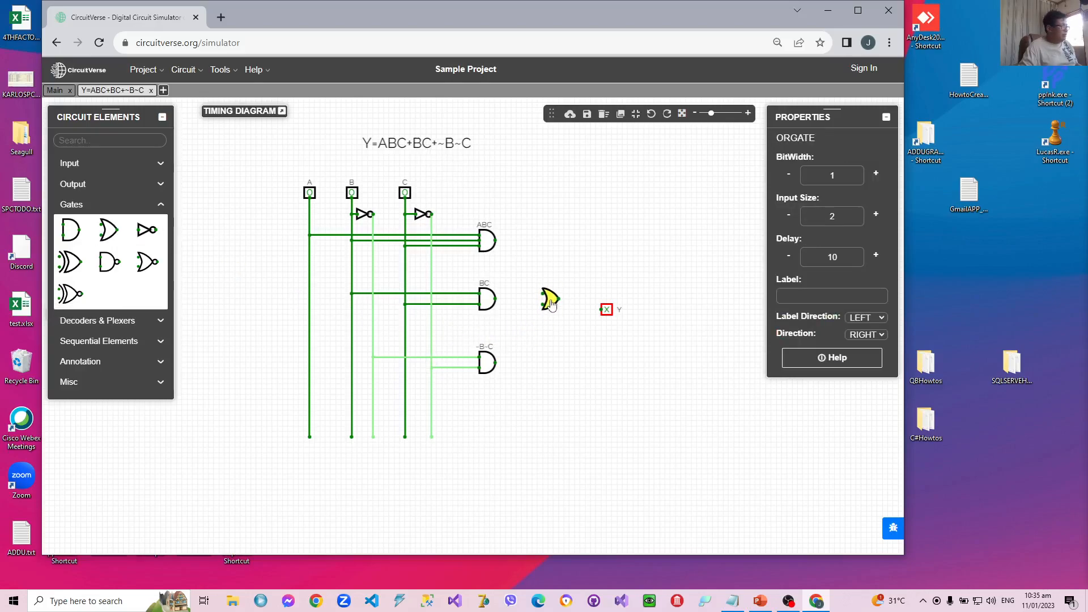
drag(553, 303, 566, 312)
click(875, 215)
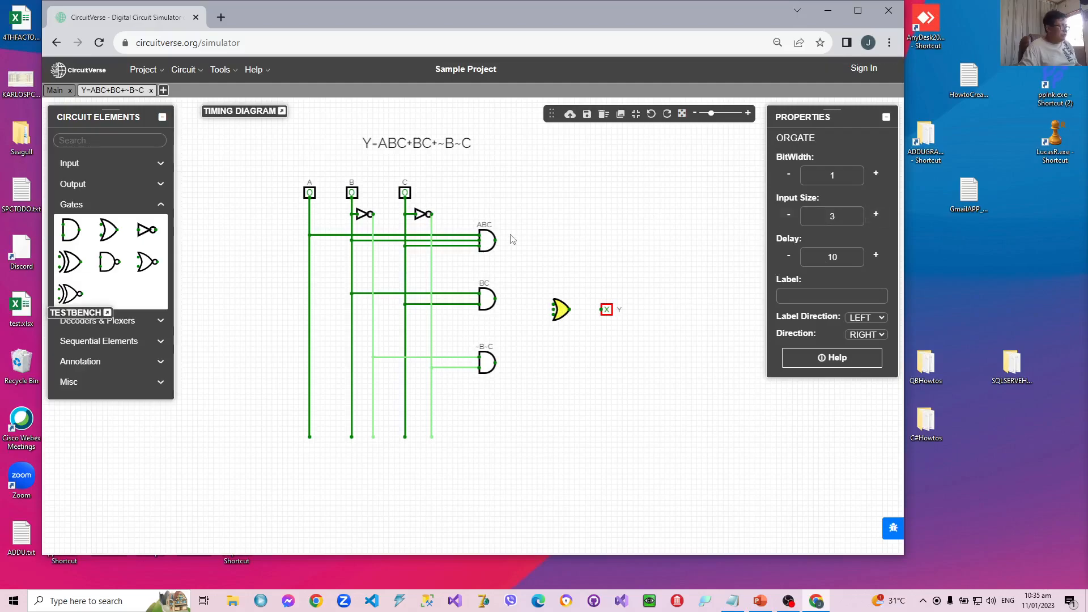
- Wire the outputs of the ABC, BC and ~B~C gates to the three inputs of the OR gate
drag(497, 241, 552, 305)
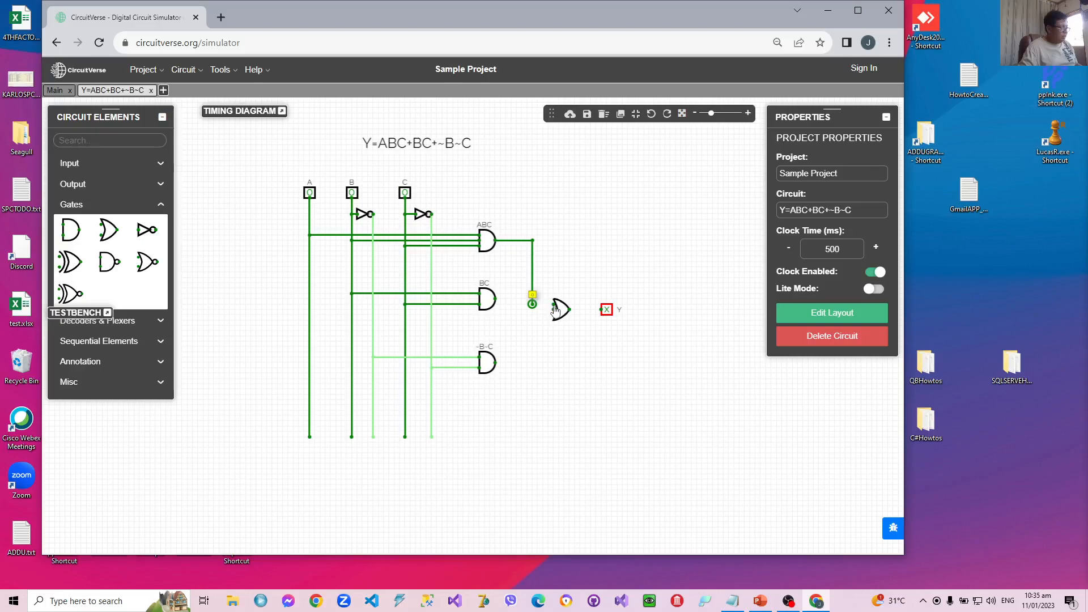
click(533, 305)
mouse_move(496, 301)
mouse_down()
mouse_move(518, 300)
mouse_move(516, 315)
mouse_move(553, 311)
mouse_move(517, 311)
mouse_up()
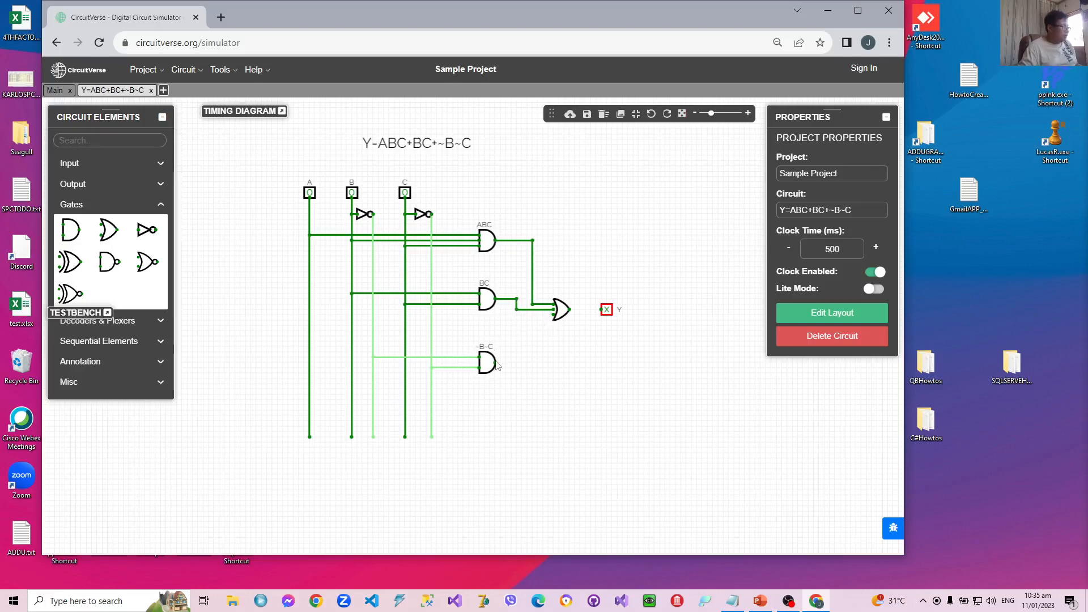
drag(495, 363, 517, 319)
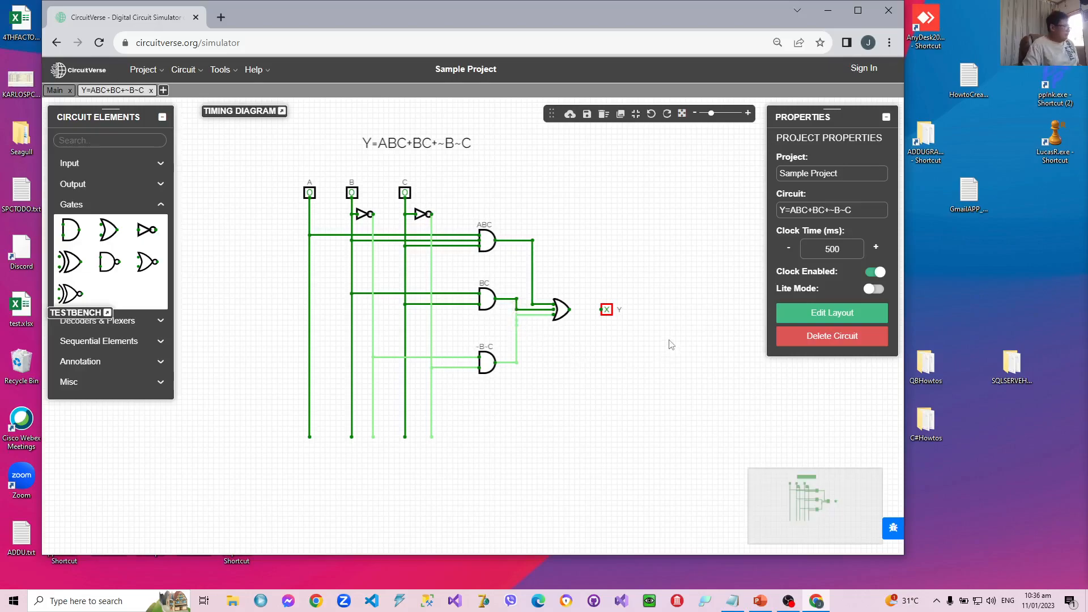
- Toggle inputs C and B to 1 and back to 0, and wire the OR gate's output to output Y
click(404, 194)
click(404, 194)
click(351, 194)
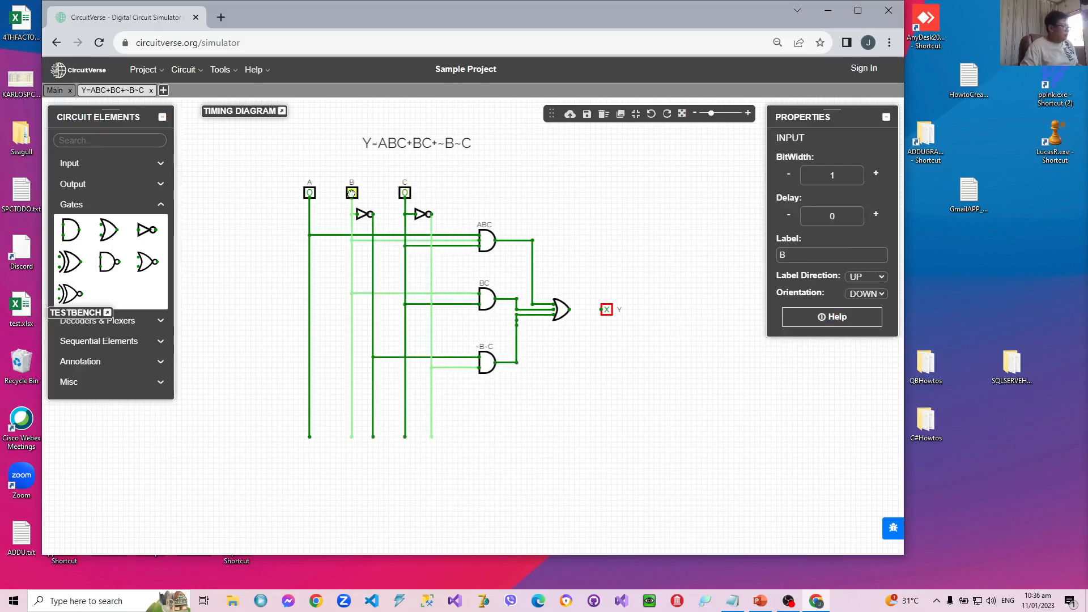
click(351, 194)
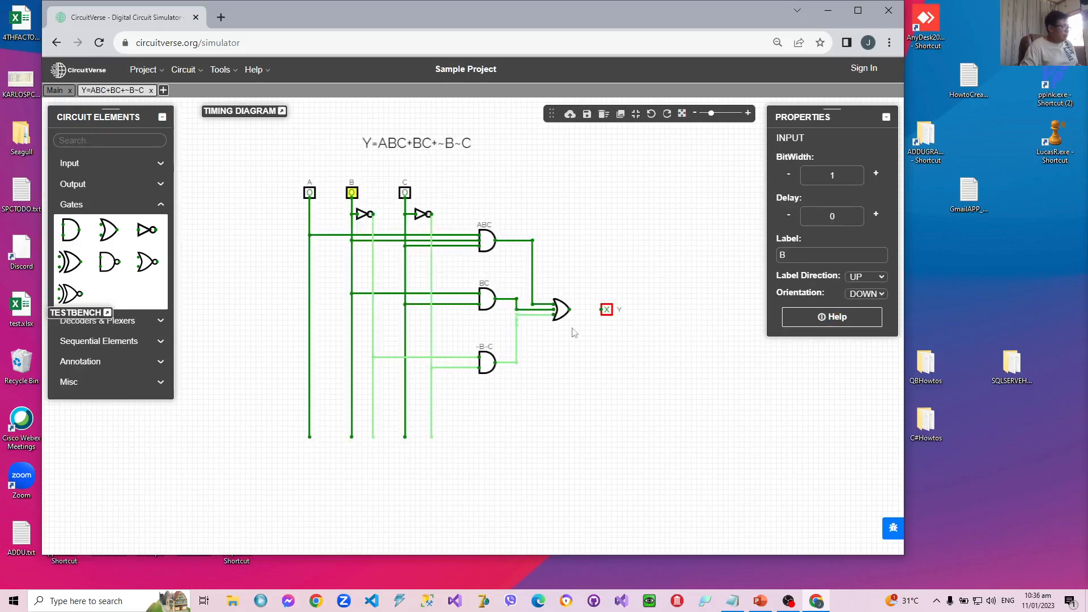
drag(570, 315, 602, 315)
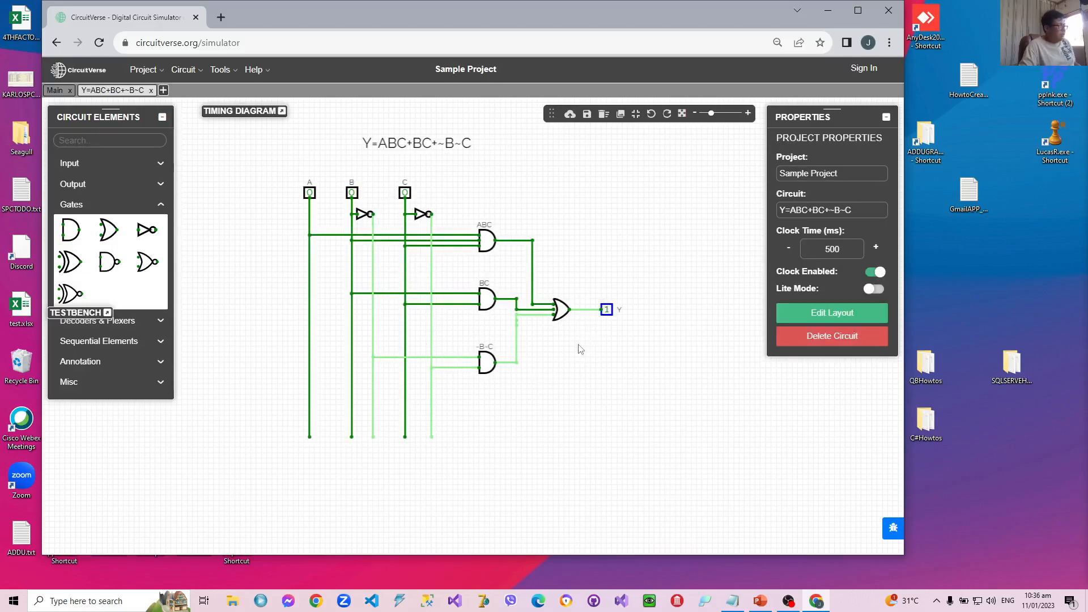
- Test the circuit by switching inputs C, B and A to 1 and returning all three to 0
click(406, 194)
click(406, 195)
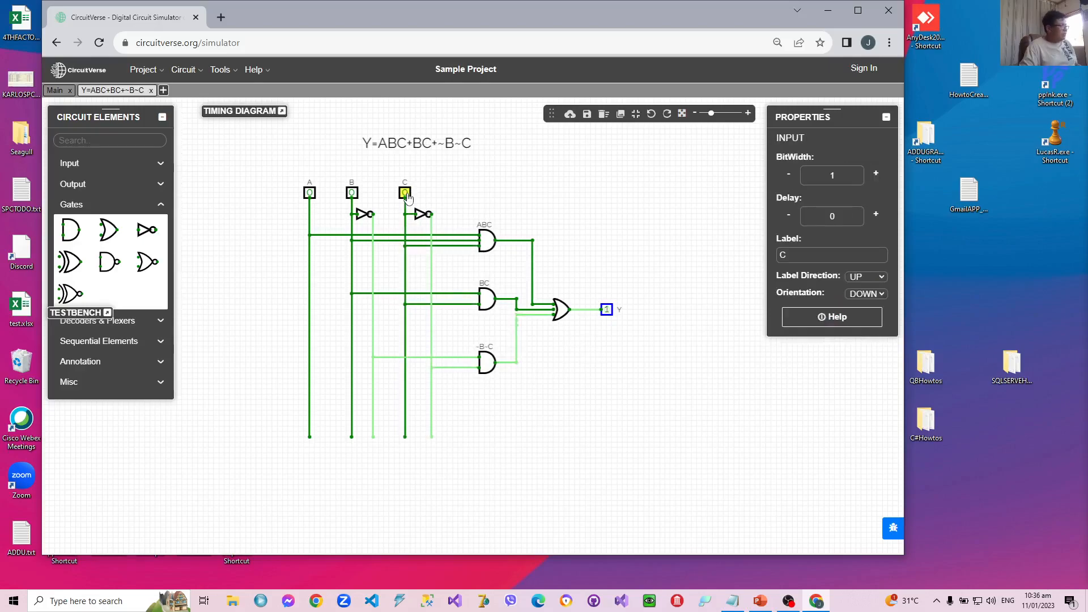
click(406, 194)
click(352, 193)
click(310, 193)
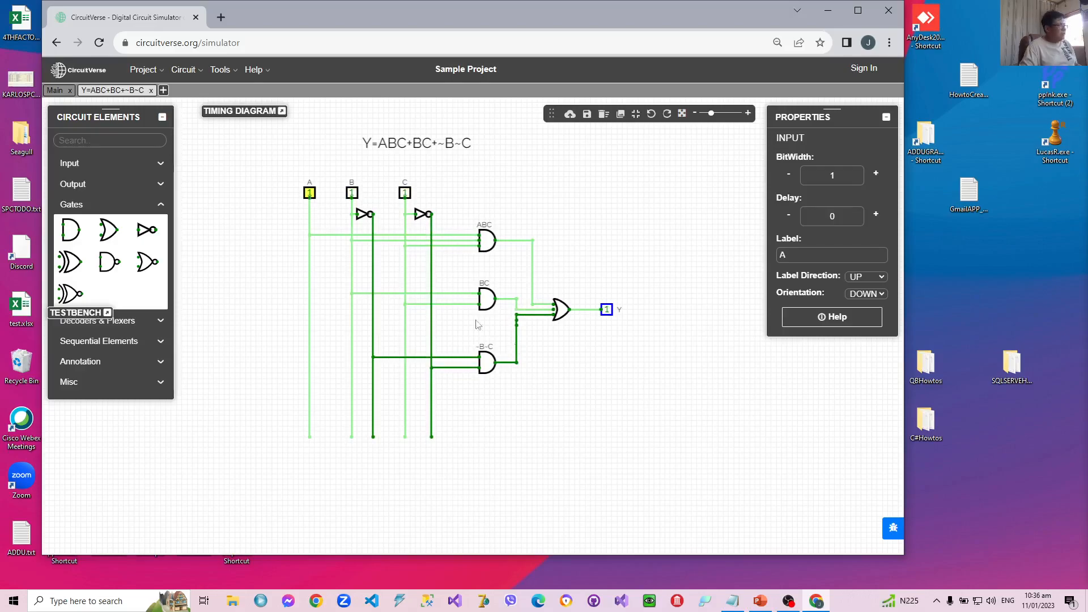
click(310, 194)
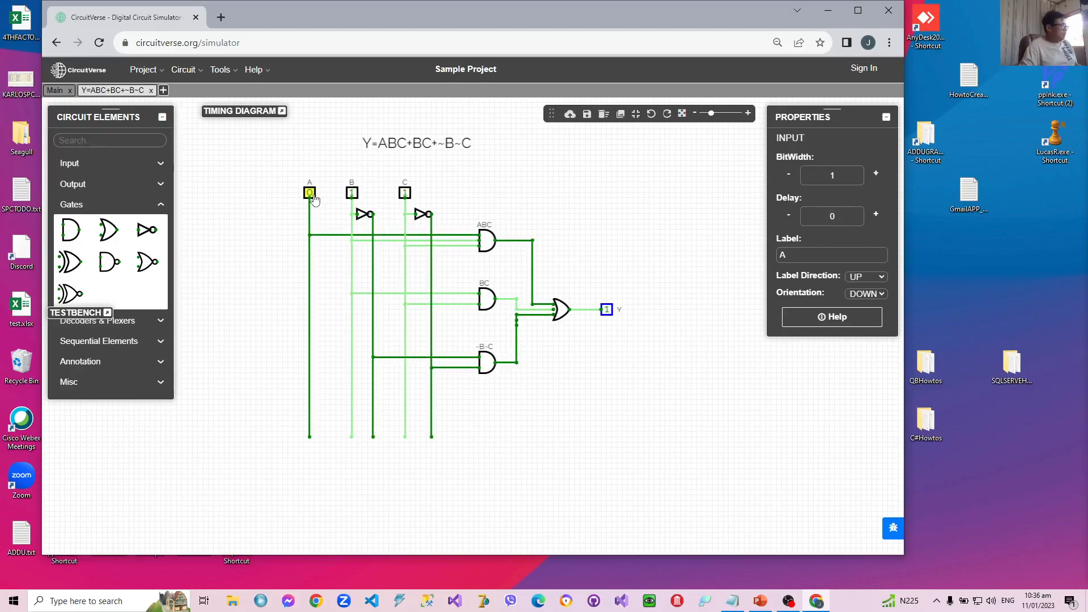
click(352, 193)
click(405, 193)
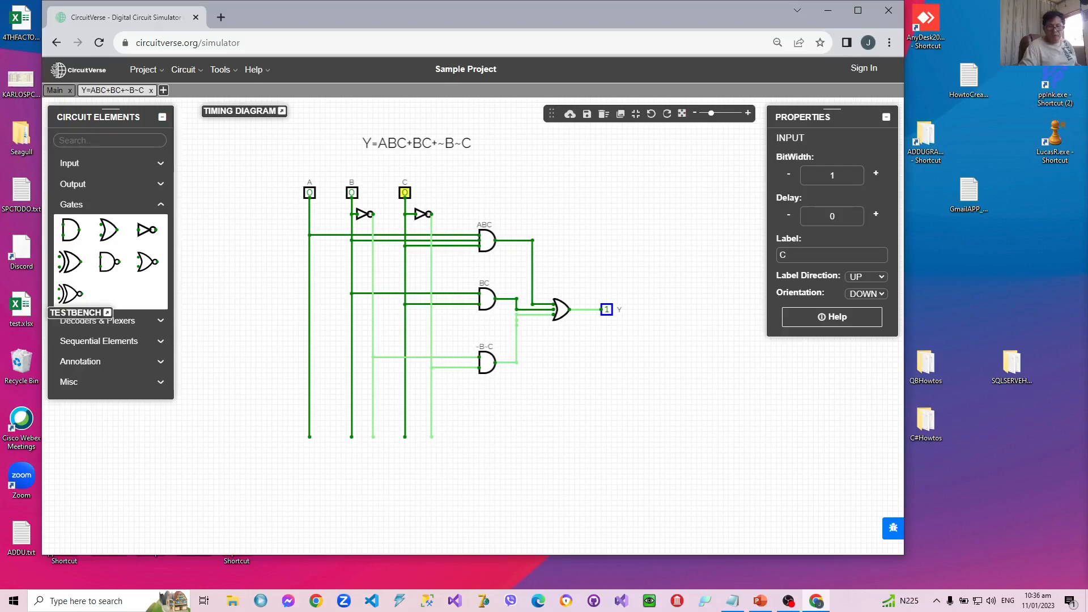
- Export the project as a file named FIRSTCVPROJECT.cv
key(alt+Tab)
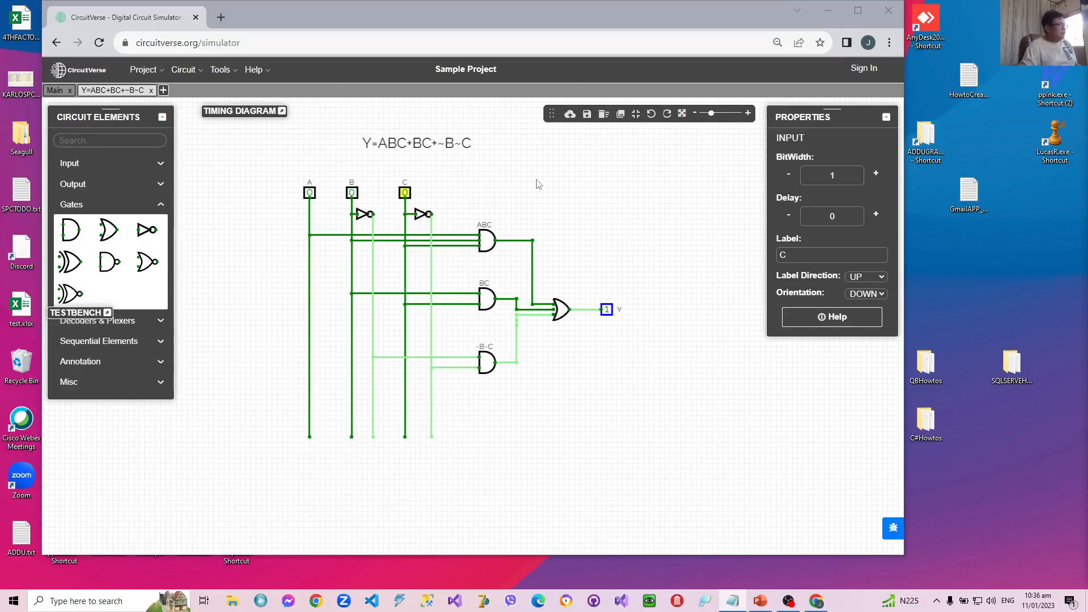
click(163, 73)
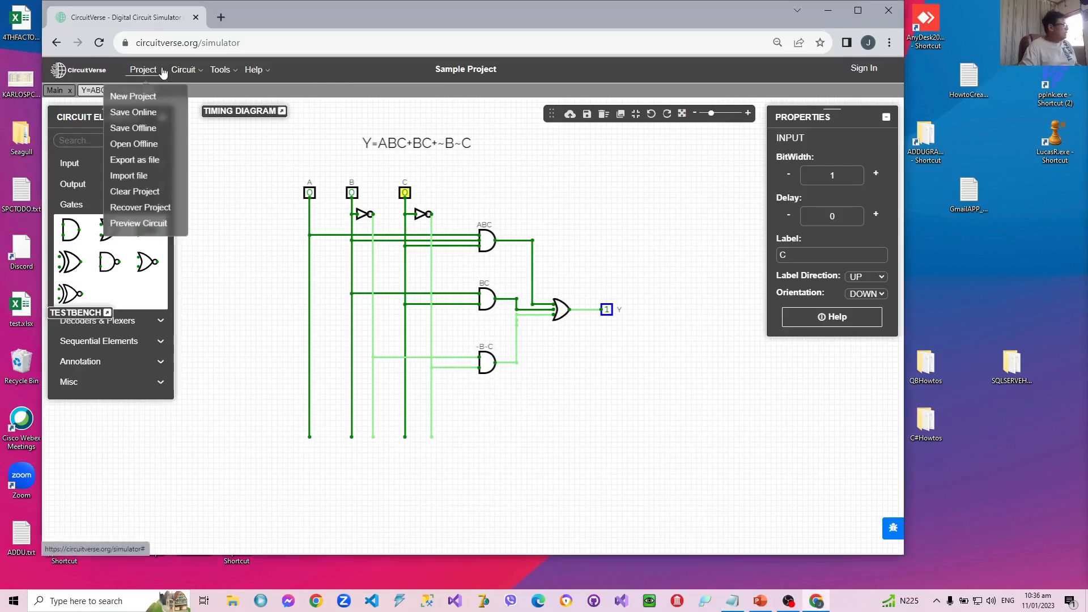
click(152, 165)
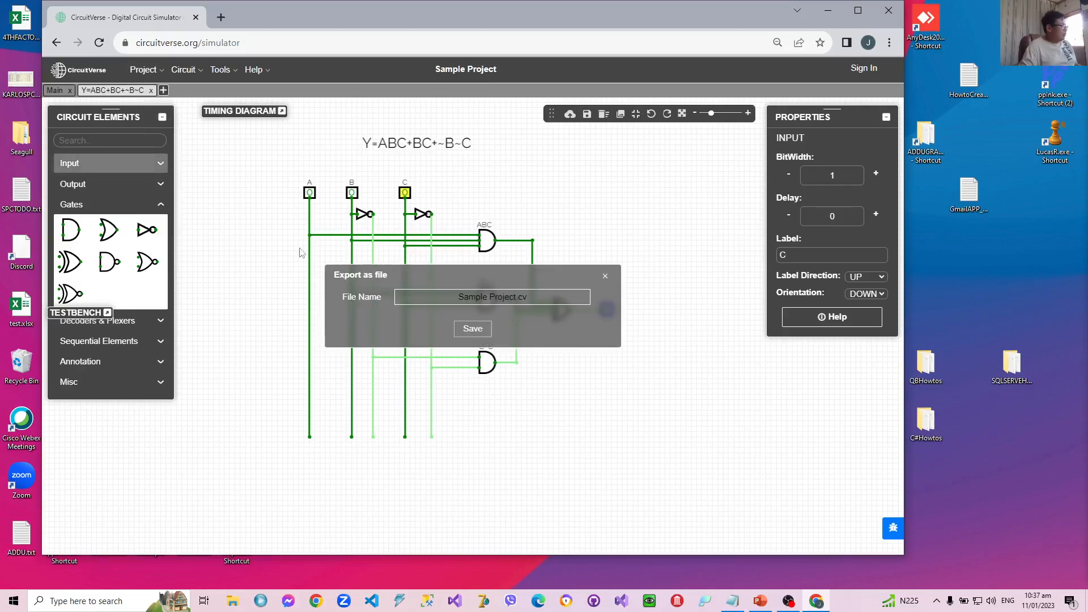
click(518, 297)
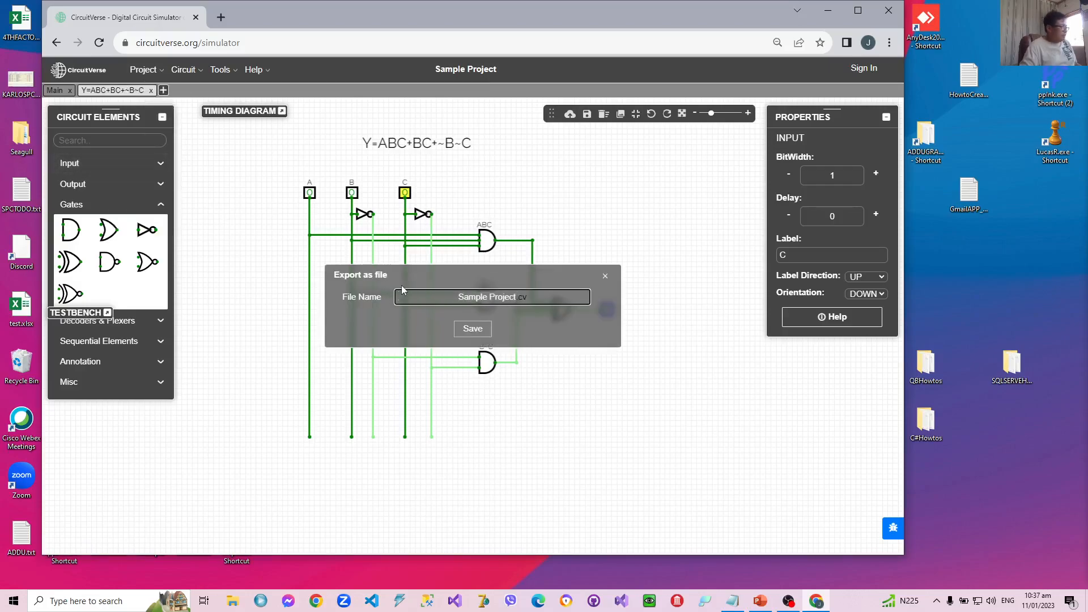
key(ctrl+a)
text(FIRSTCVPROJECT)
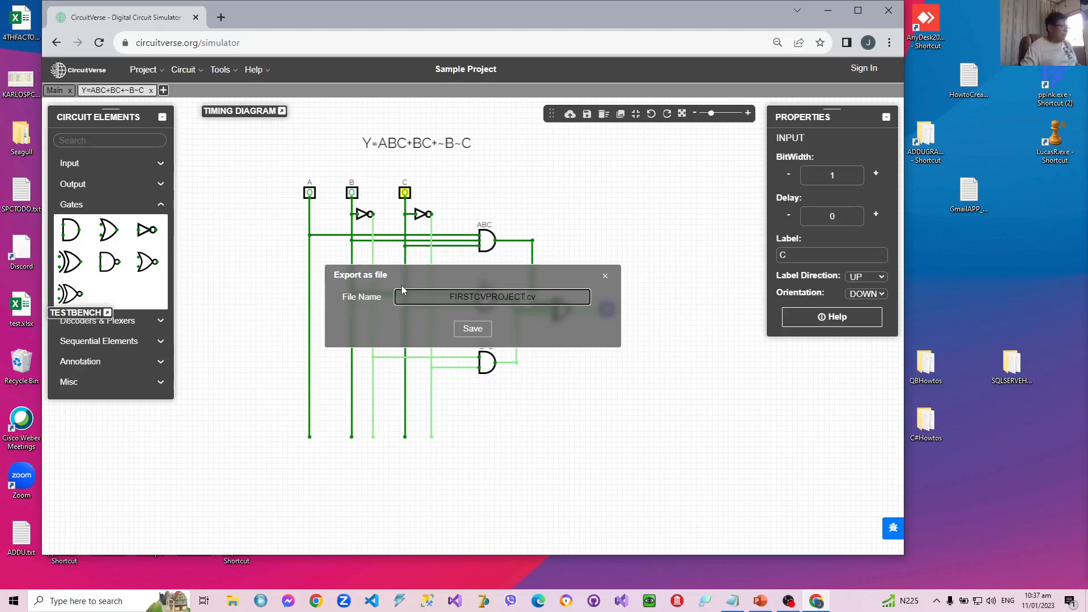
click(475, 330)
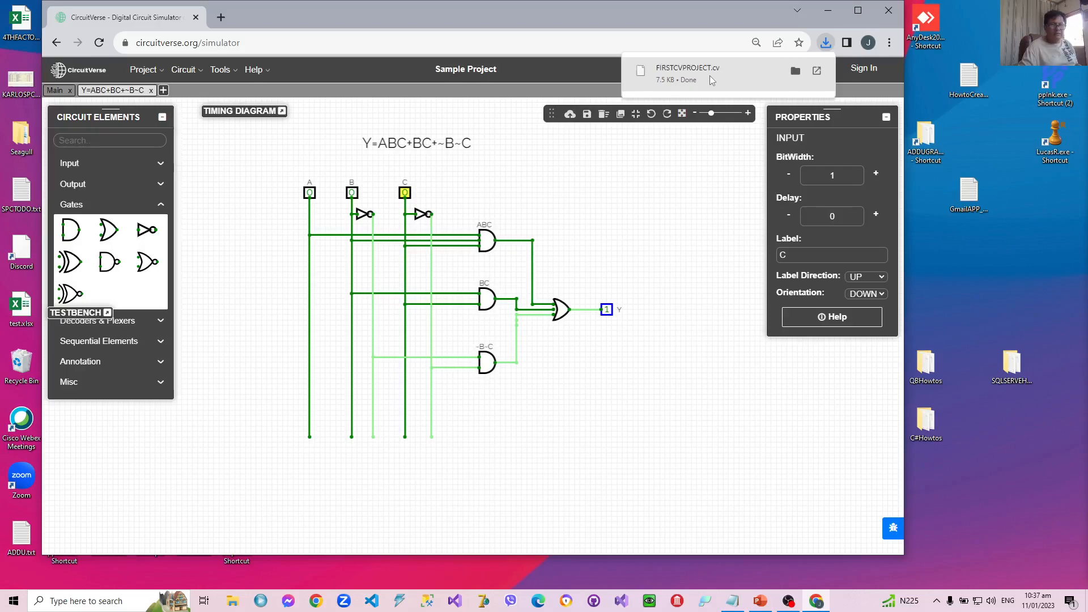
click(721, 201)
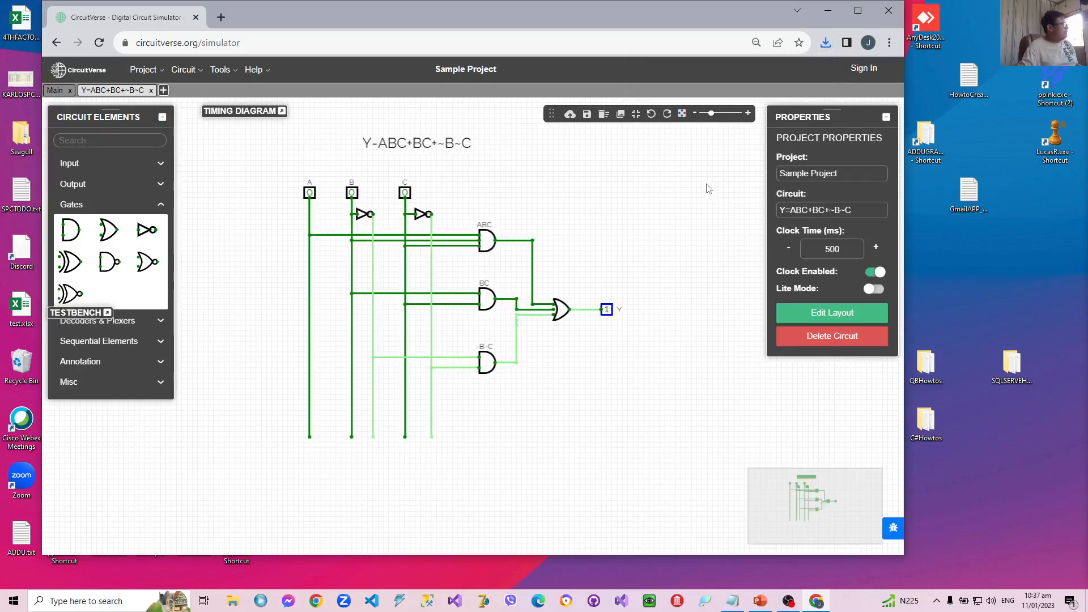
- Clear the whole project, confirming the removal of its circuits
click(161, 73)
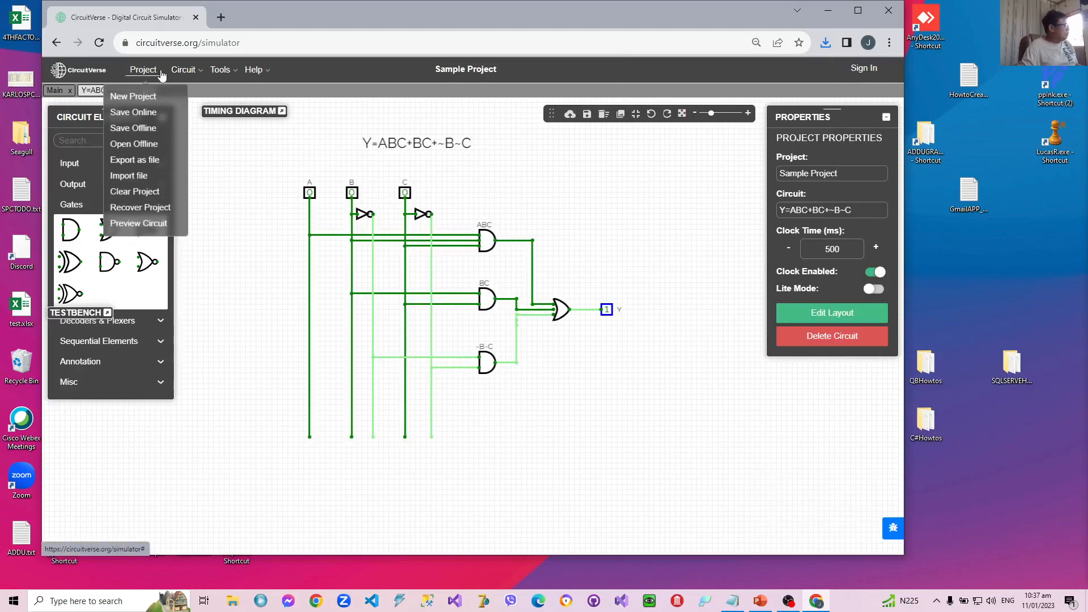
click(152, 199)
click(543, 115)
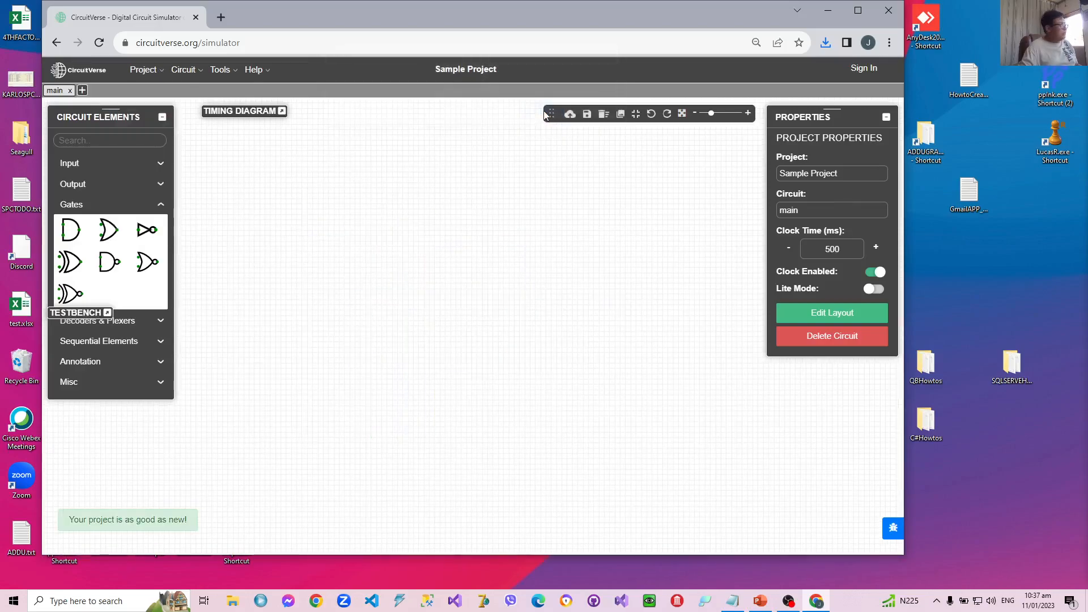
- Start a project file import and open the Downloads folder in File Explorer
click(152, 70)
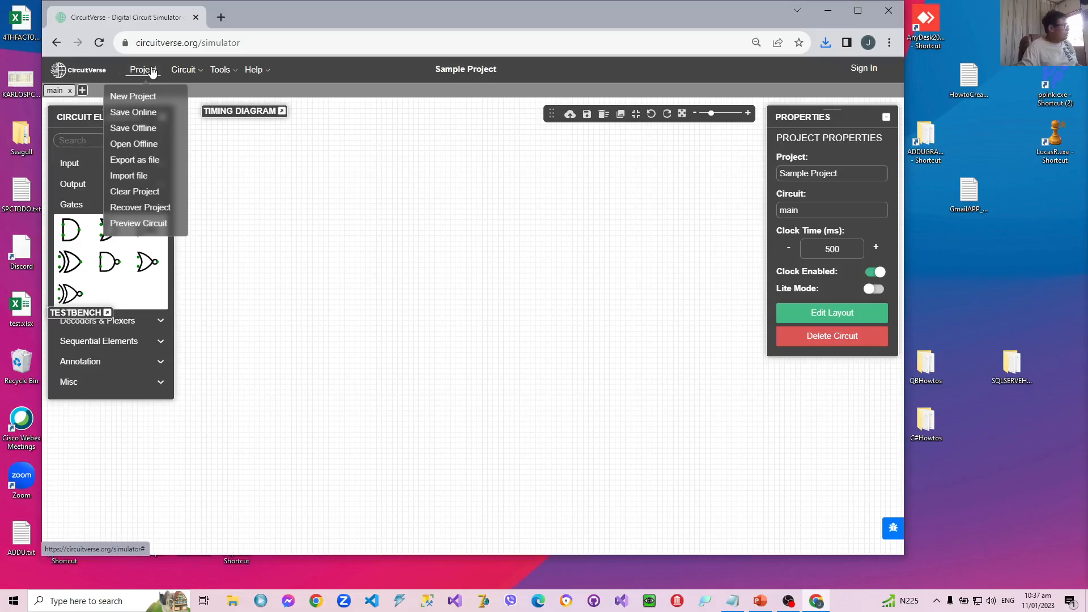
click(148, 177)
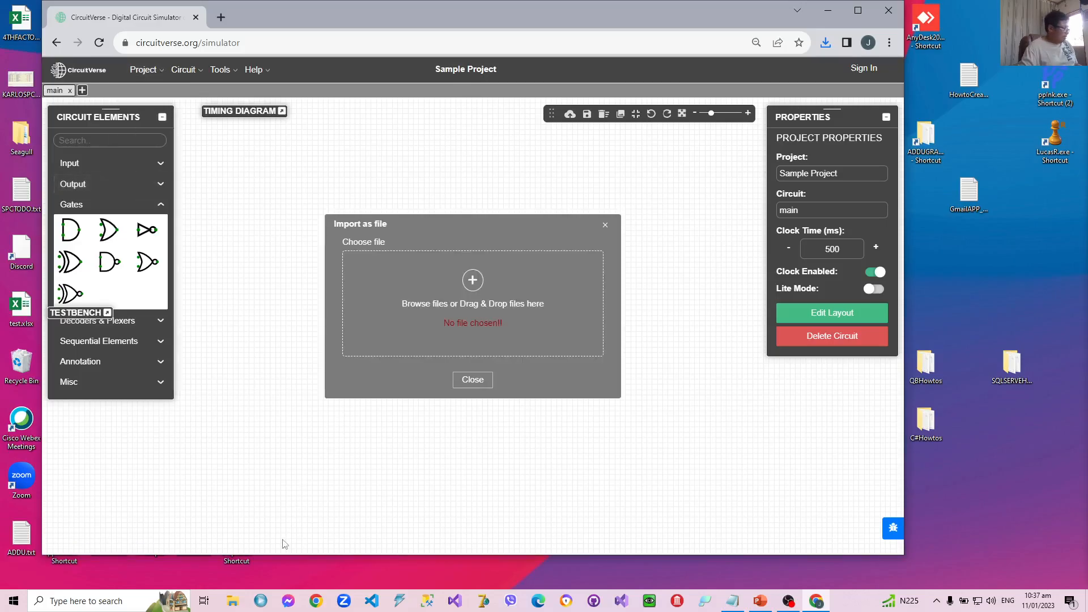
click(235, 603)
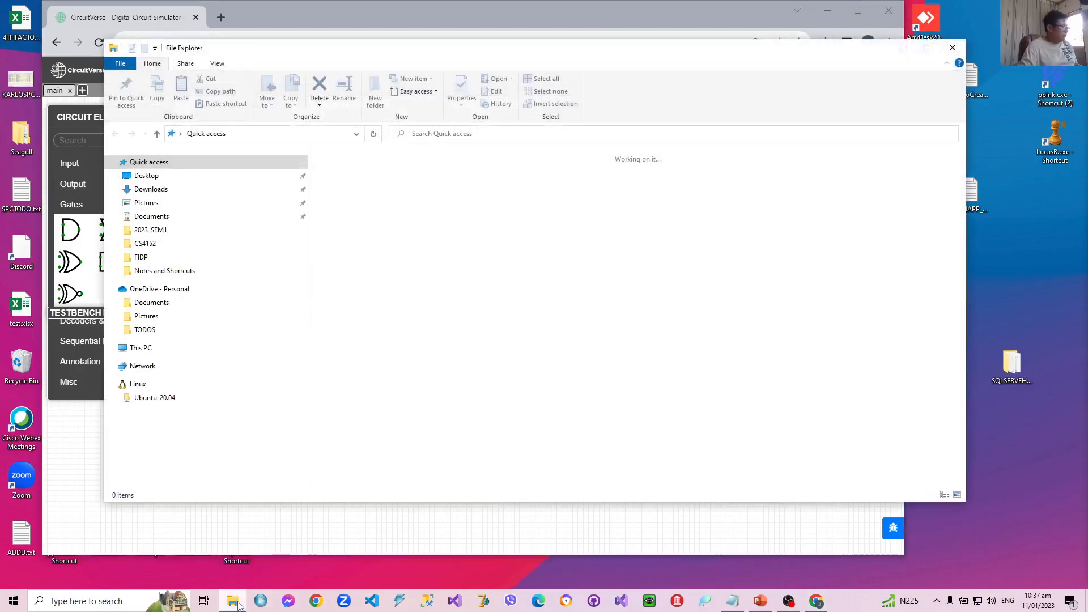
click(151, 189)
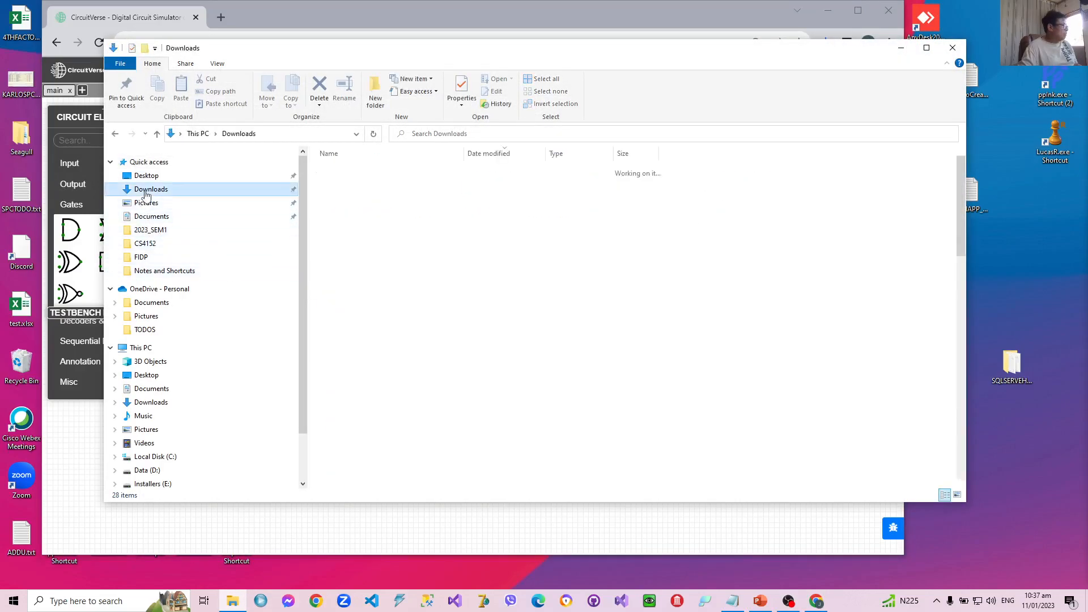
- Import FIRSTCVPROJECT.cv from the Downloads folder into CircuitVerse, with both windows visible, and close File Explorer
drag(430, 51, 864, 218)
right_click(864, 218)
click(799, 354)
drag(793, 353, 427, 331)
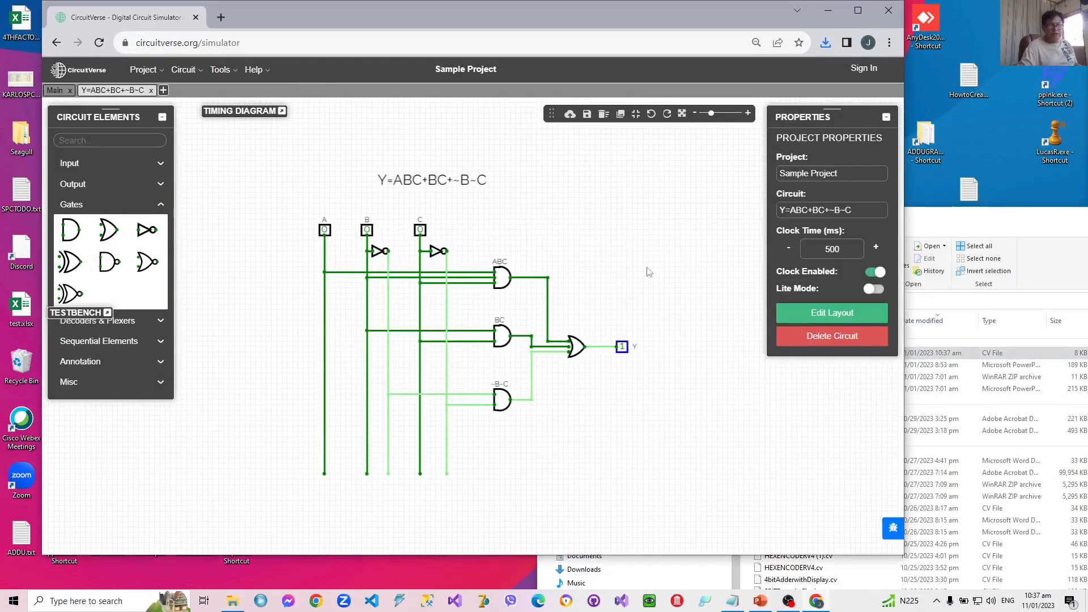
key(alt+F4)
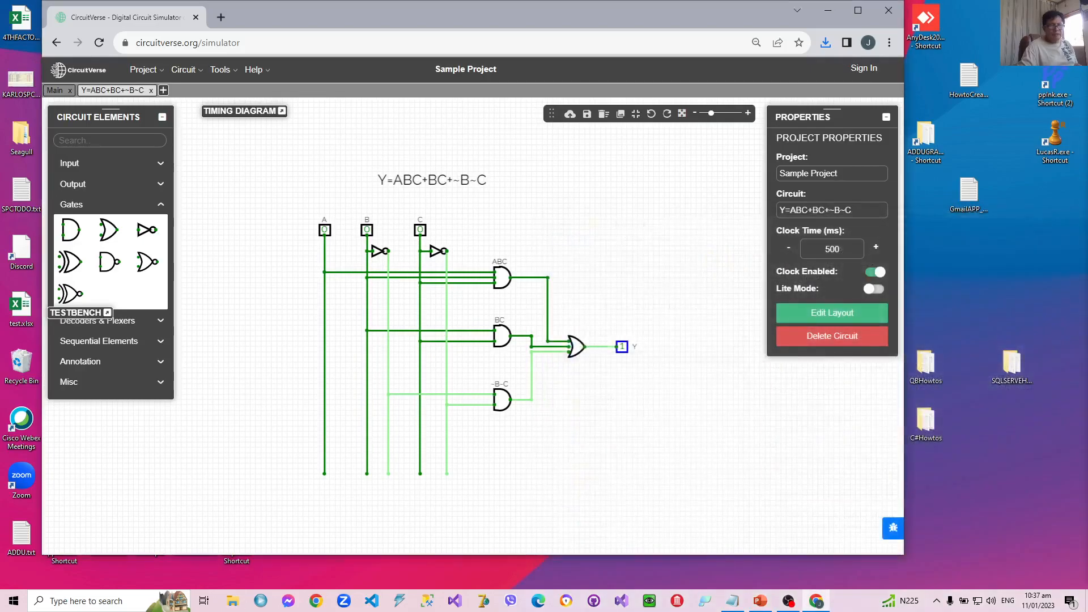